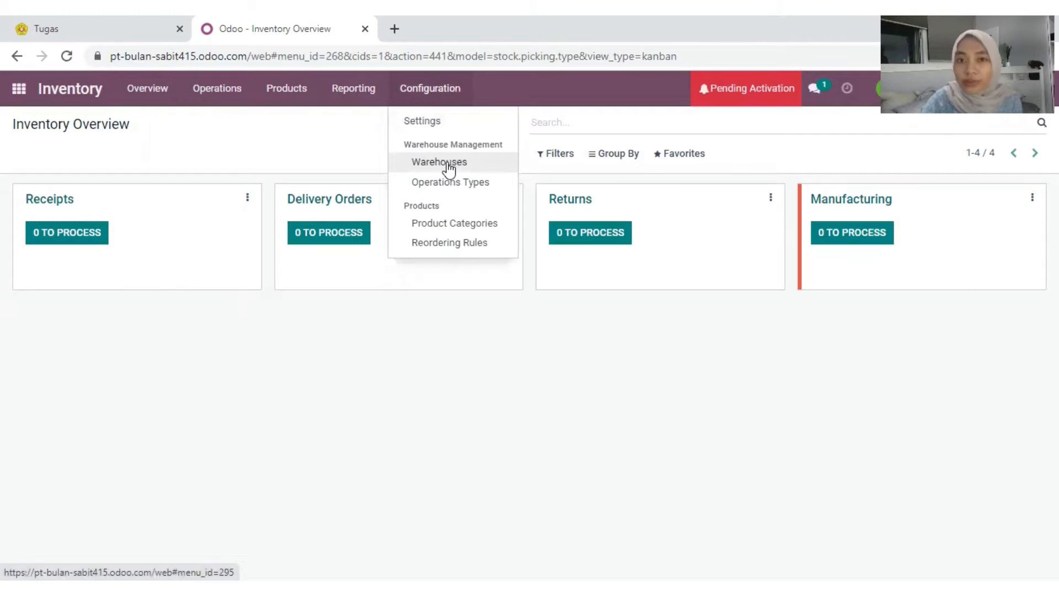
Step: Open the Inventory warehouse list to view PT. Bulan Sabit (Kalimantan)
click(448, 163)
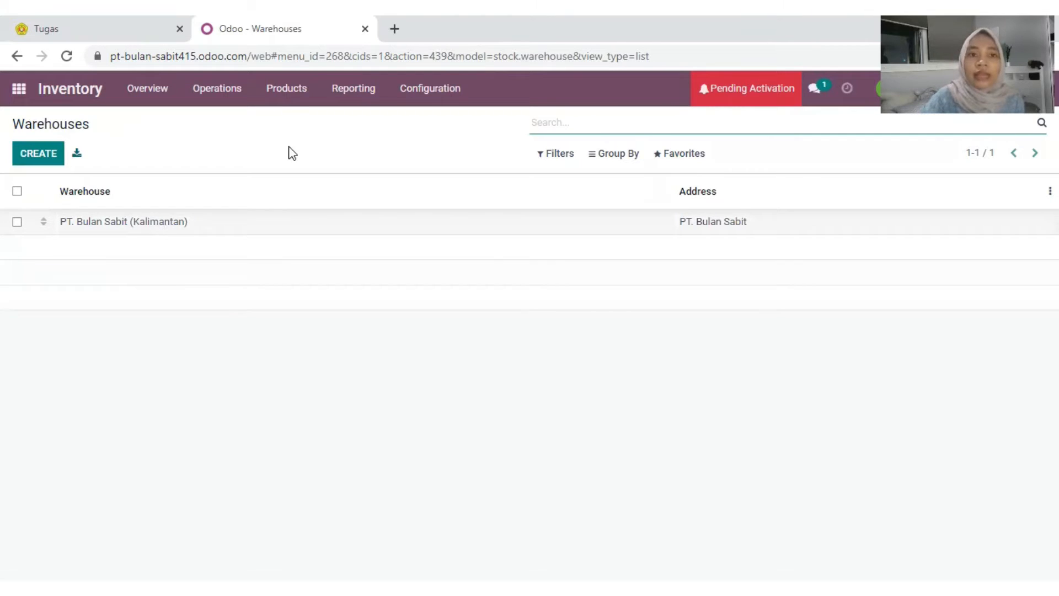
Step: Go to the Inventory Products list and start a new product record
click(291, 100)
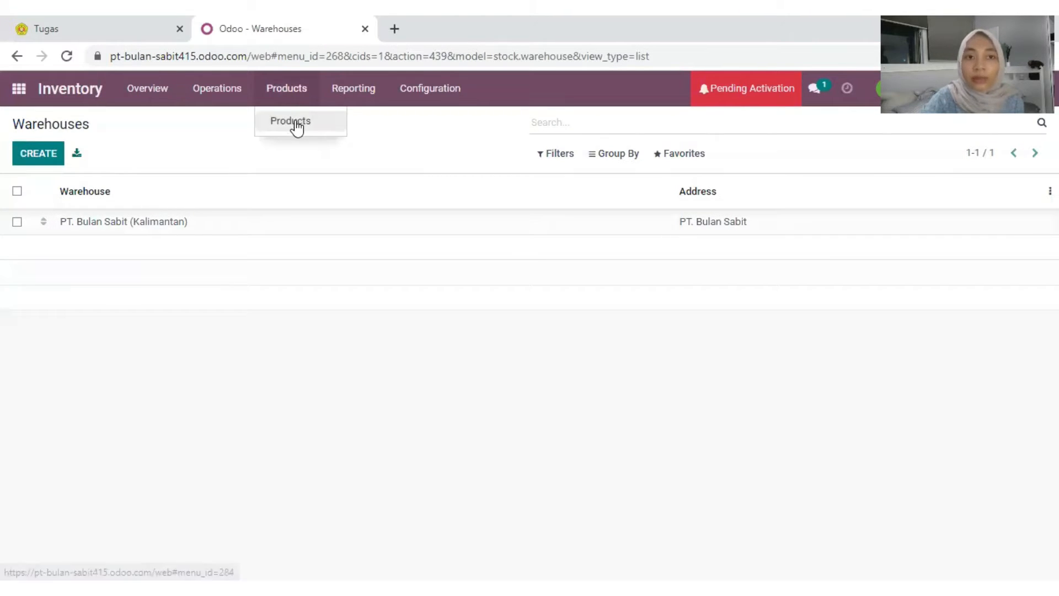
click(296, 121)
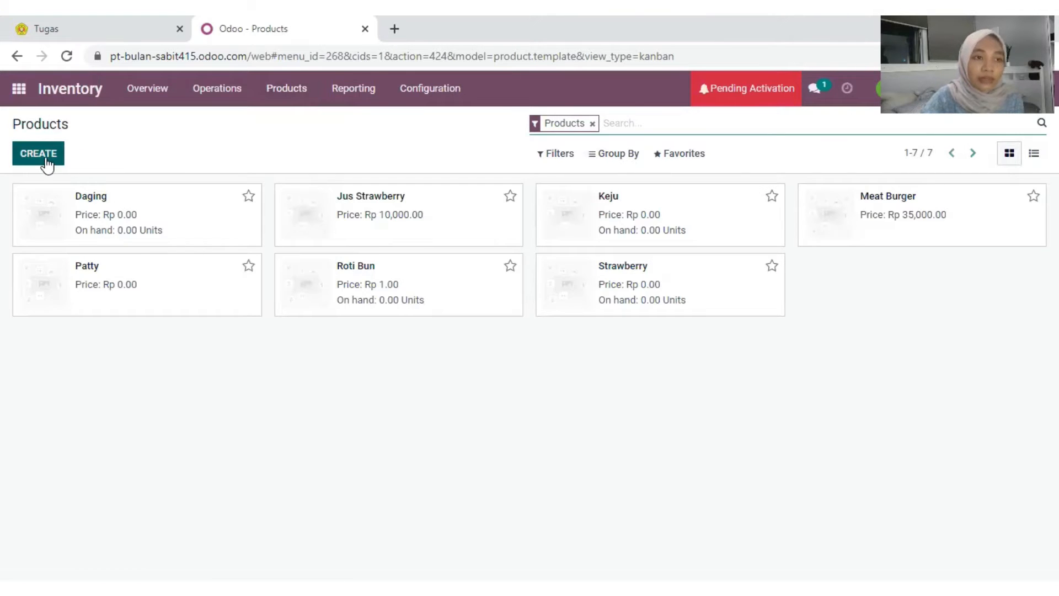
click(48, 164)
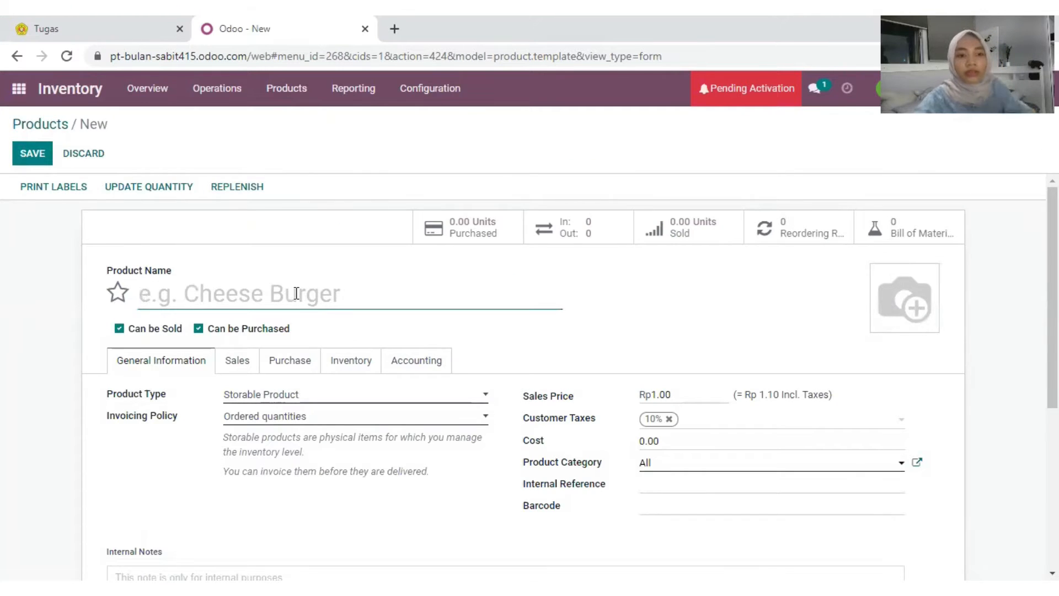
Step: Name the product 'Jus Melon', make it Consumable, and untick Can be Purchased
text(Jus Melon)
scroll(308, 346, down, 3)
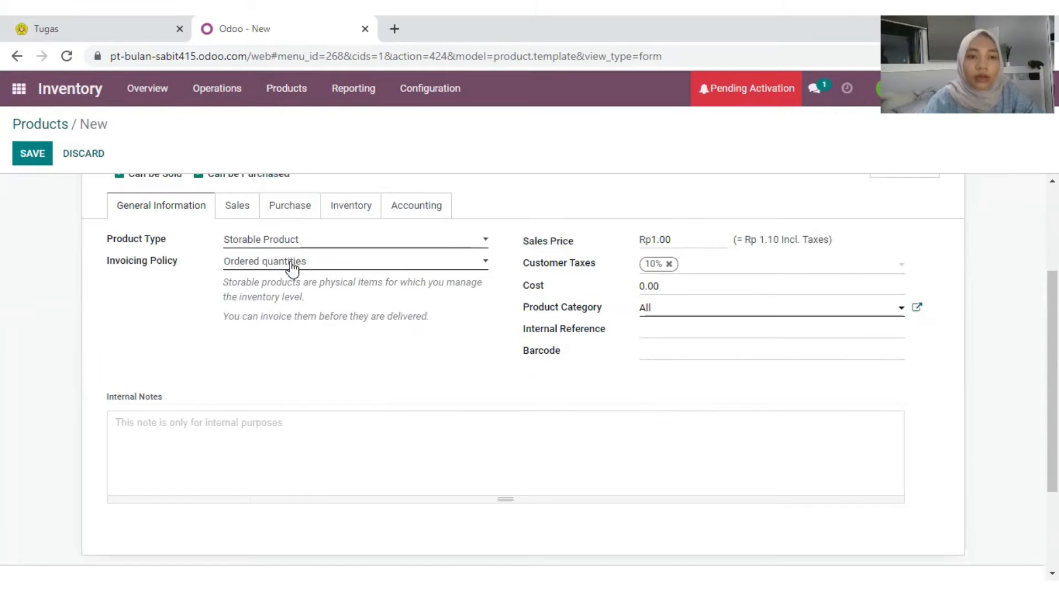
scroll(298, 253, up, 3)
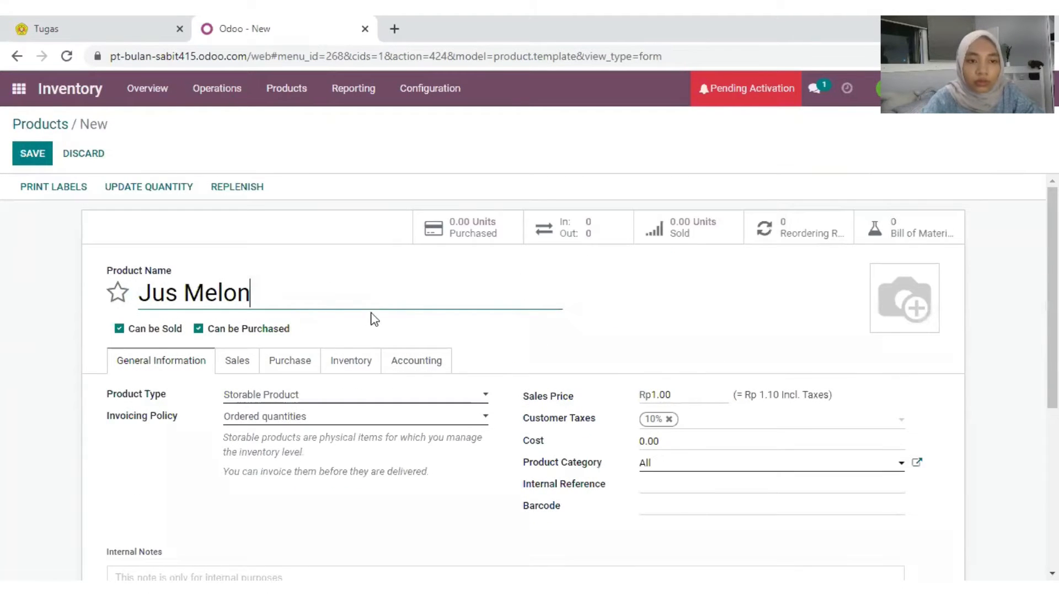
click(341, 395)
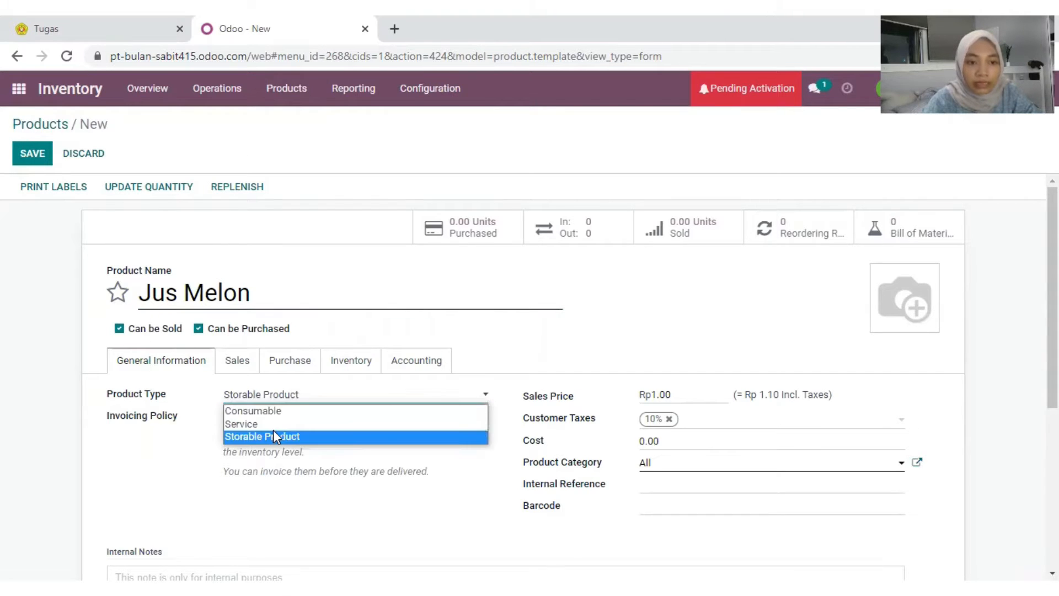
click(274, 413)
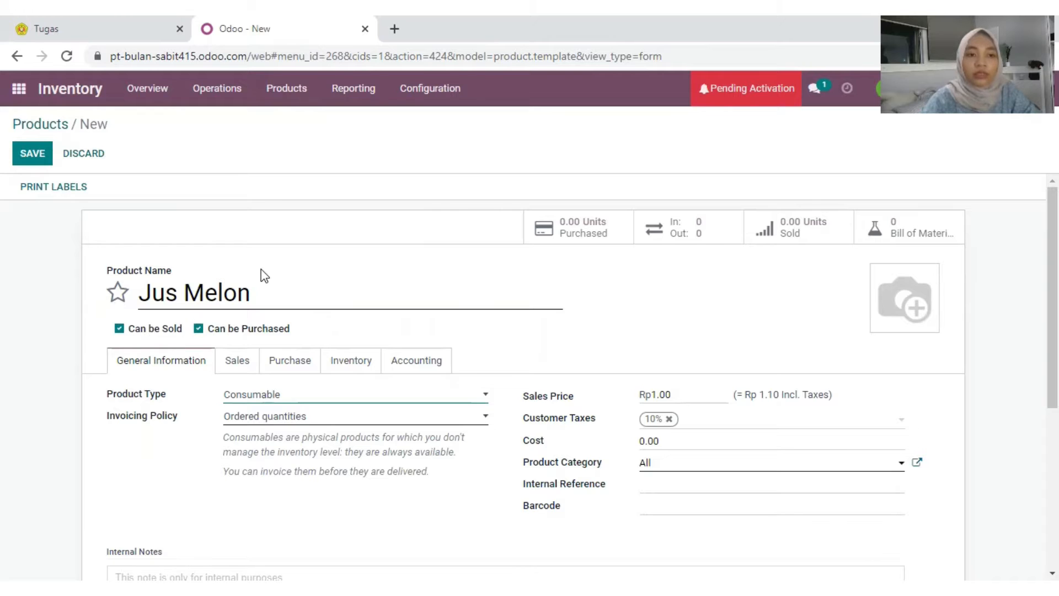
click(198, 329)
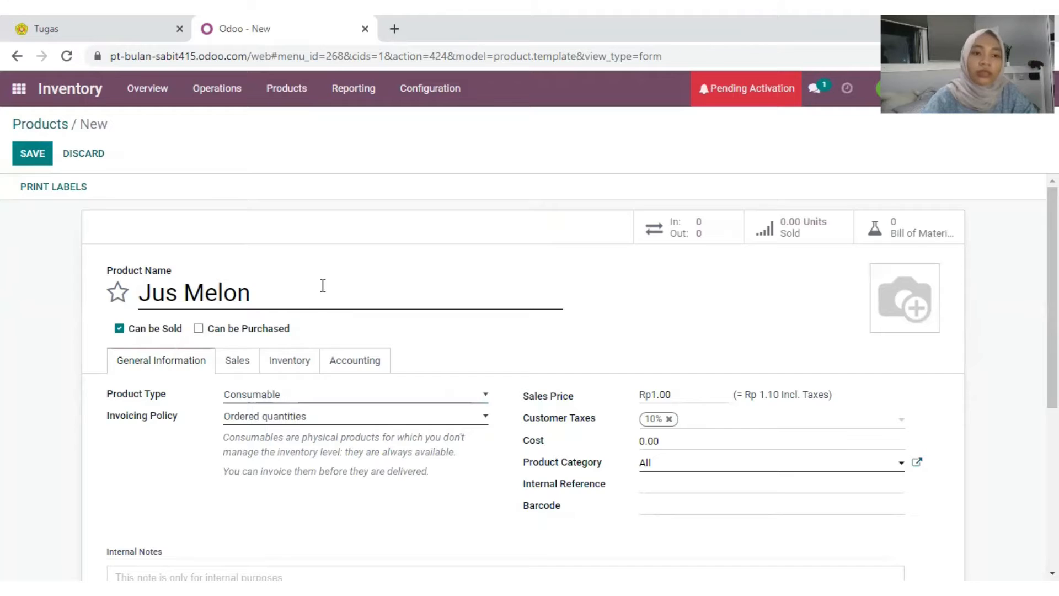
Step: Set sales price 10,000 and cost 7,000, and remove the 10% customer tax
scroll(322, 285, down, 2)
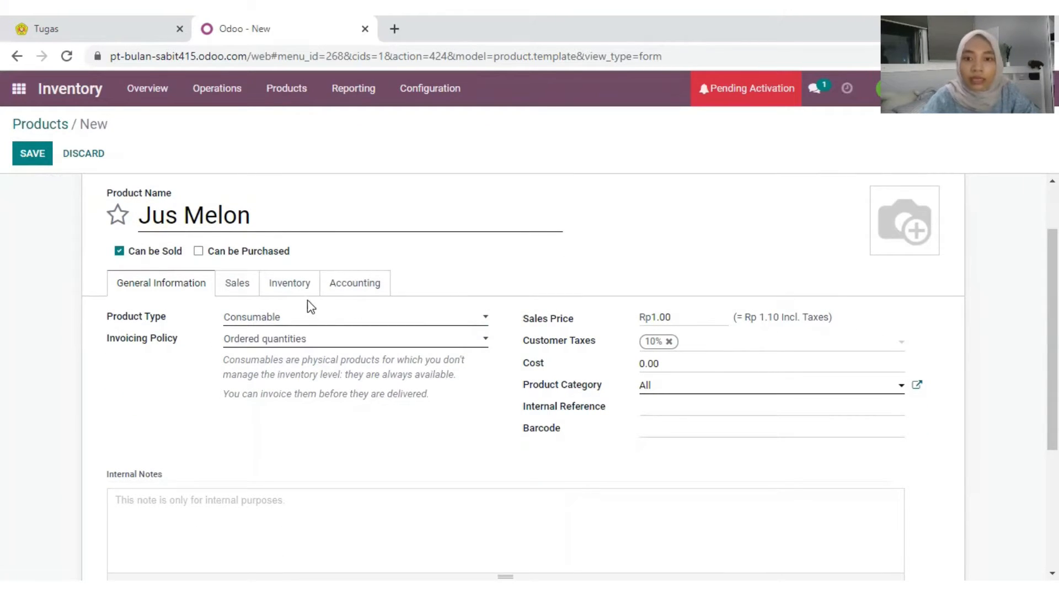
click(658, 317)
drag(671, 318, 640, 320)
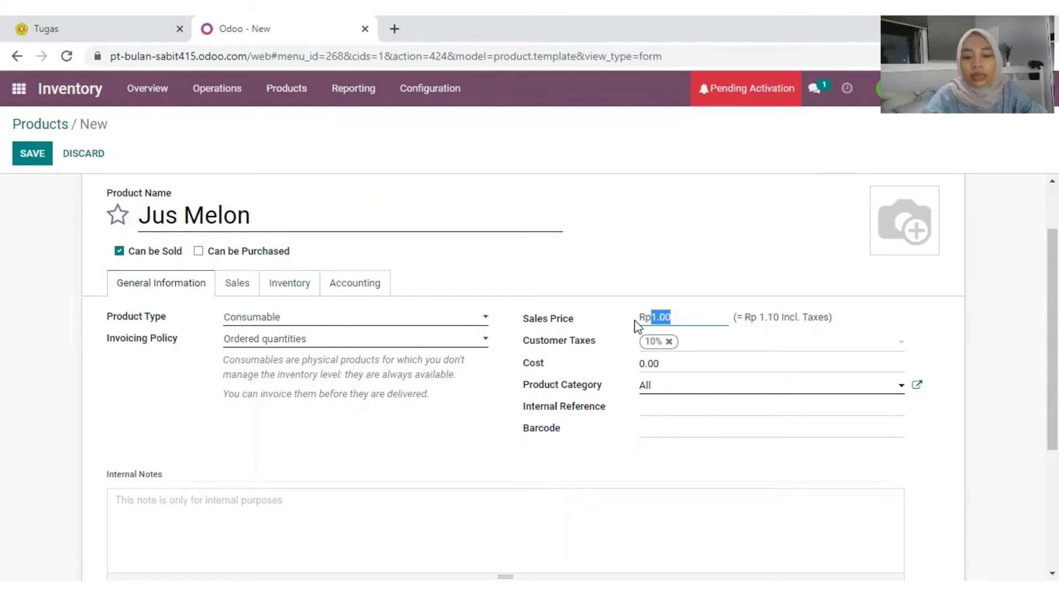
text(1000)
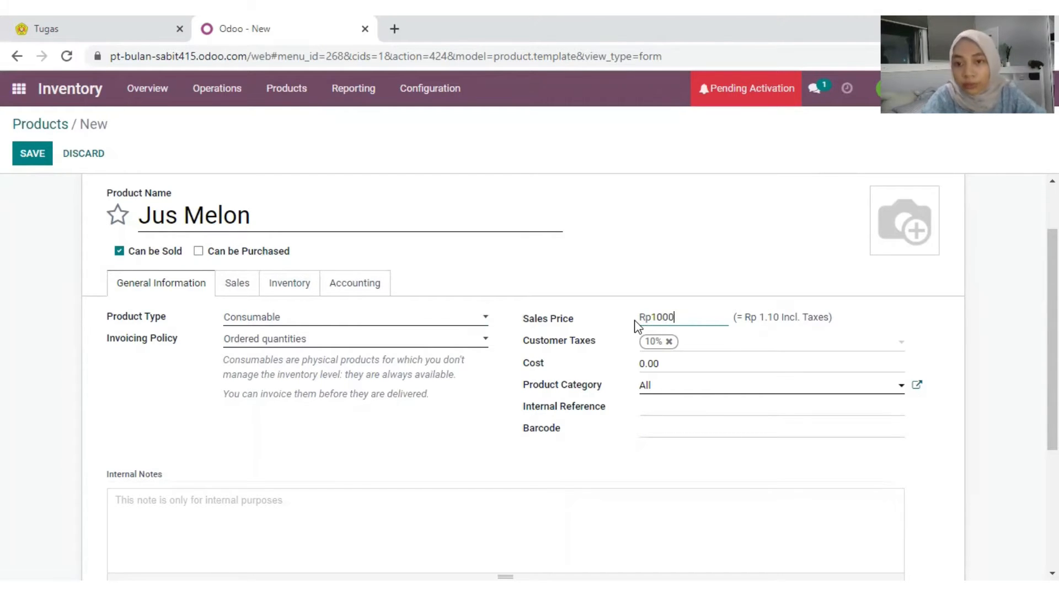
text(0)
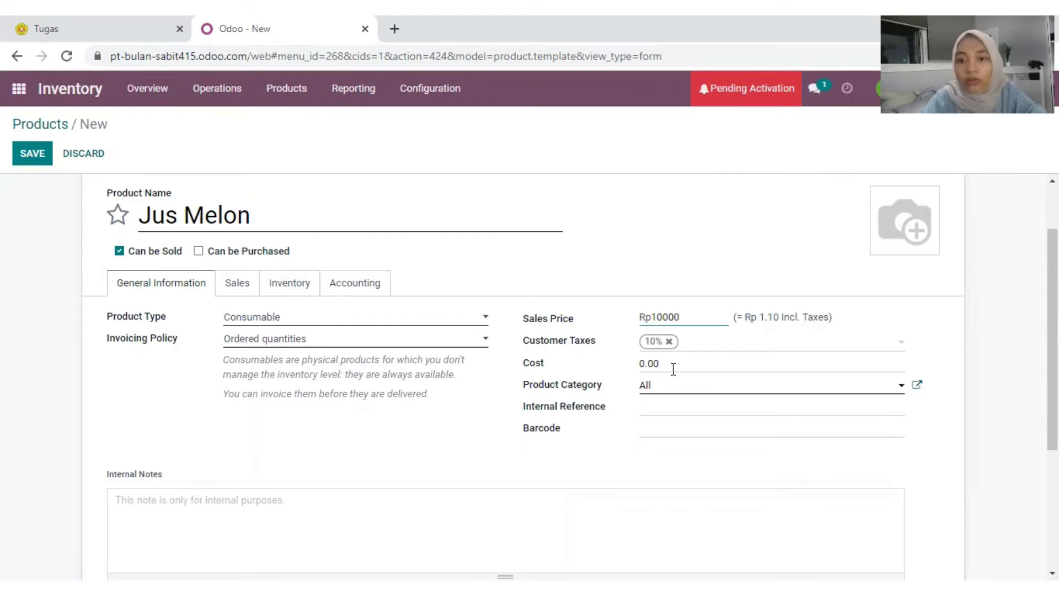
click(673, 363)
drag(674, 363, 634, 366)
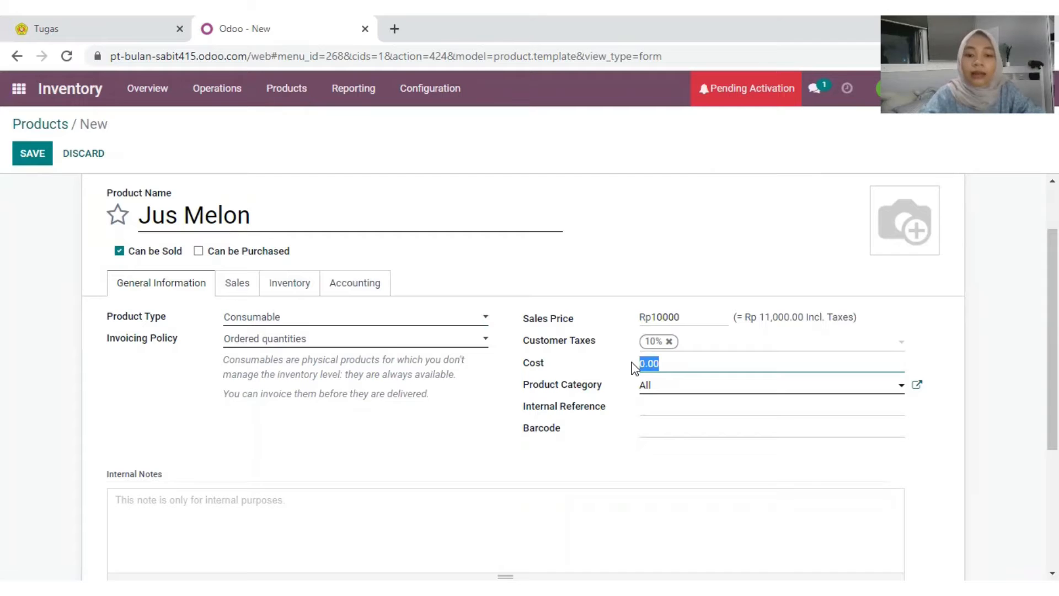
text(7000)
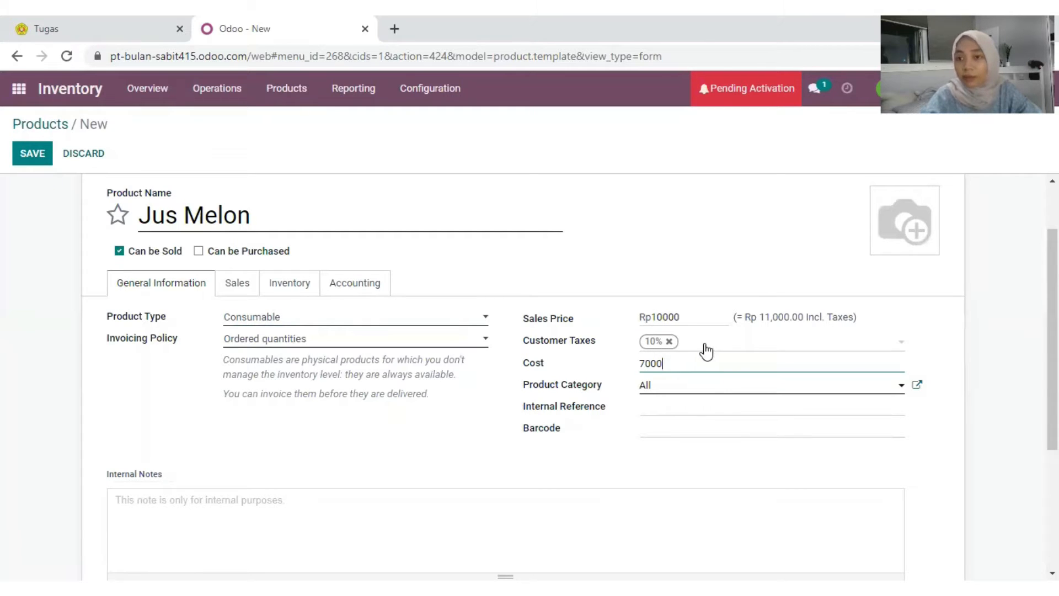
click(669, 343)
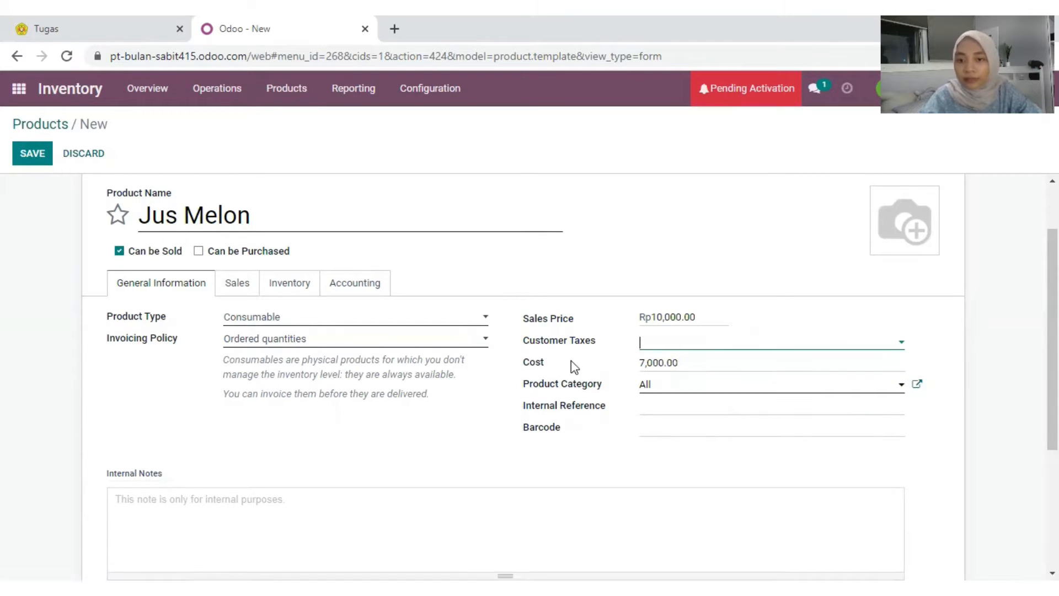
Step: Switch Jus Melon's route from Buy to Manufacture, save it, and start another product
click(291, 292)
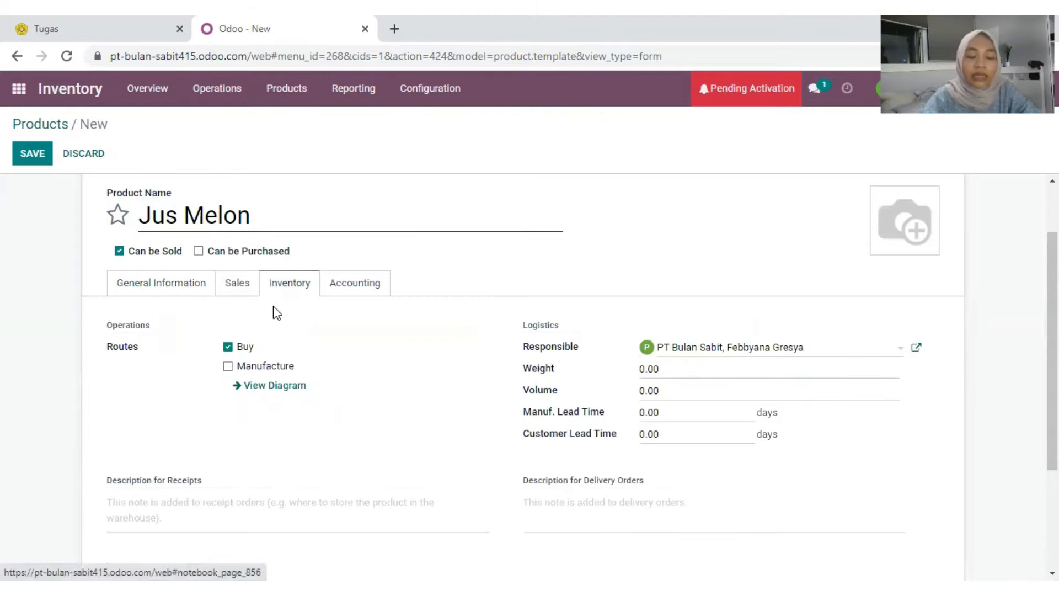
click(227, 365)
click(227, 347)
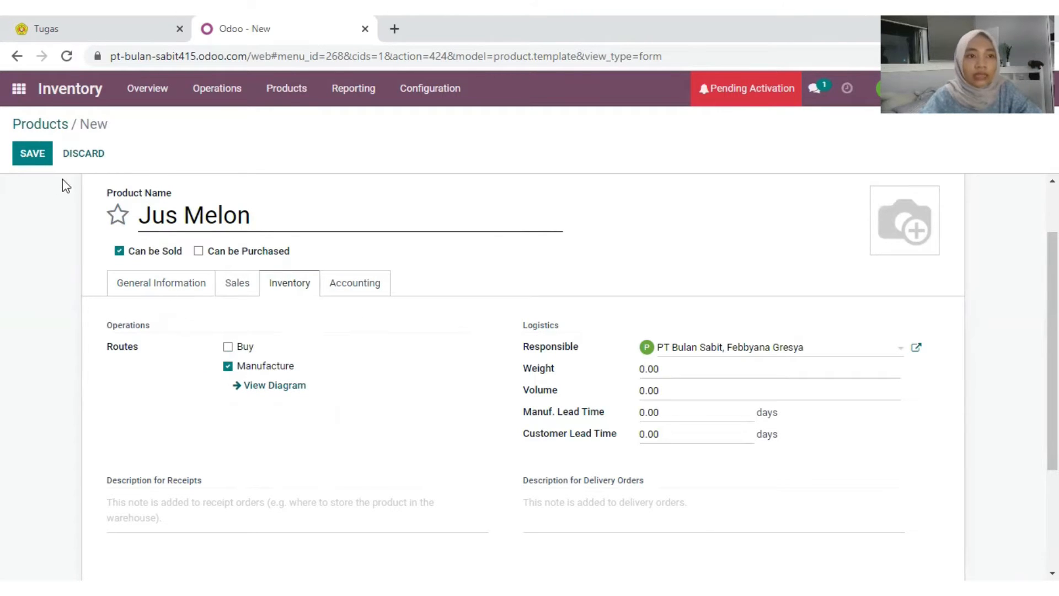
click(34, 156)
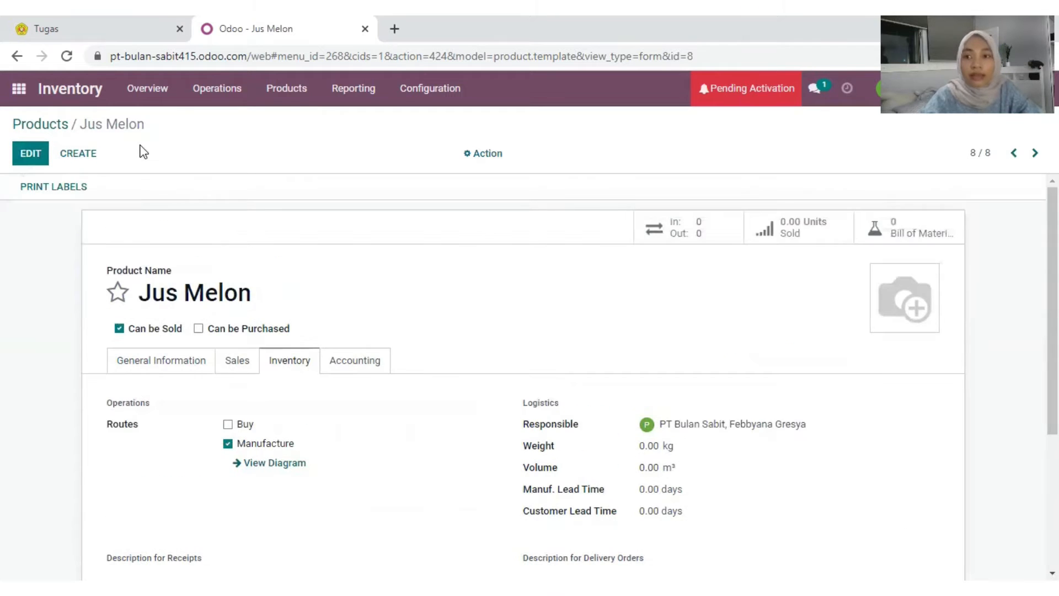
click(85, 159)
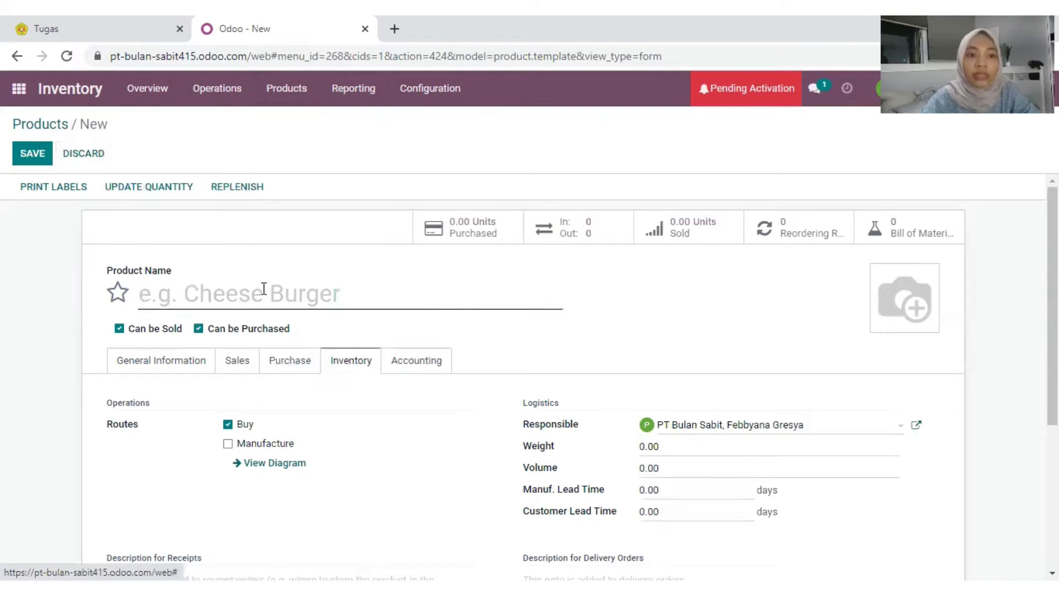
Step: Name the new product 'Melon', untick Can be Sold, and keep it Storable
text(Melon)
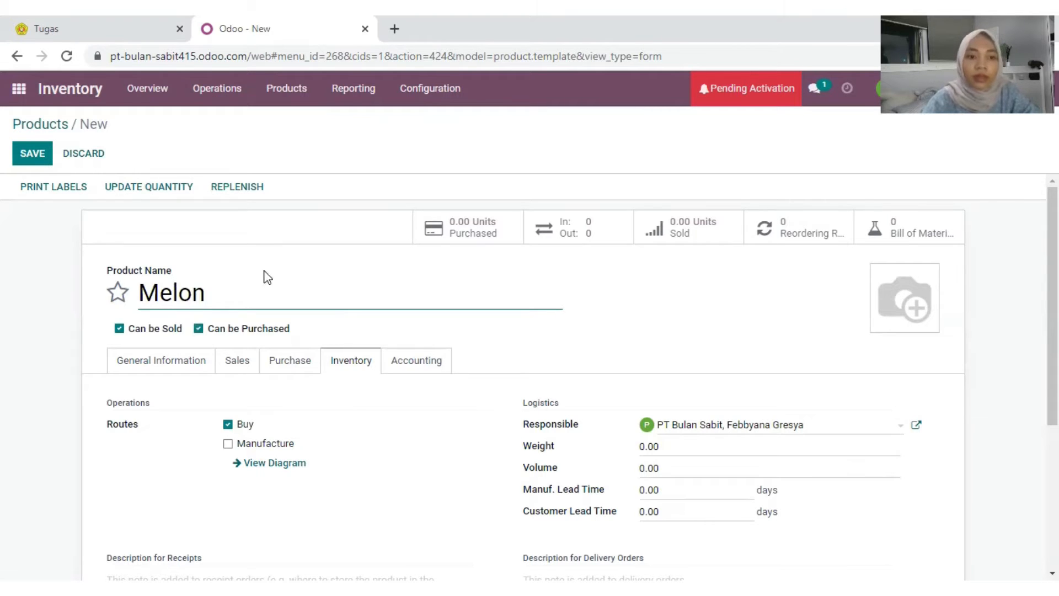
scroll(259, 408, down, 3)
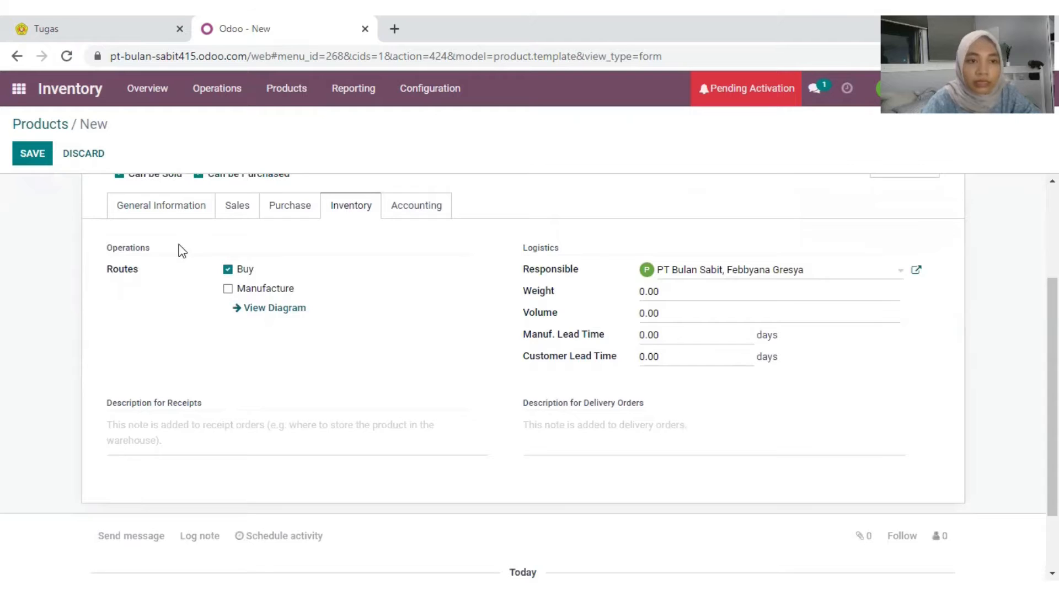
click(161, 205)
scroll(209, 224, up, 3)
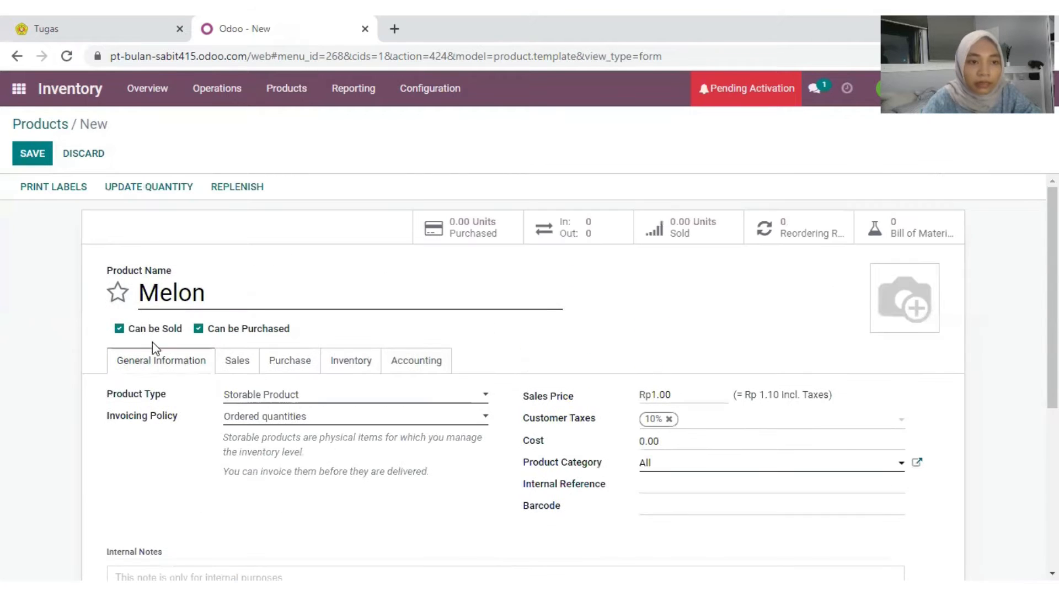
click(119, 328)
scroll(330, 293, down, 2)
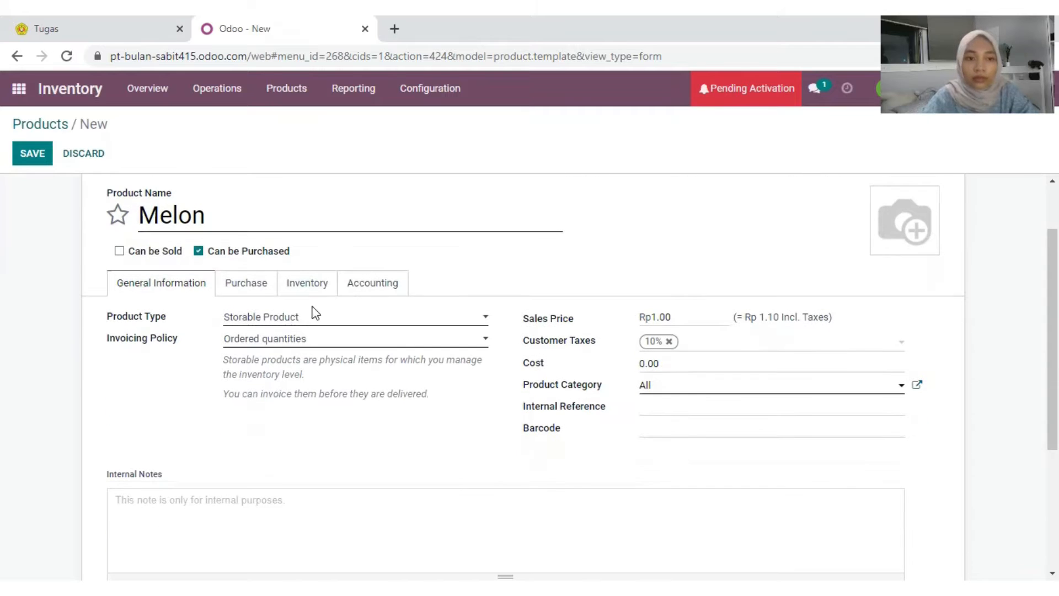
click(282, 319)
click(280, 358)
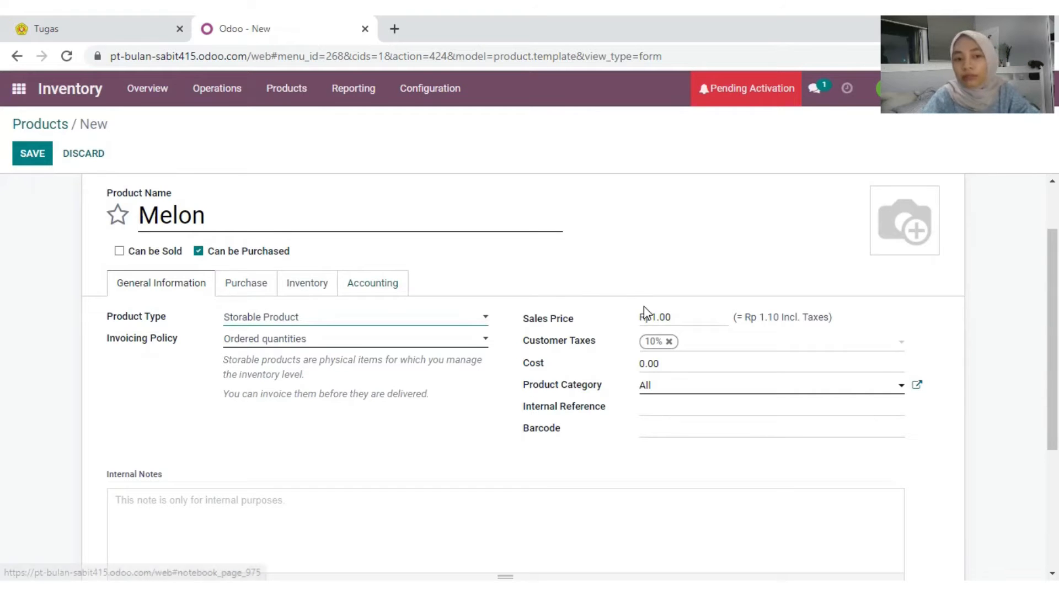
Step: Give Melon sales price 0, no 10% tax, cost 6,000, and save it
click(673, 316)
drag(684, 315, 649, 322)
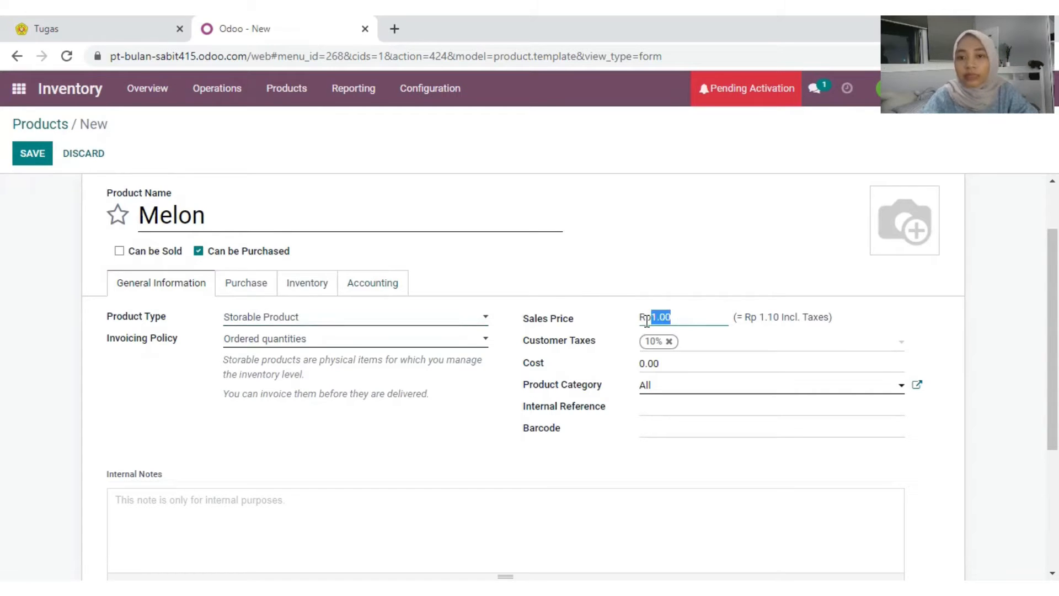
text(0)
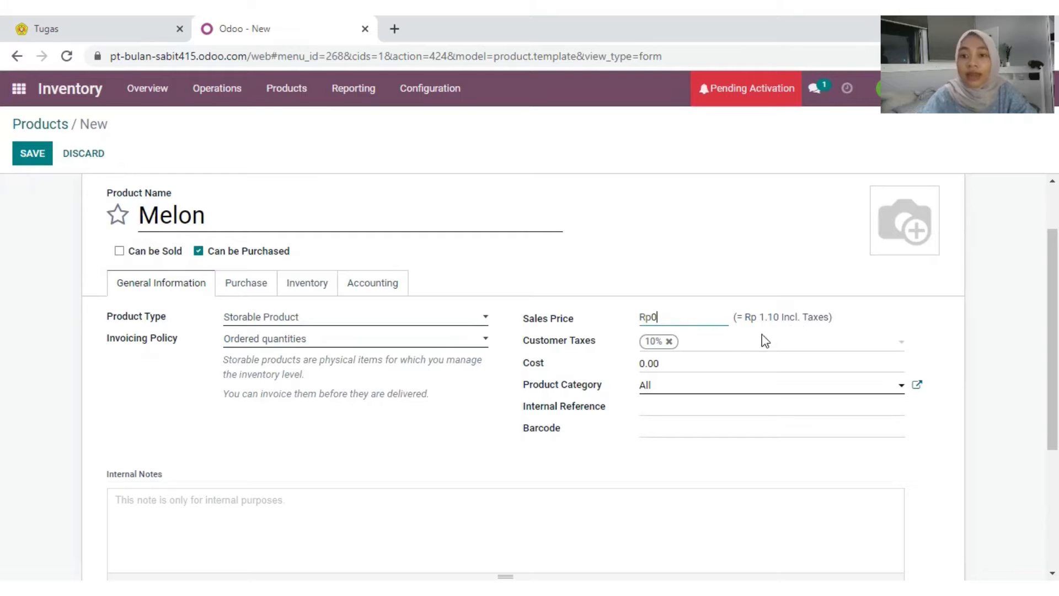
click(693, 364)
click(669, 344)
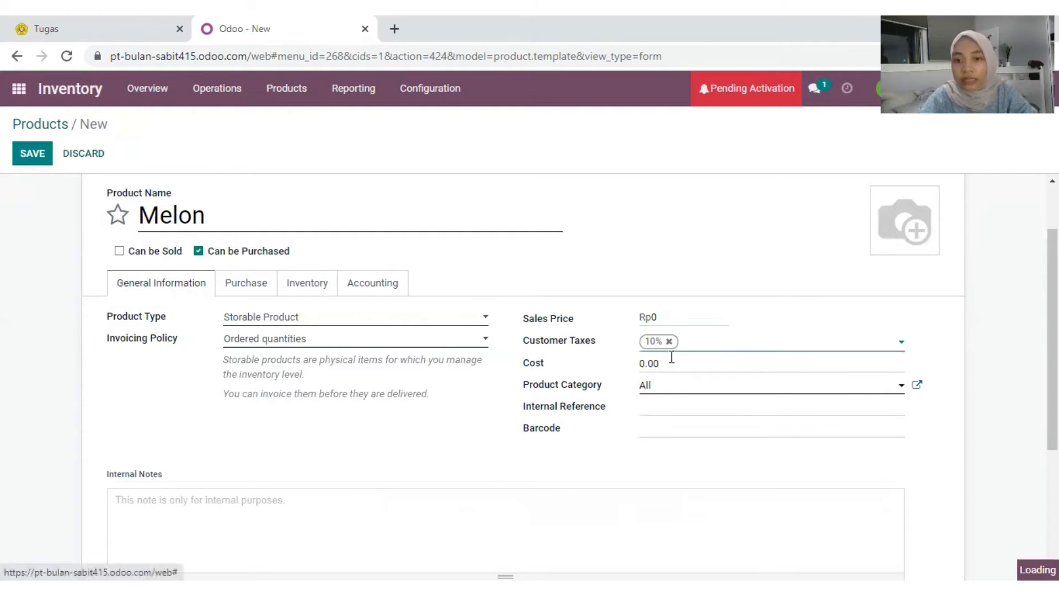
drag(671, 362, 648, 363)
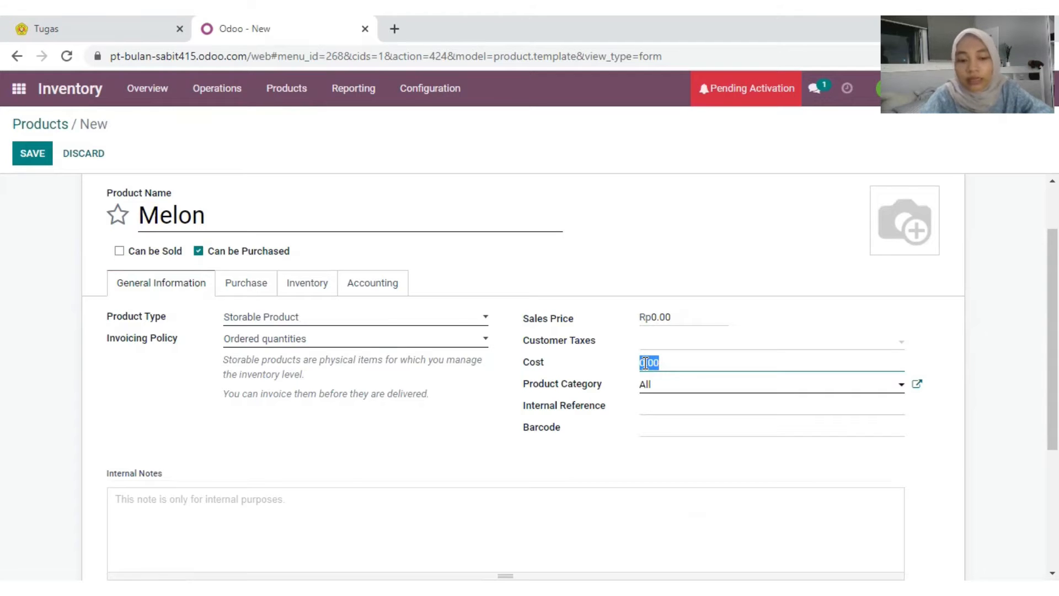
text(60)
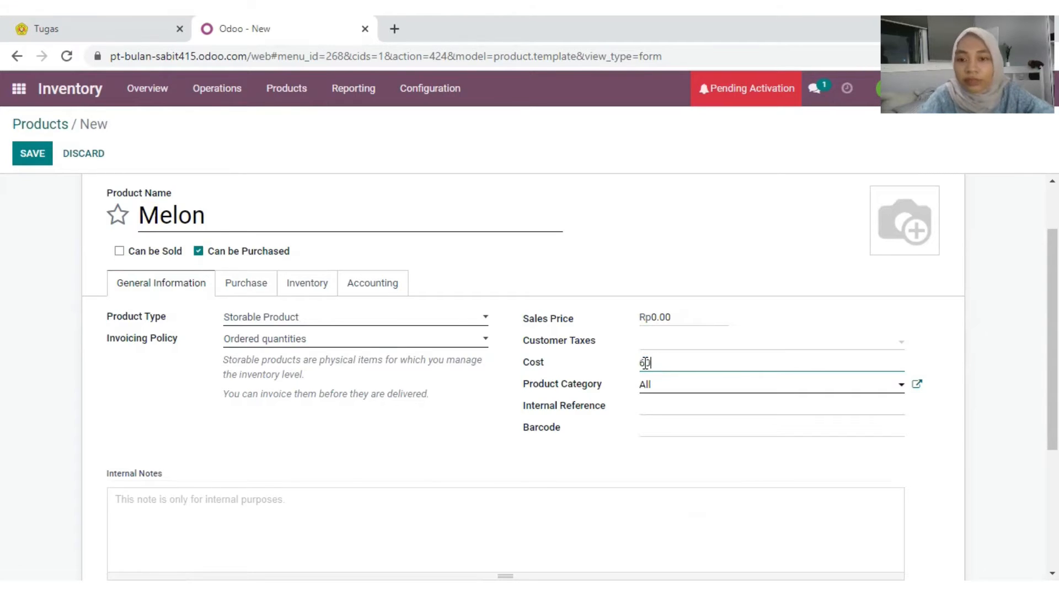
text(00)
click(304, 285)
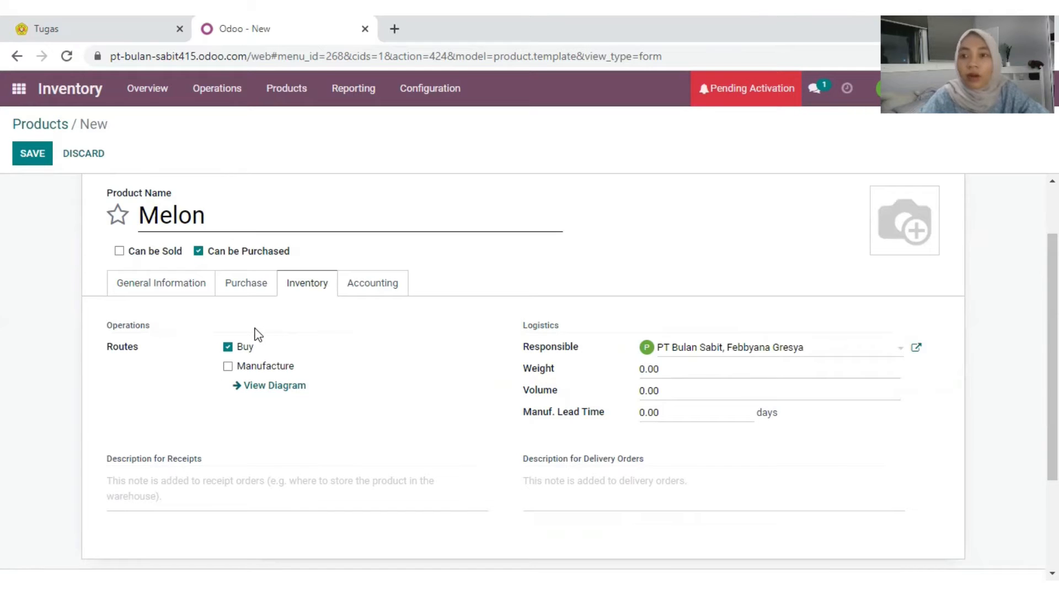
click(34, 156)
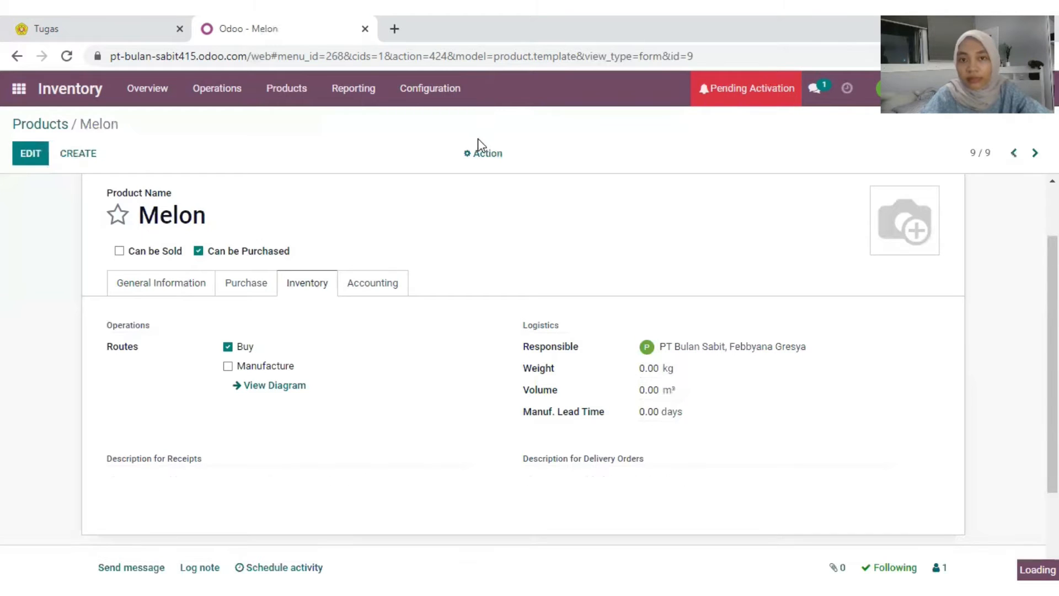
Step: Review the full product catalogue, then return to the main apps menu
click(290, 91)
click(297, 128)
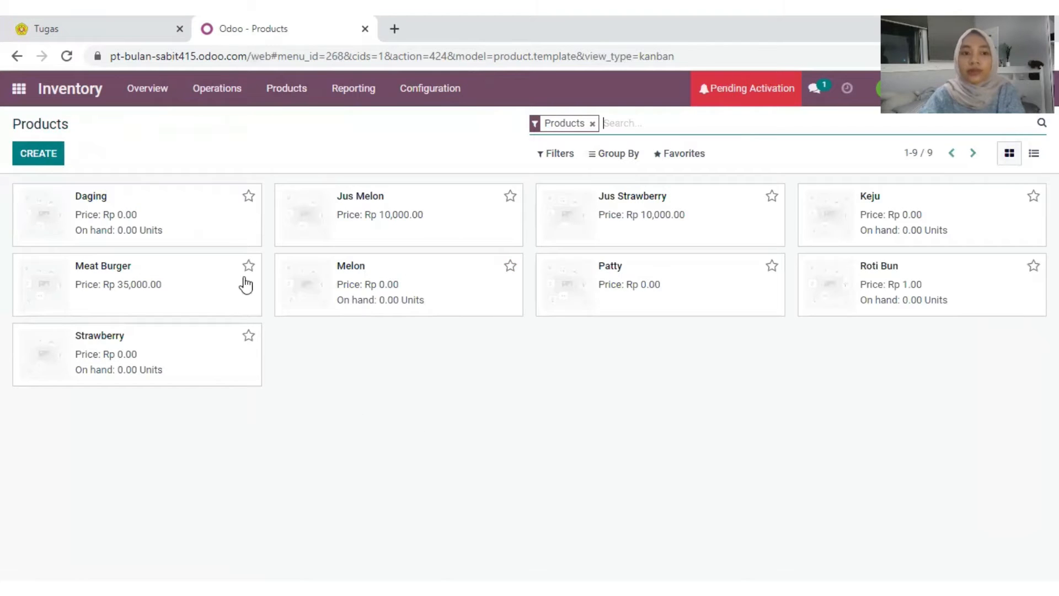
click(248, 335)
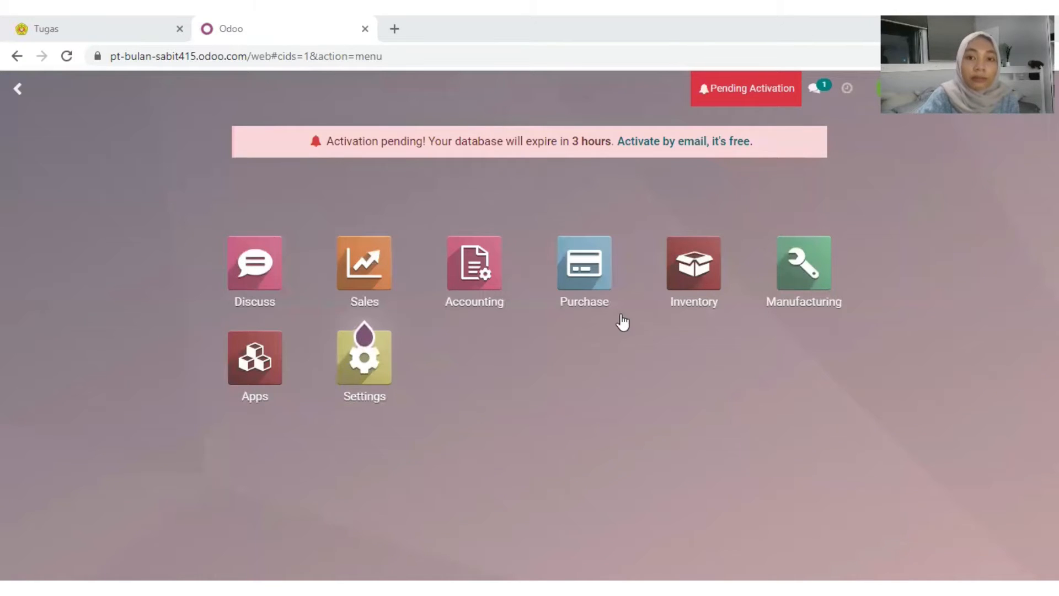
Step: Start a new Purchase request for quotation with vendor Toko Oma Bread
click(585, 274)
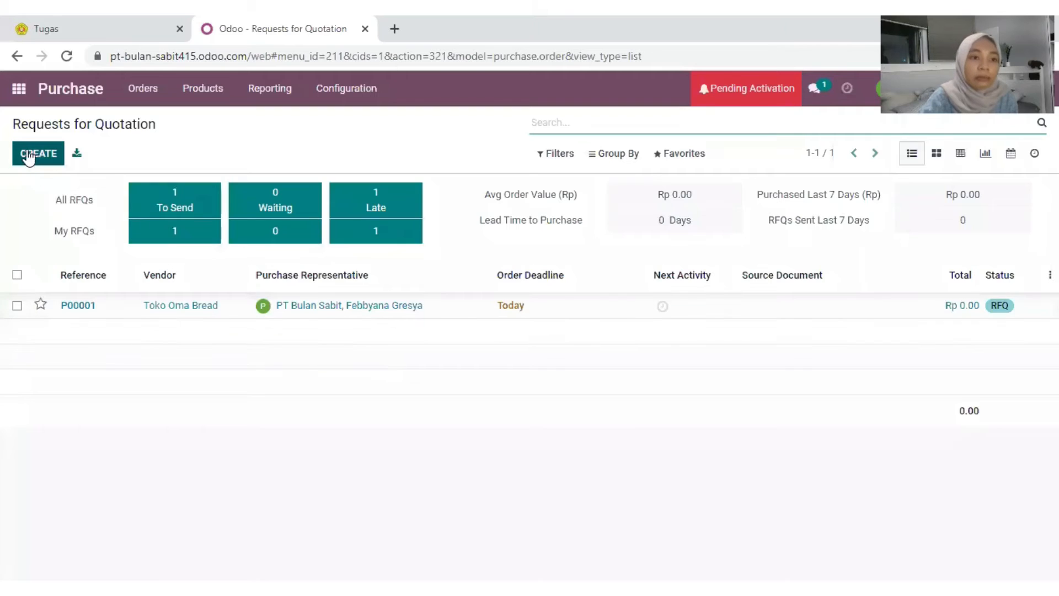
click(33, 157)
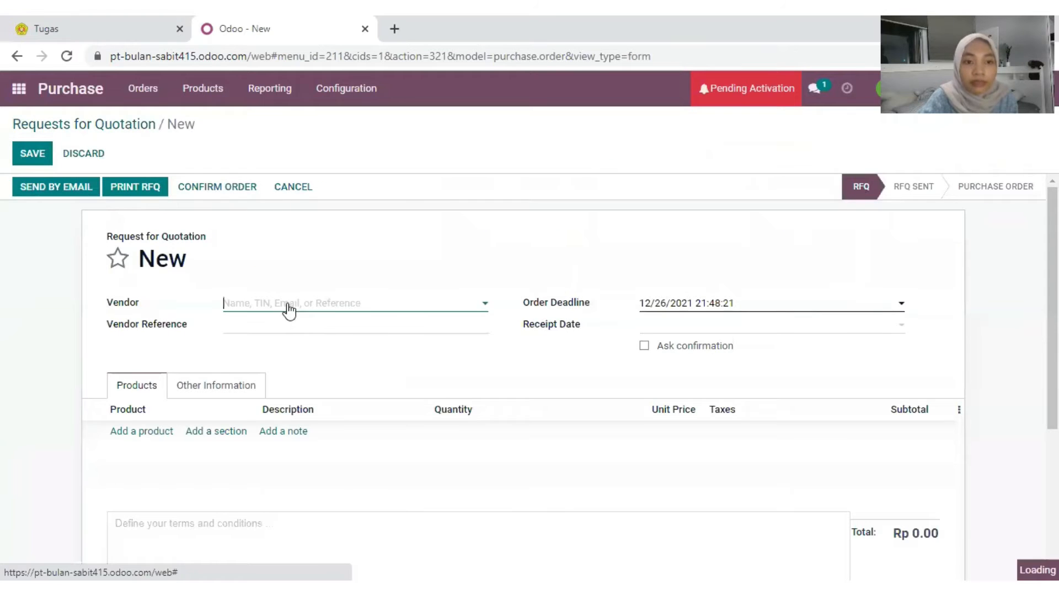
click(288, 309)
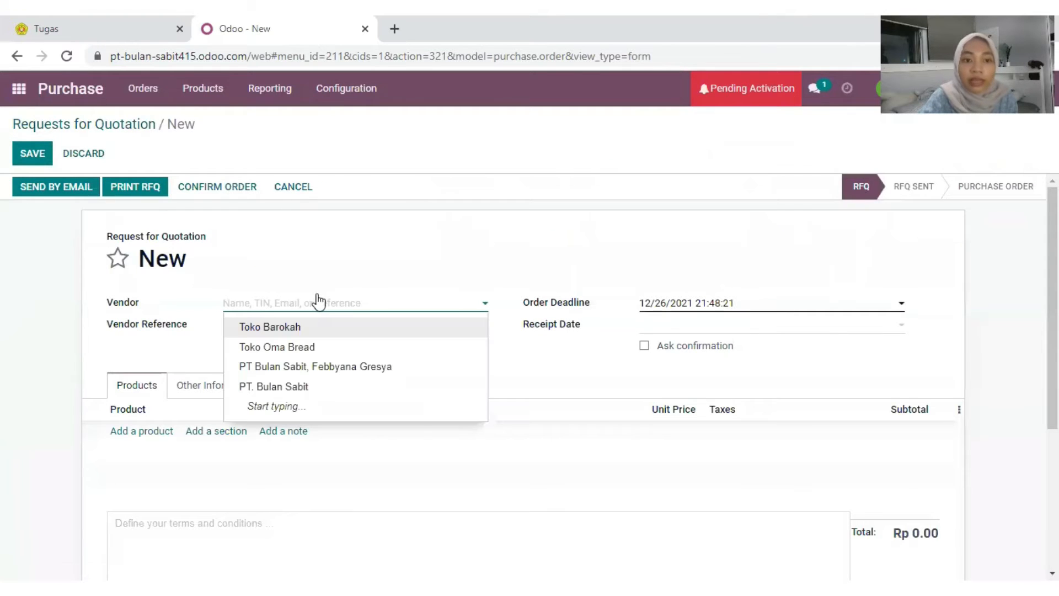
click(312, 347)
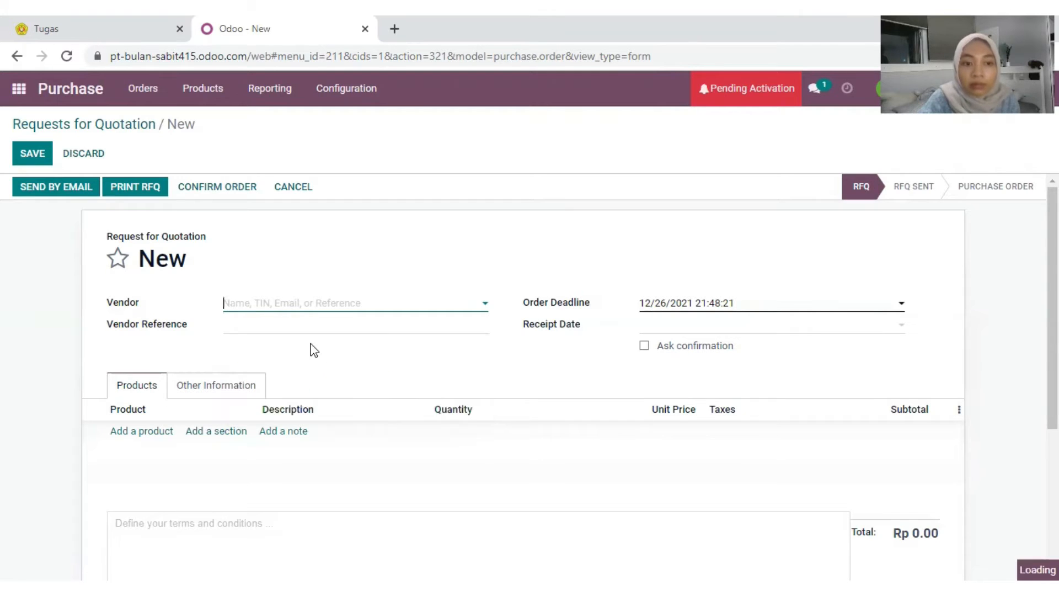
Step: Add a Roti line with quantity 25 and remove its 10% tax
click(146, 438)
text(ro)
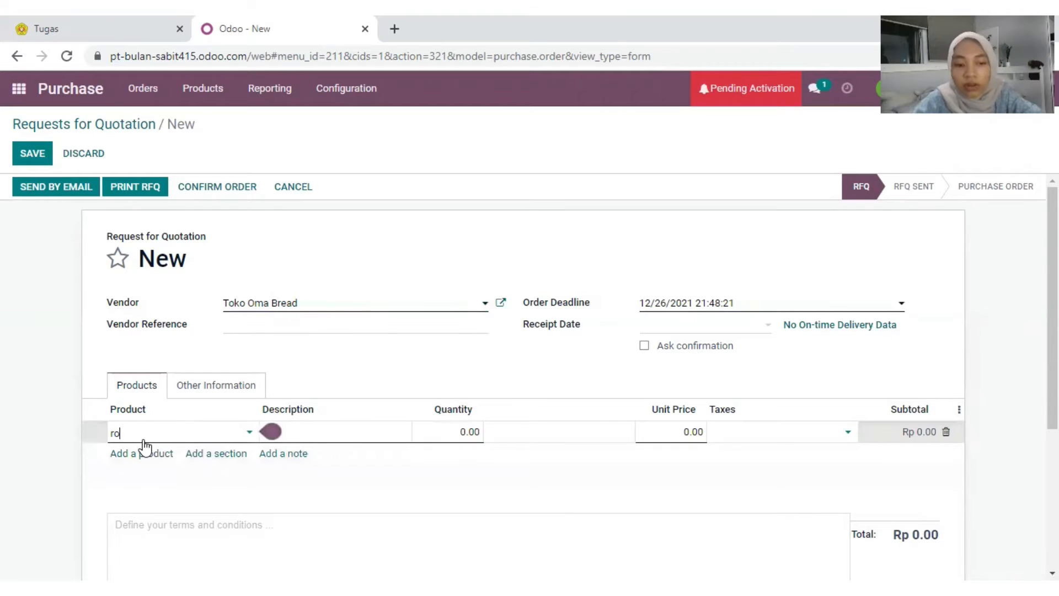
text(ti)
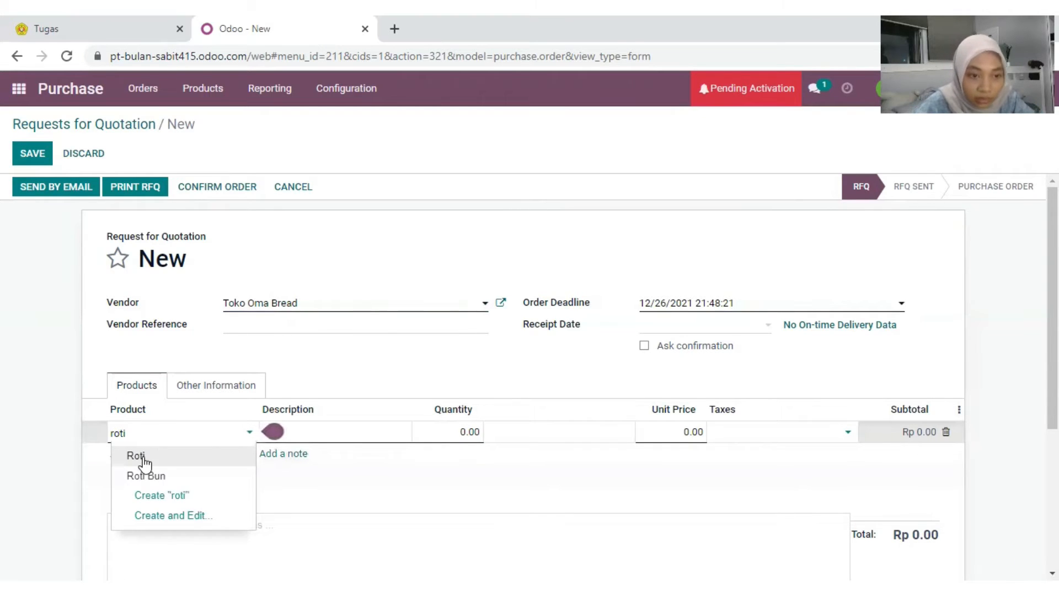
click(142, 454)
click(470, 432)
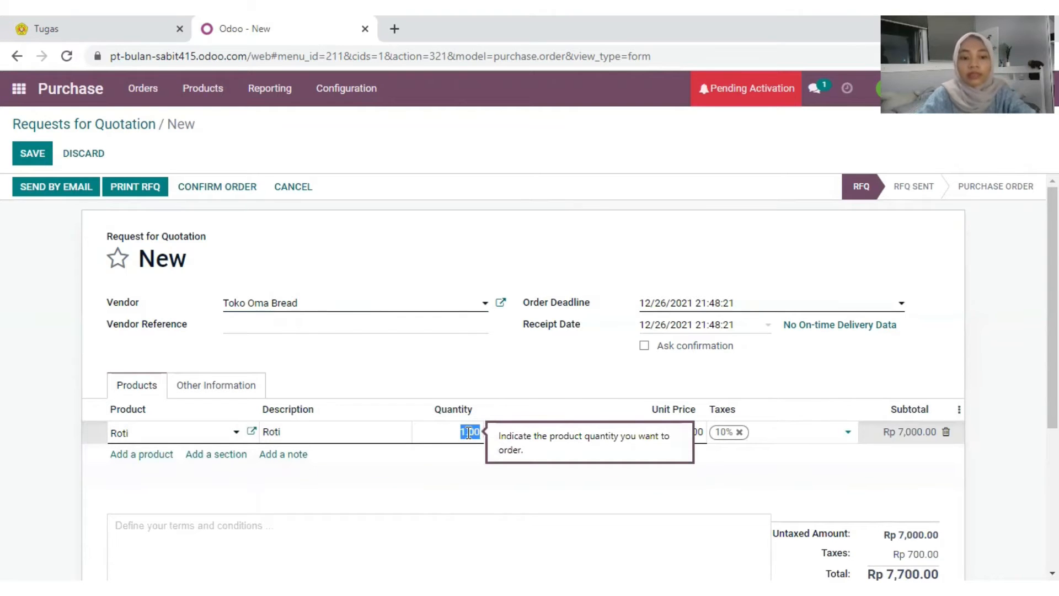
text(20)
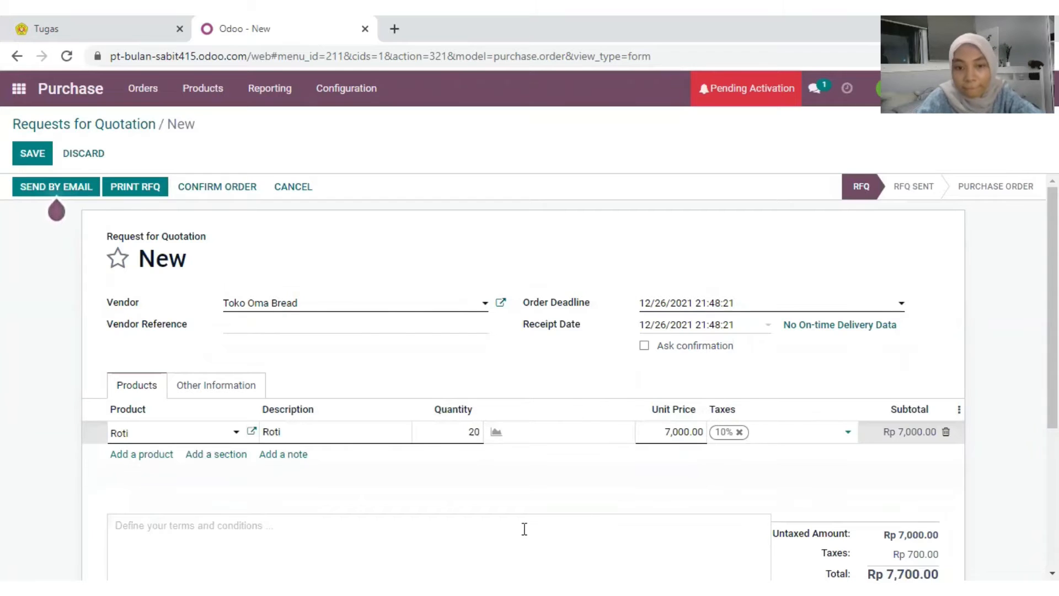
text(5)
scroll(712, 492, down, 3)
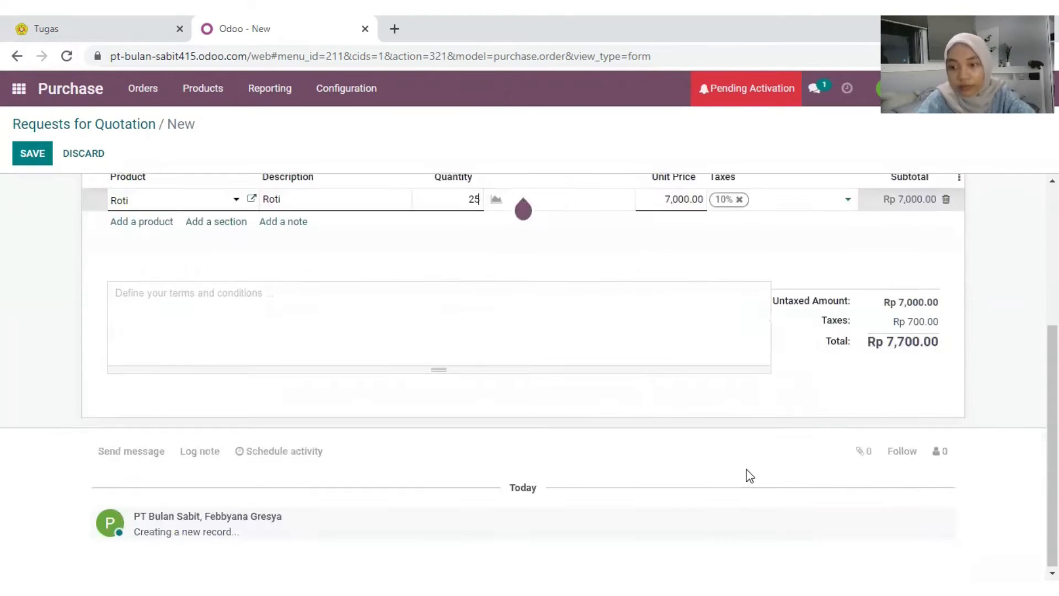
scroll(769, 352, up, 4)
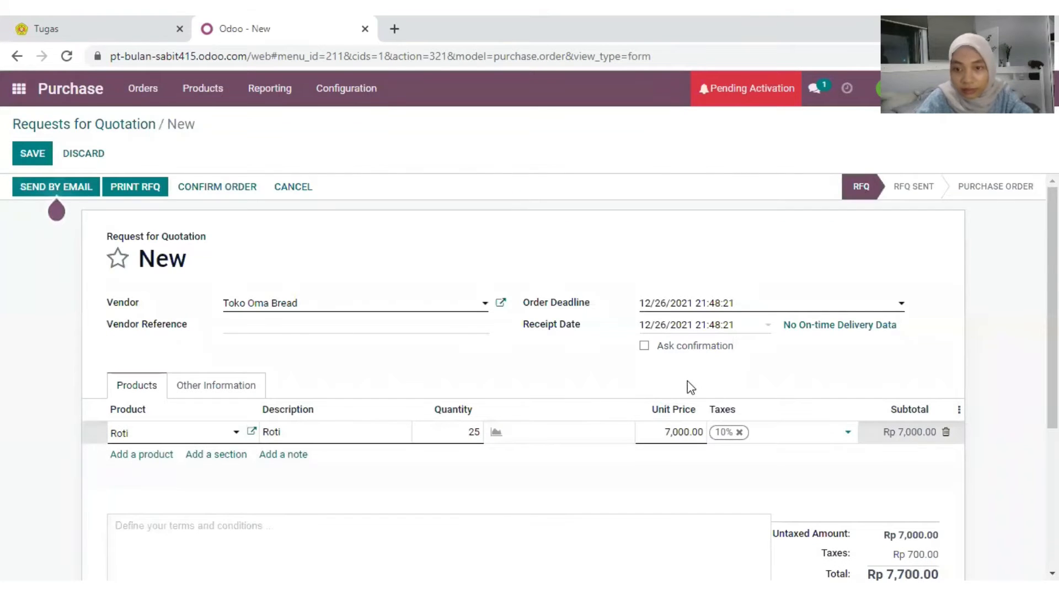
click(739, 433)
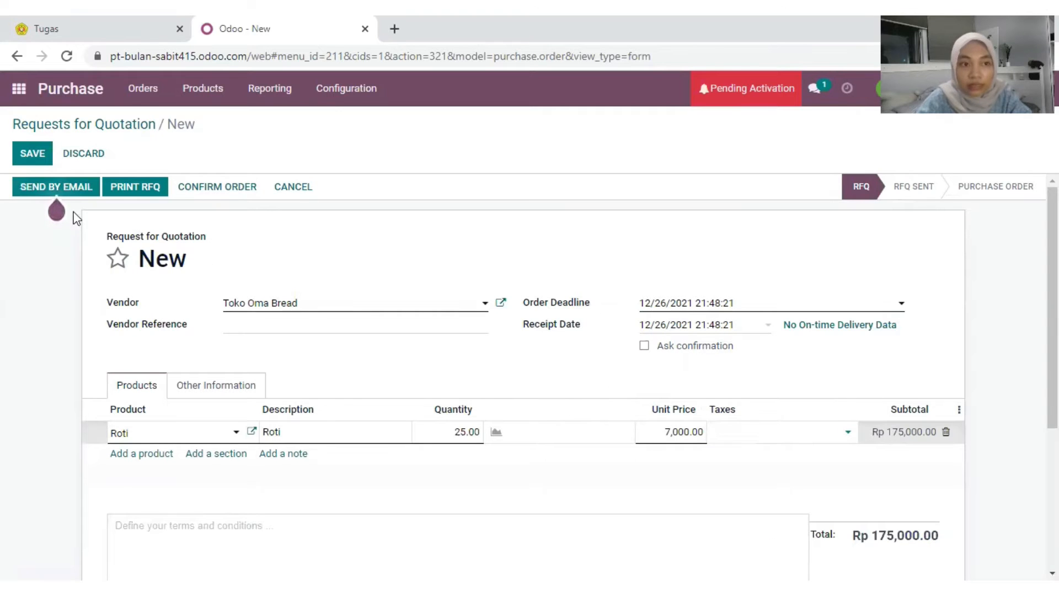
Step: Add the vendor's e-mail address to Toko Oma Bread's contact and draft the RFQ P00002 e-mail
click(46, 191)
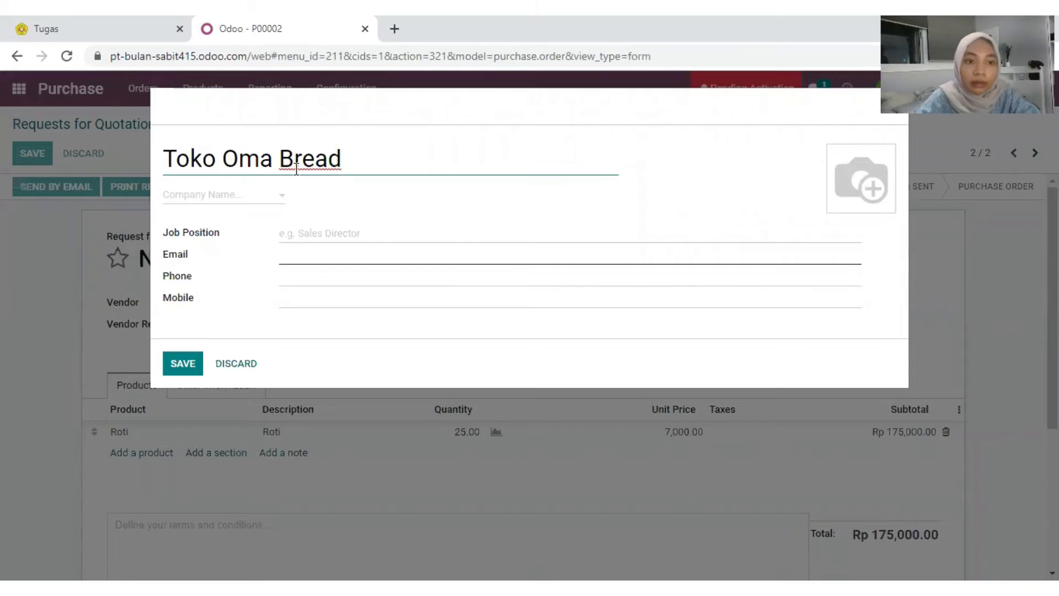
click(187, 366)
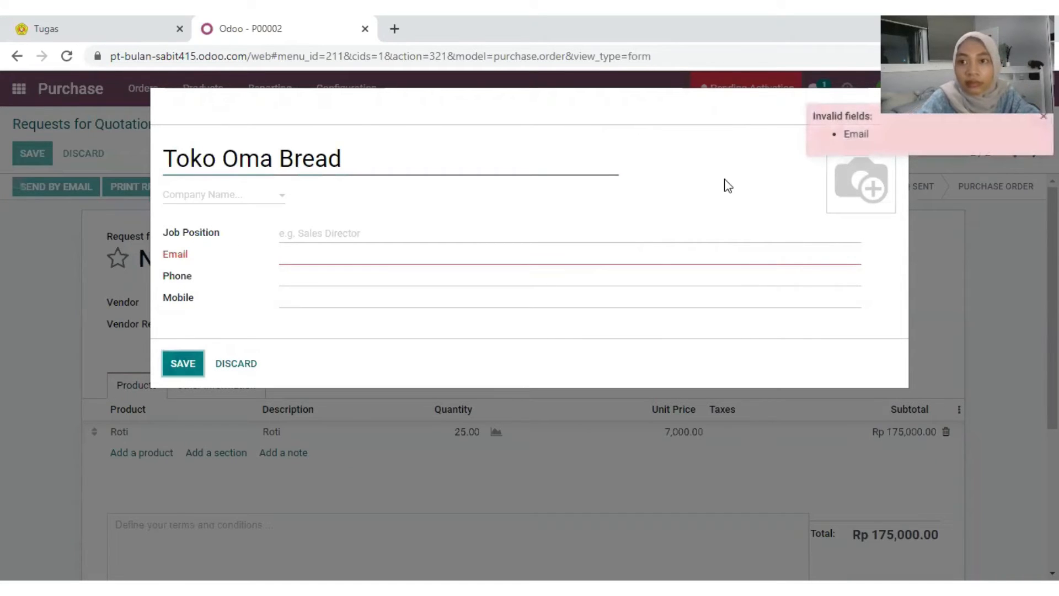
click(322, 251)
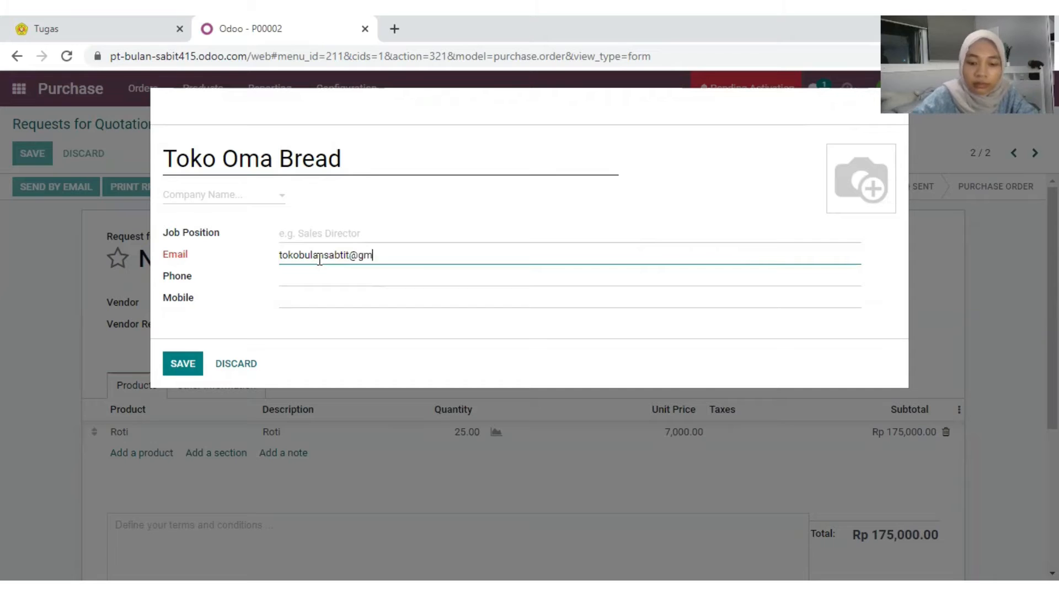
text(.c)
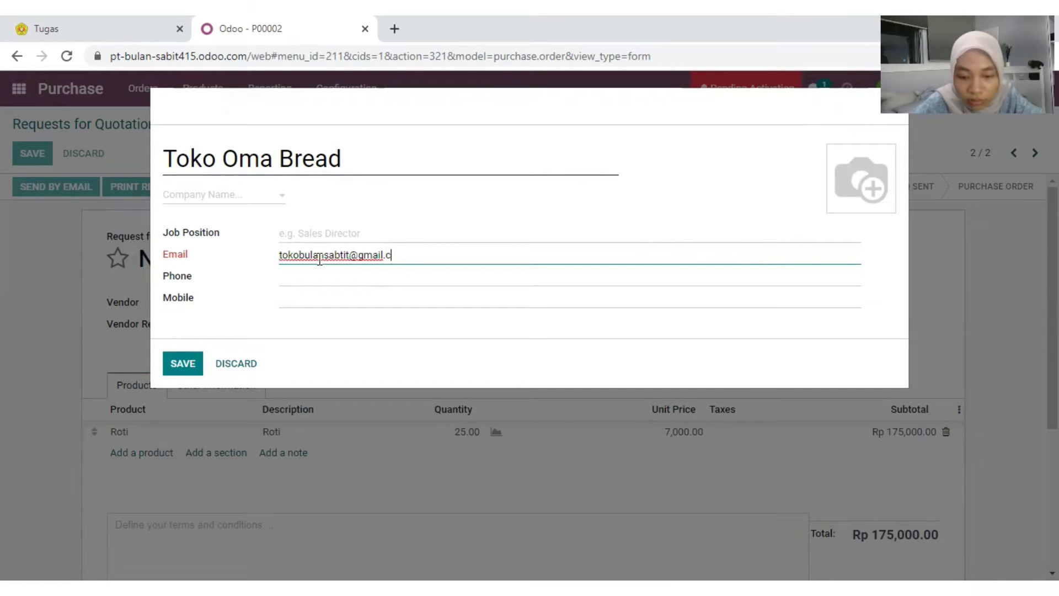
click(349, 257)
key(BackSpace)
key(BackSpace)
key(BackSpace)
text(it)
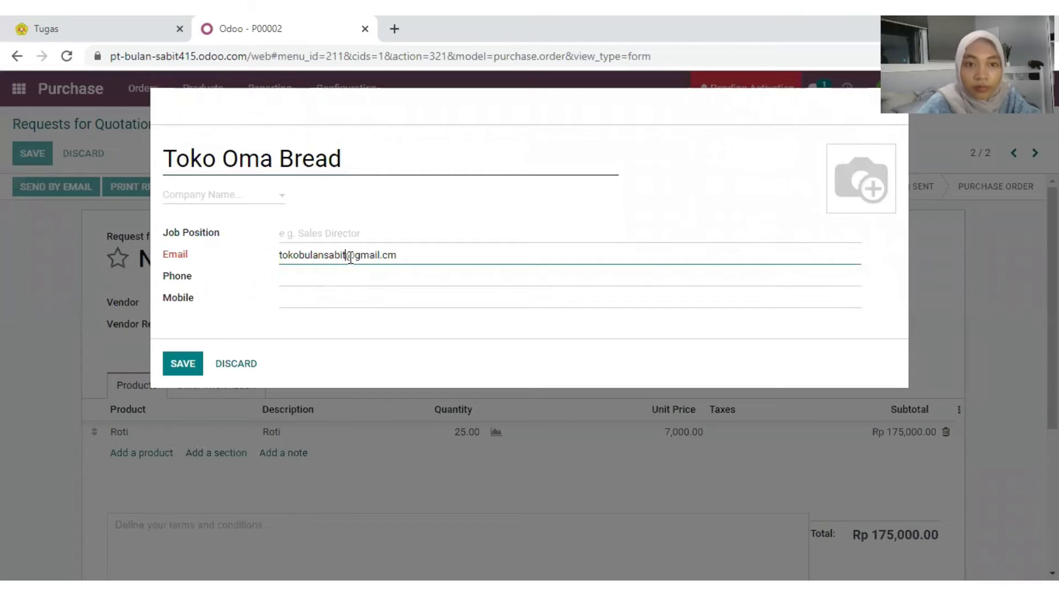
click(188, 365)
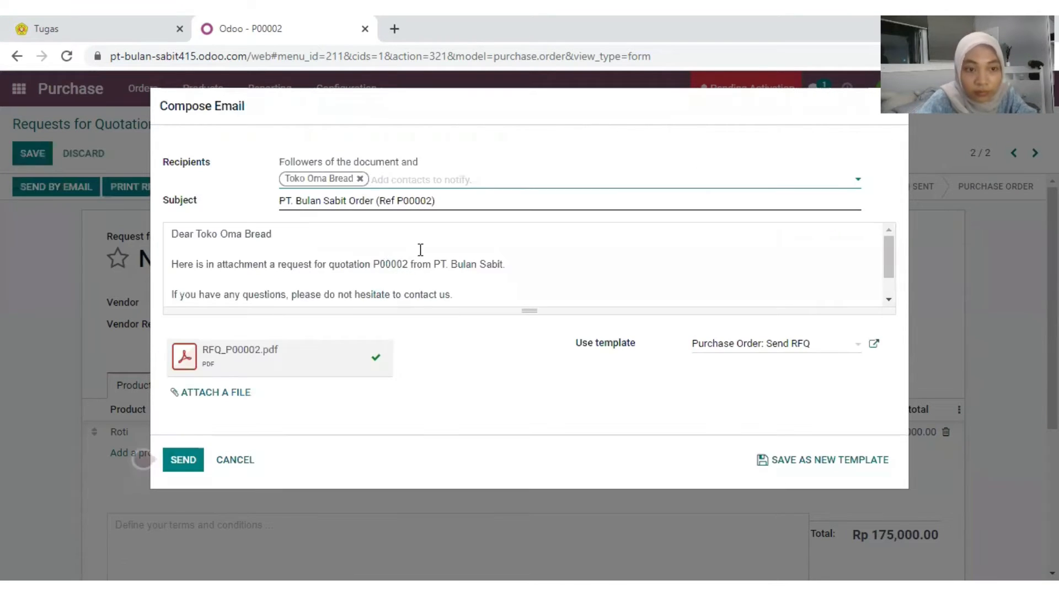
Step: Send the RFQ P00002 e-mail with its PDF to Toko Oma Bread
click(188, 461)
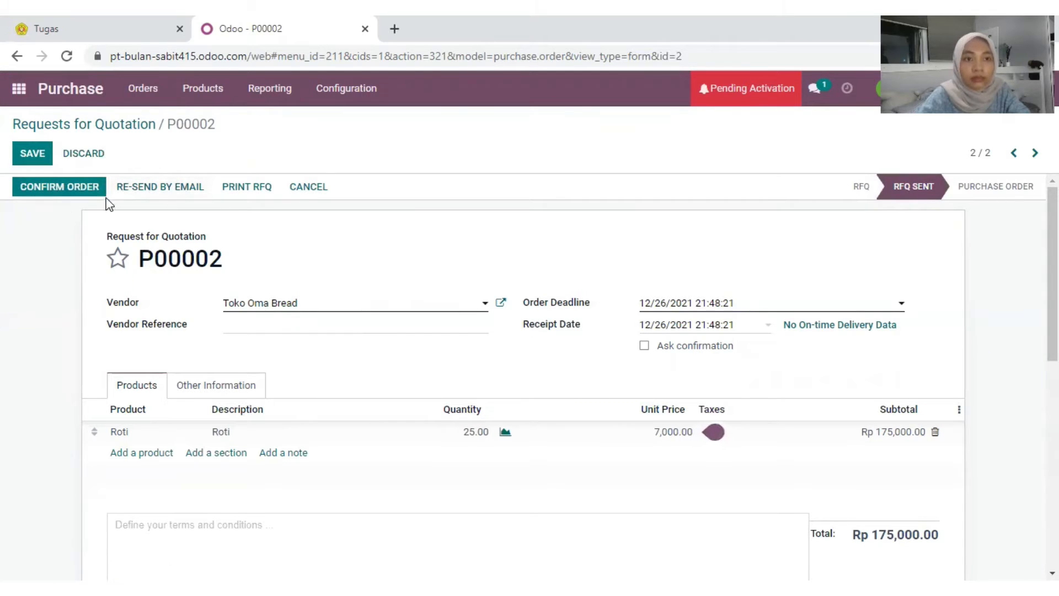
Step: Confirm P00002 and validate receipt WH/IN/00001 for all 25 Roti
click(59, 191)
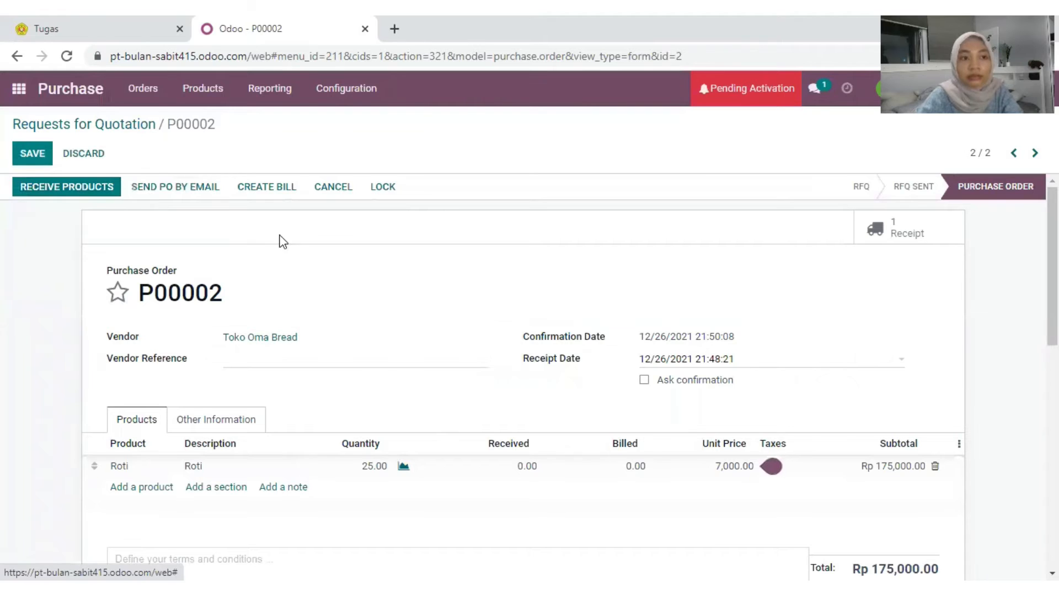
click(83, 194)
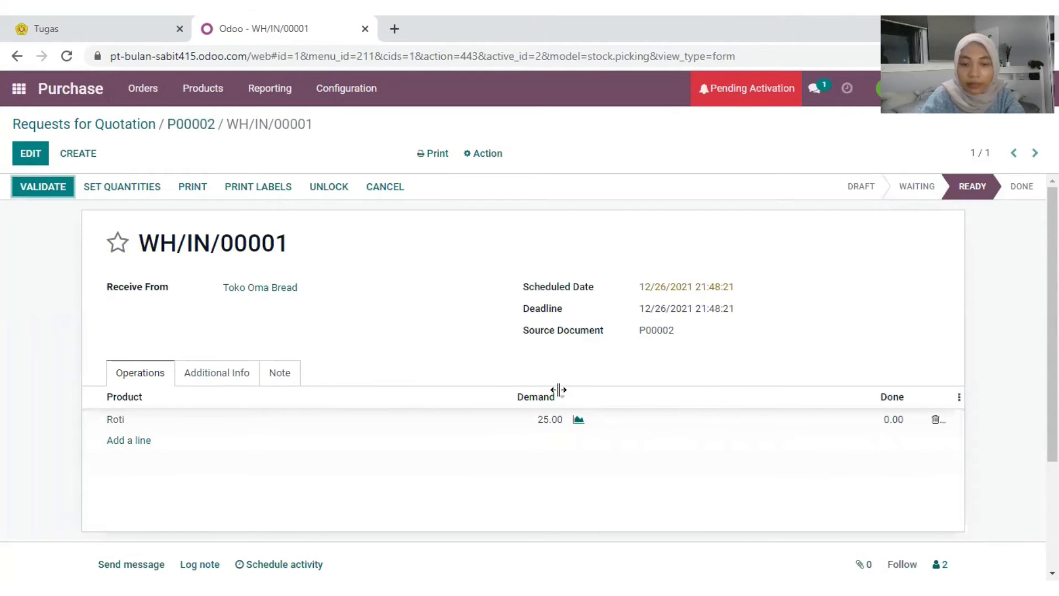
click(48, 188)
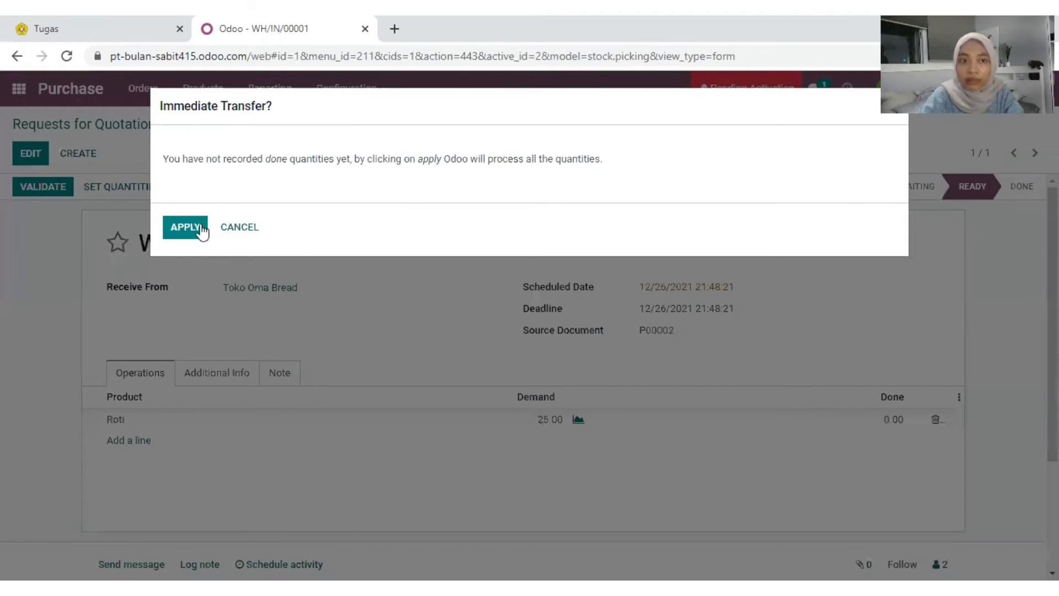
click(194, 228)
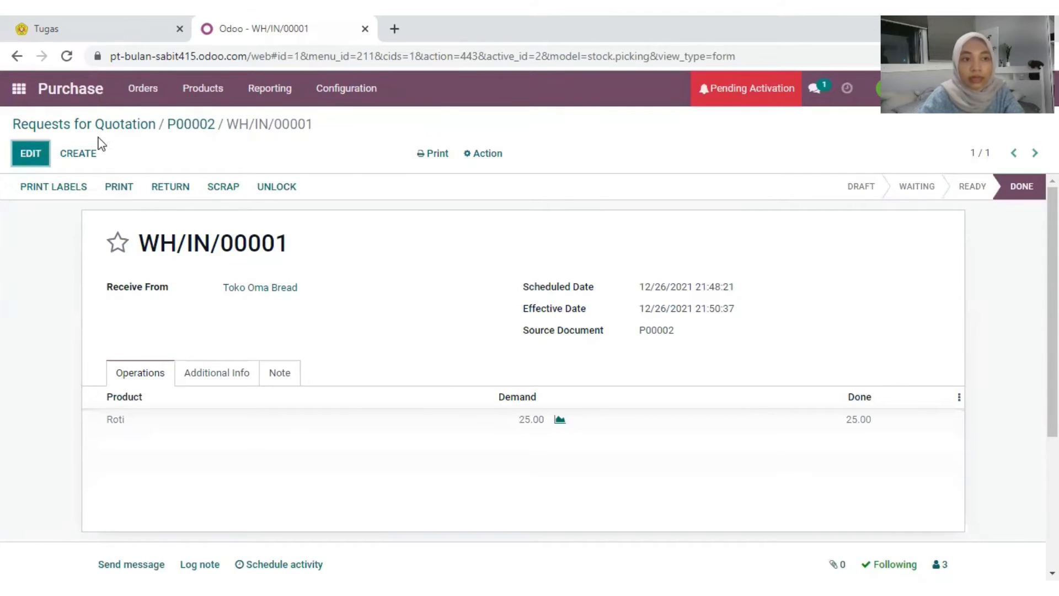
Step: Open the Inventory products catalogue and check that Roti shows 25.00 units on hand
click(20, 91)
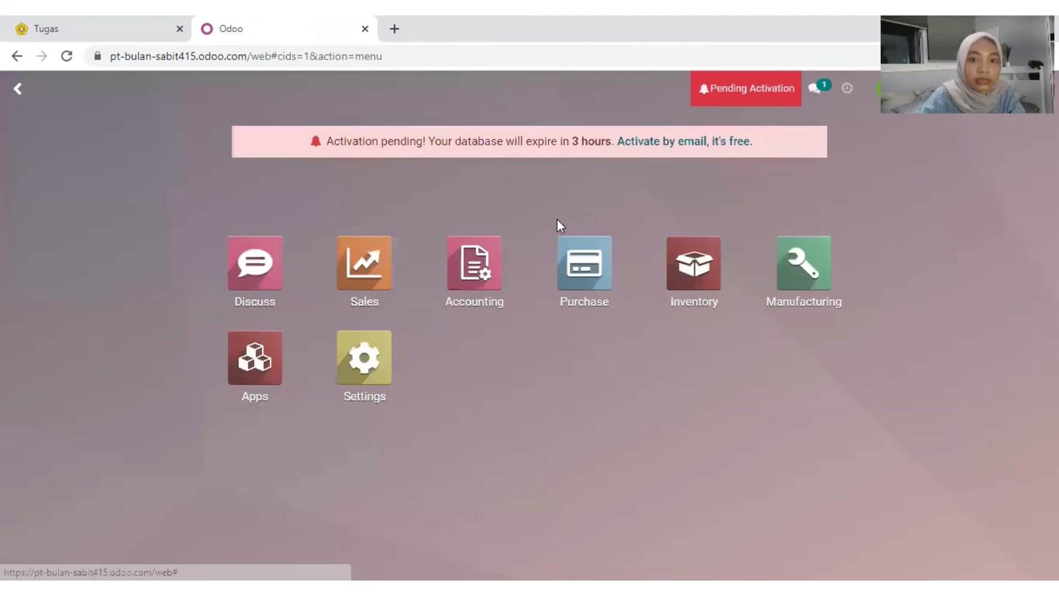
click(695, 274)
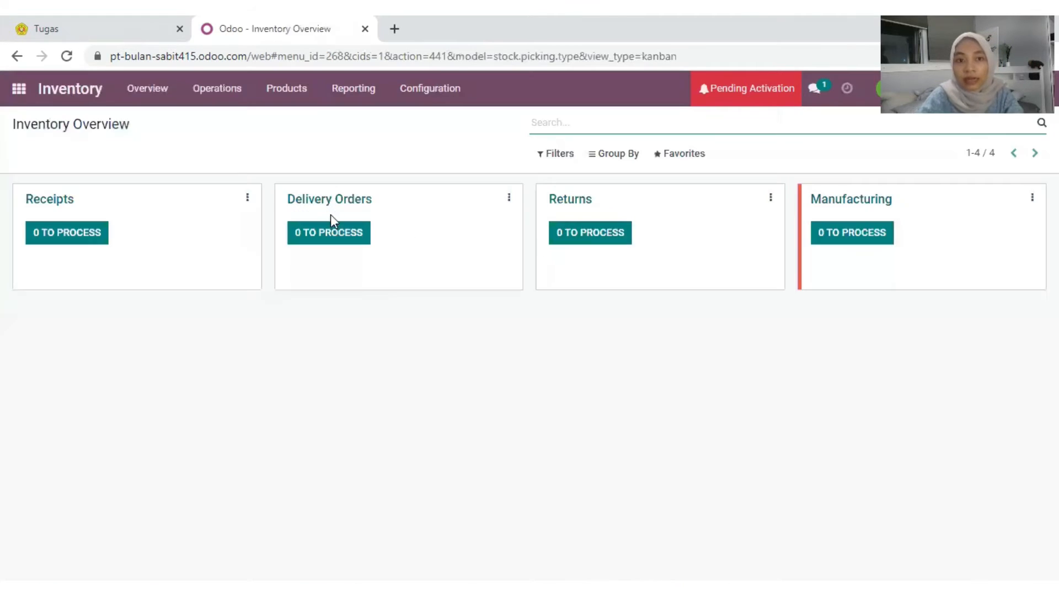
click(303, 98)
click(298, 121)
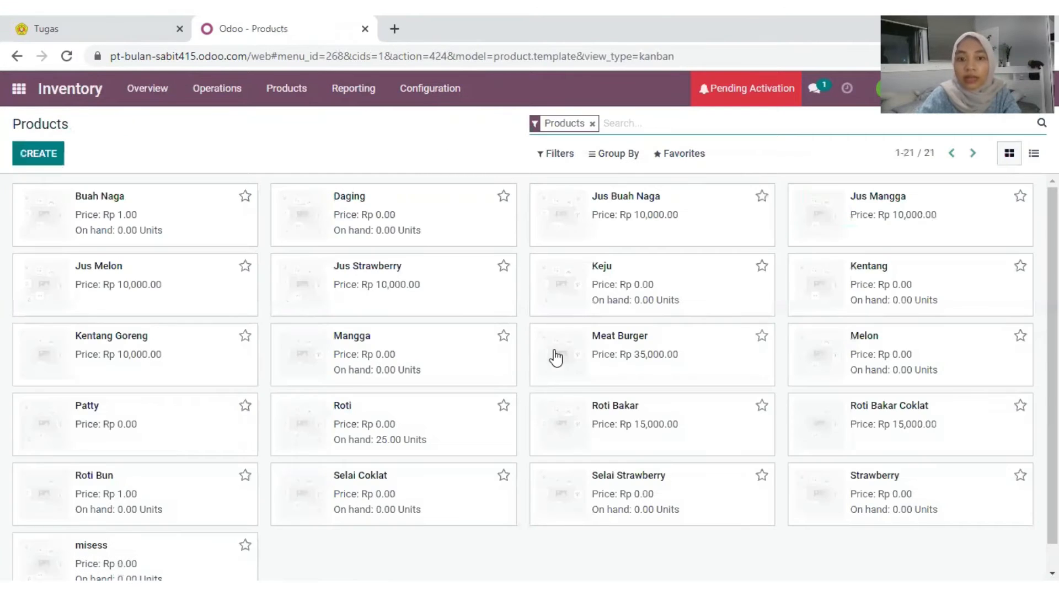
scroll(452, 356, down, 1)
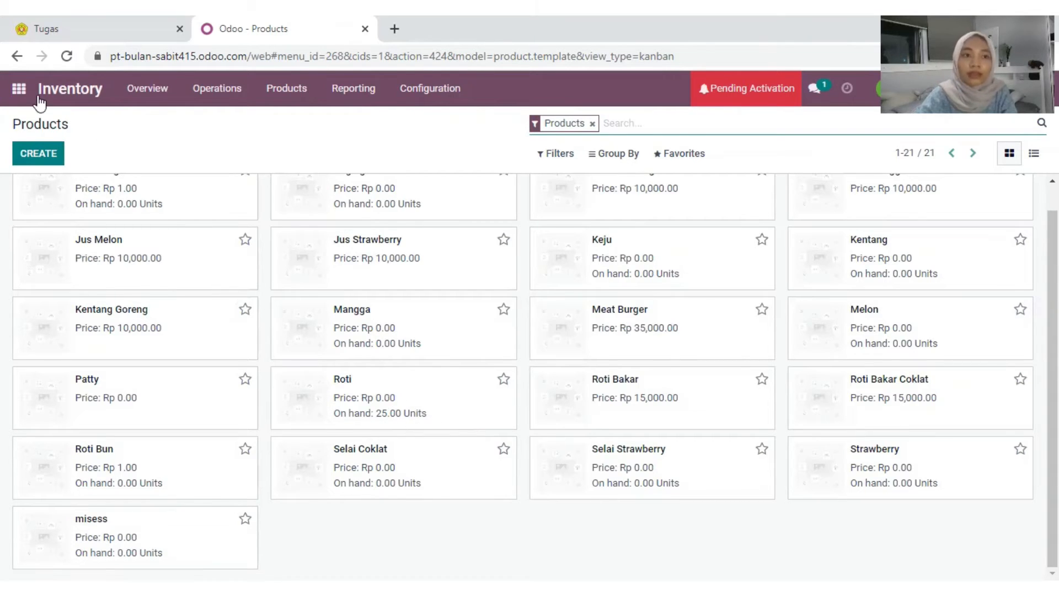
Step: Start a new request for quotation with Toko Barokah as the vendor
click(20, 93)
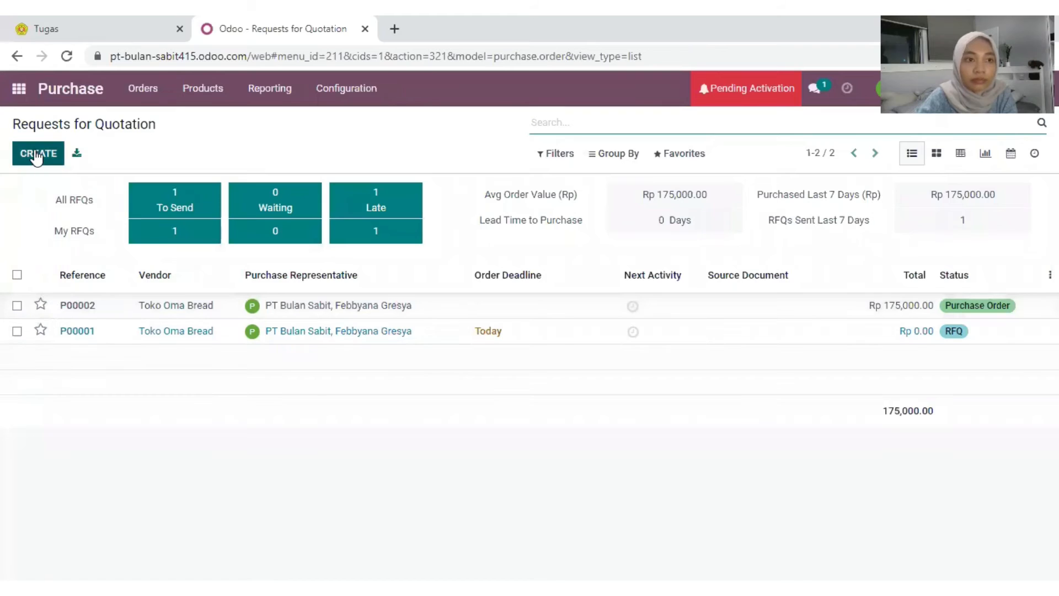
click(39, 156)
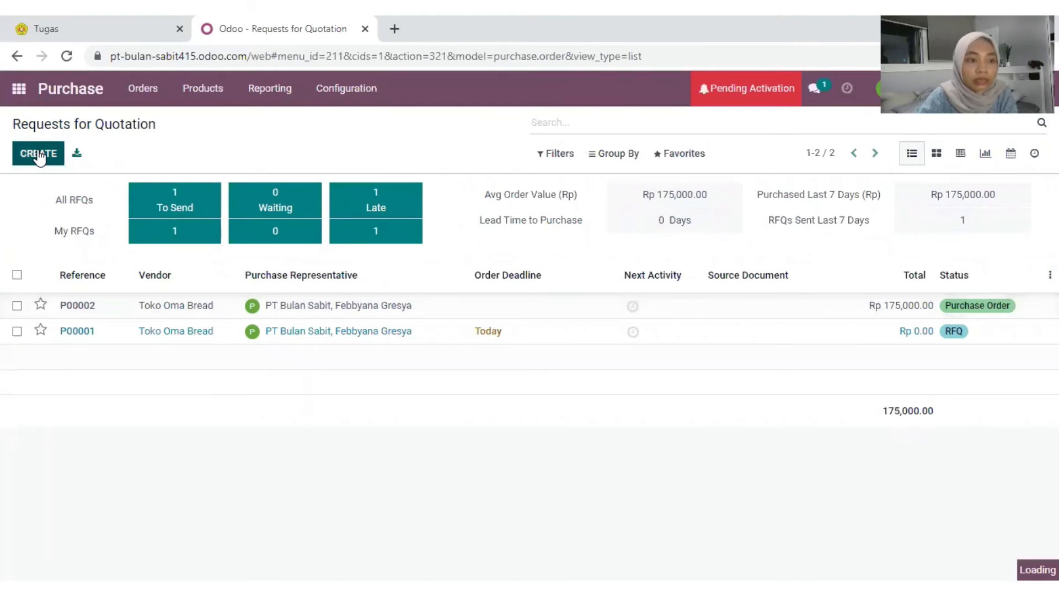
click(278, 304)
click(269, 327)
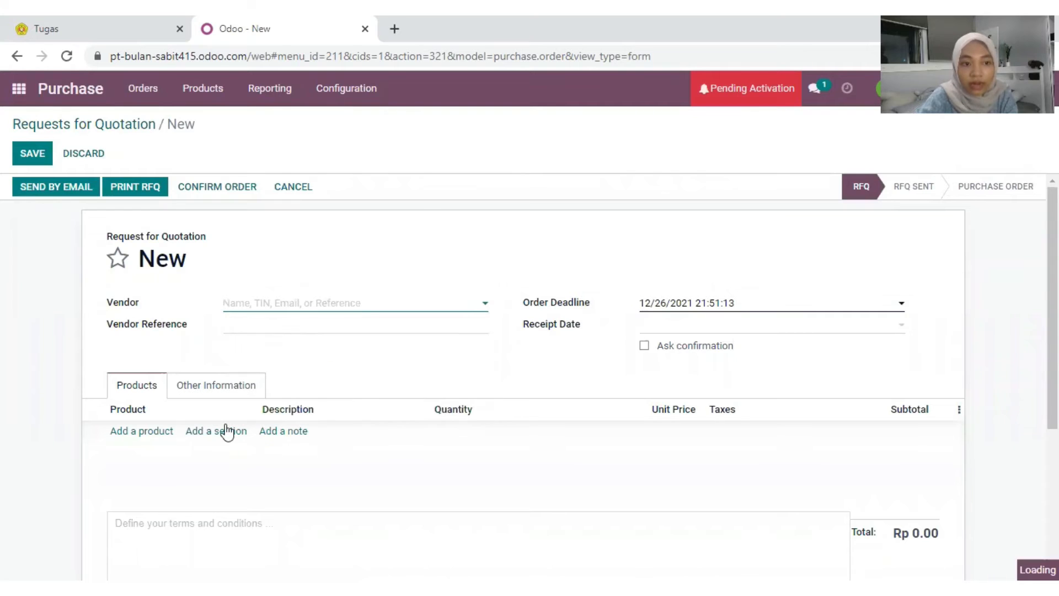
Step: Add a Selai Coklat line at 3,000.00 with quantity 5
click(142, 431)
text(selai)
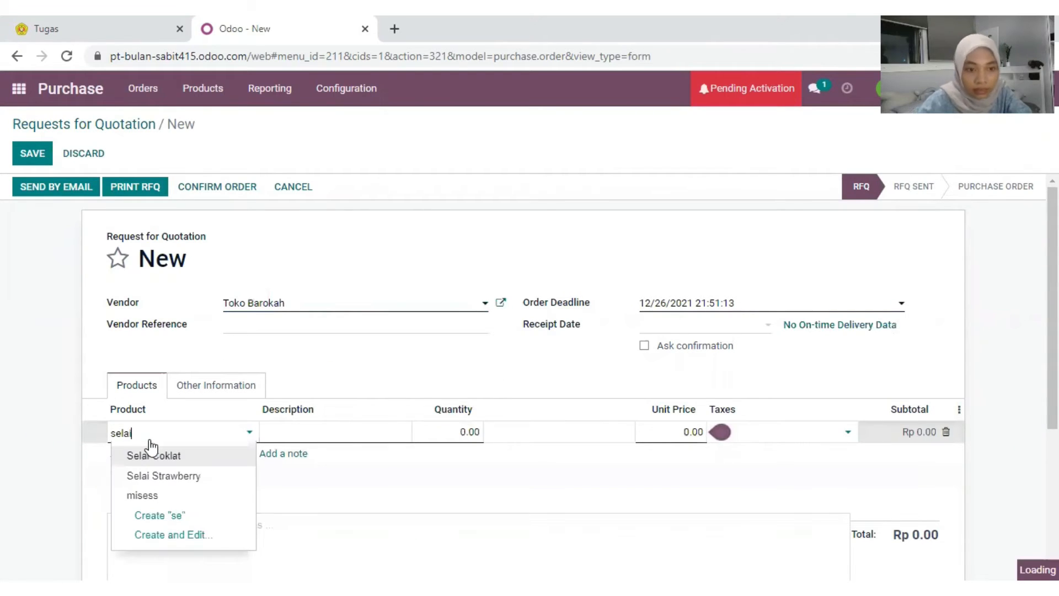
click(152, 451)
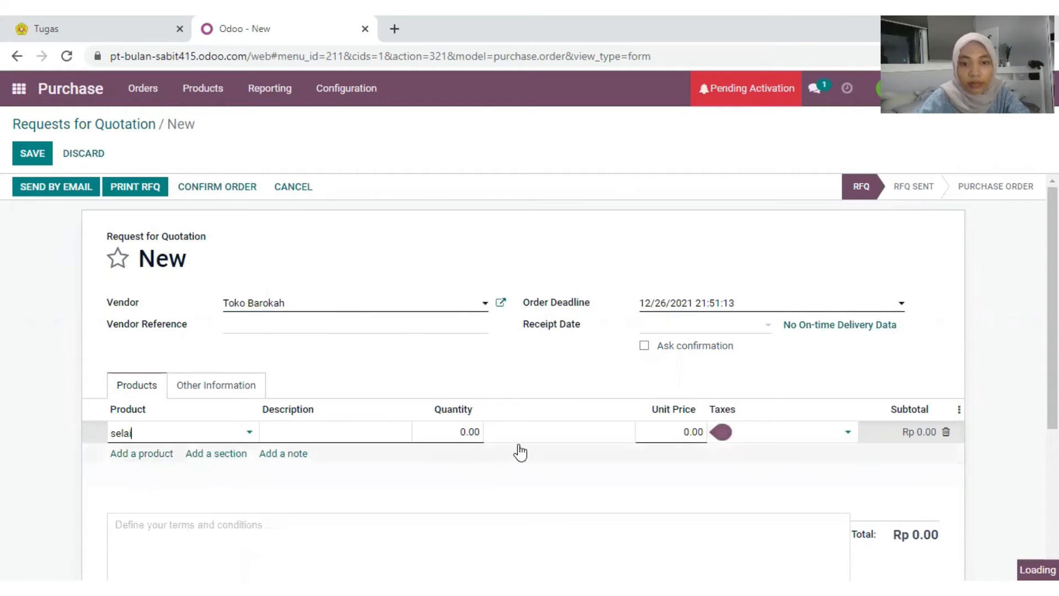
click(470, 431)
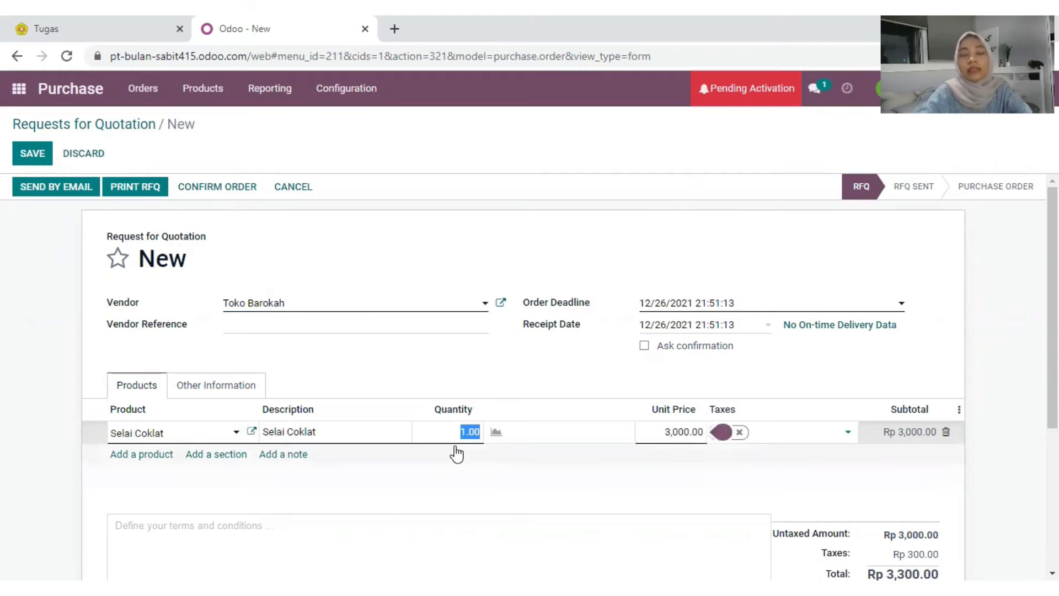
text(5)
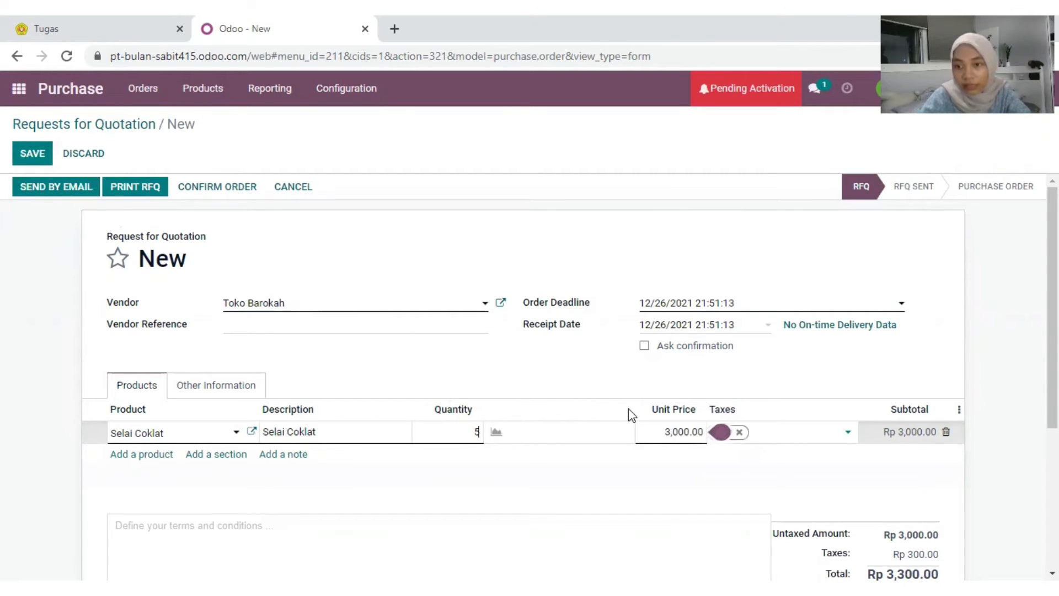
mouse_move(677, 431)
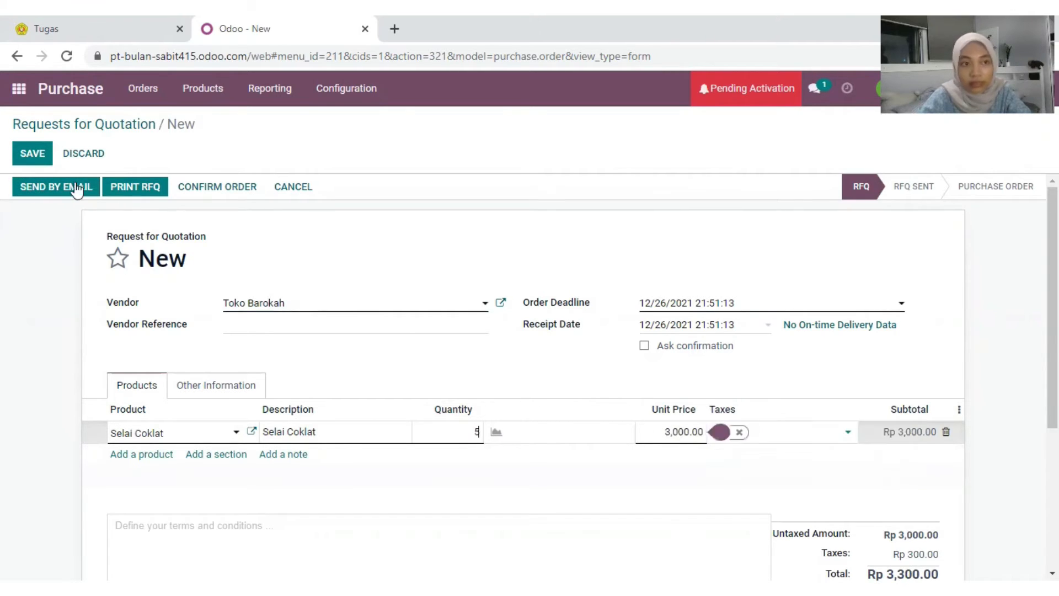
Step: Record Toko Barokah's e-mail address and e-mail RFQ P00003 (Rp 16,500.00) to them
click(46, 188)
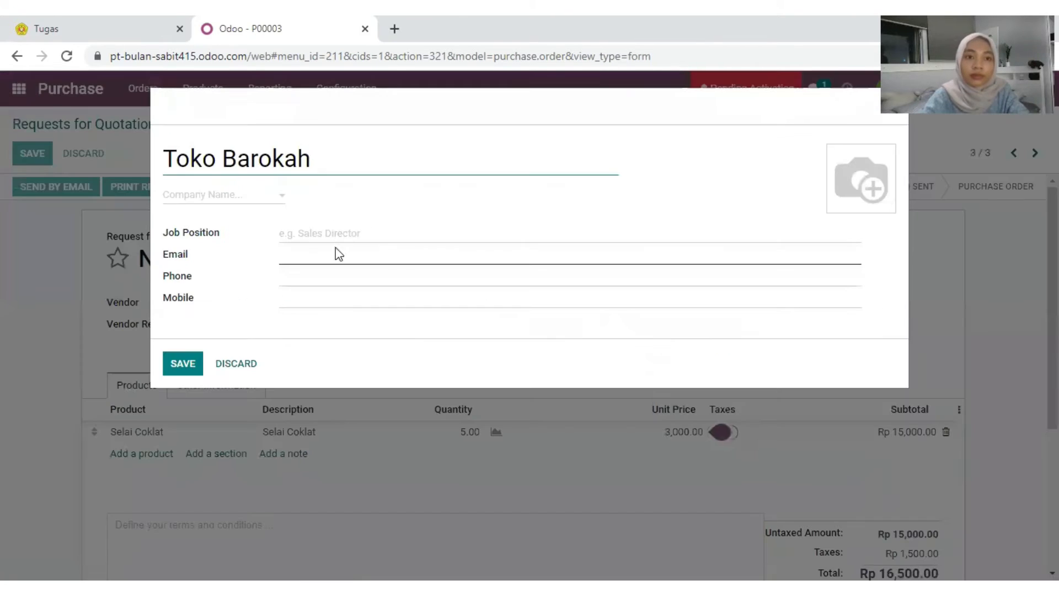
click(346, 255)
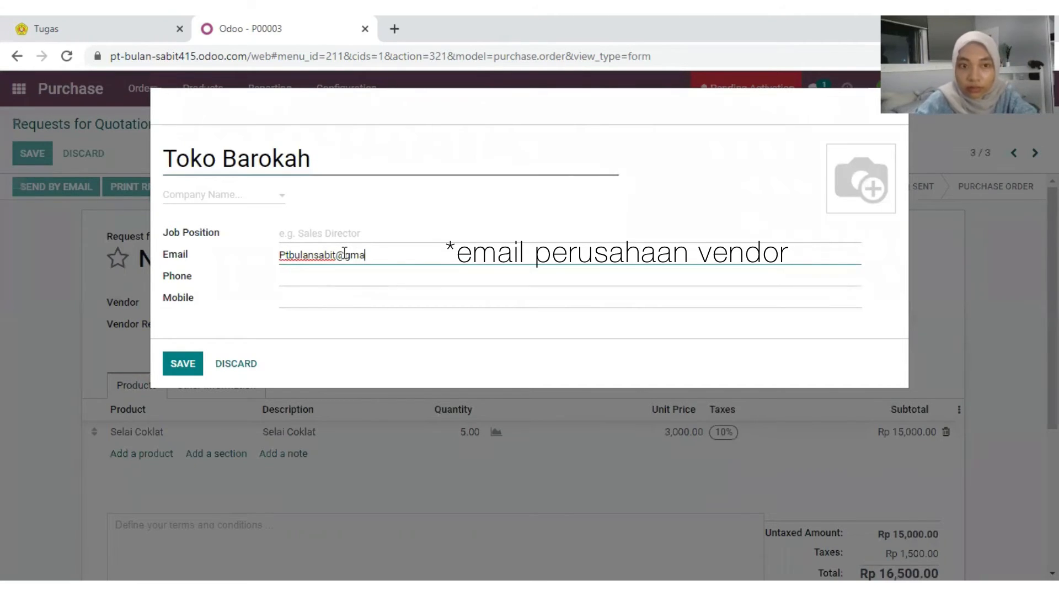
text(il)
text(,com)
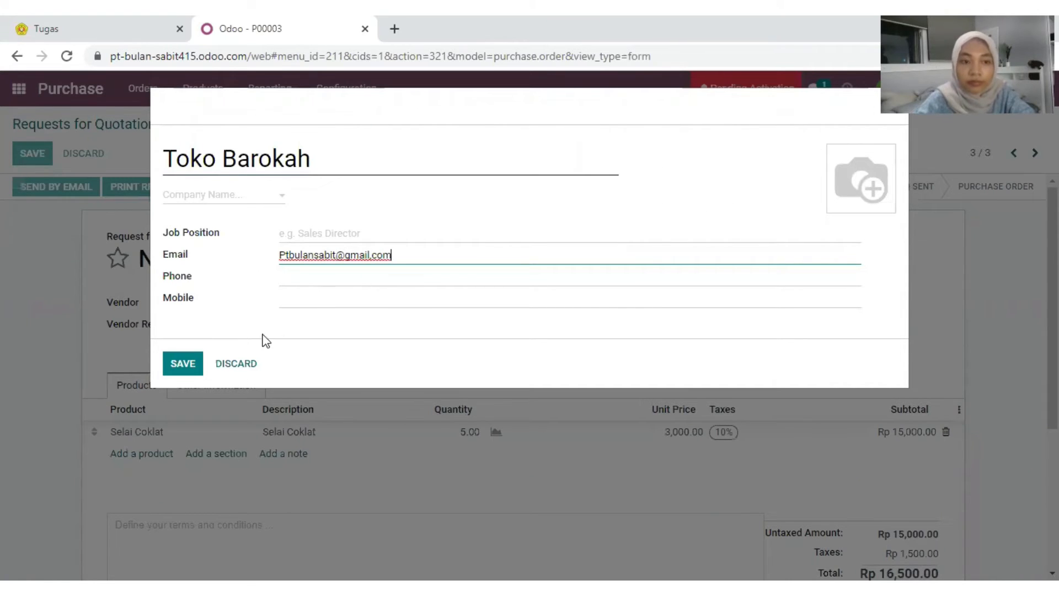
click(182, 365)
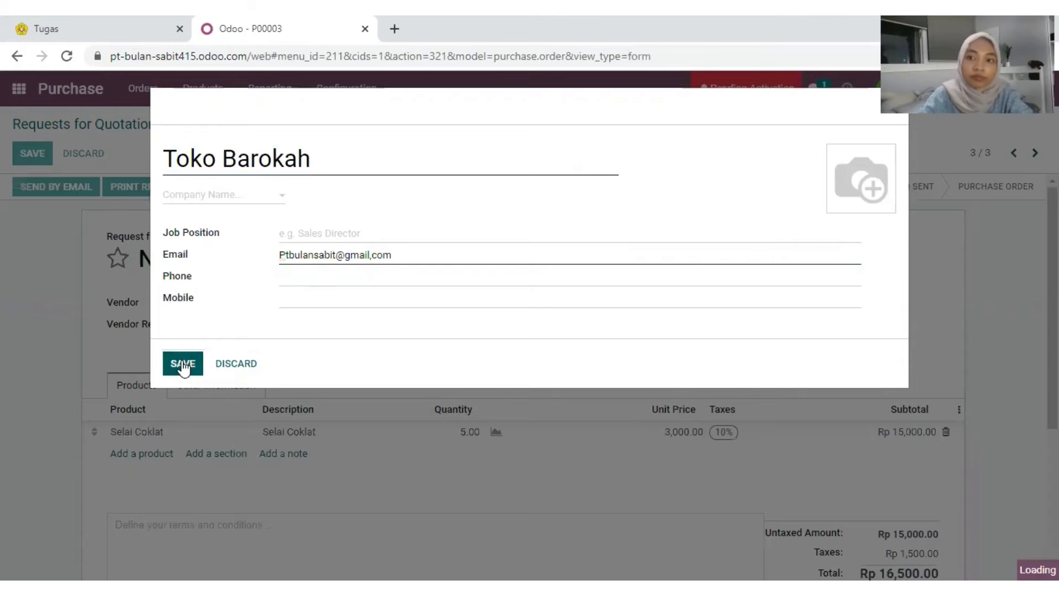
click(183, 461)
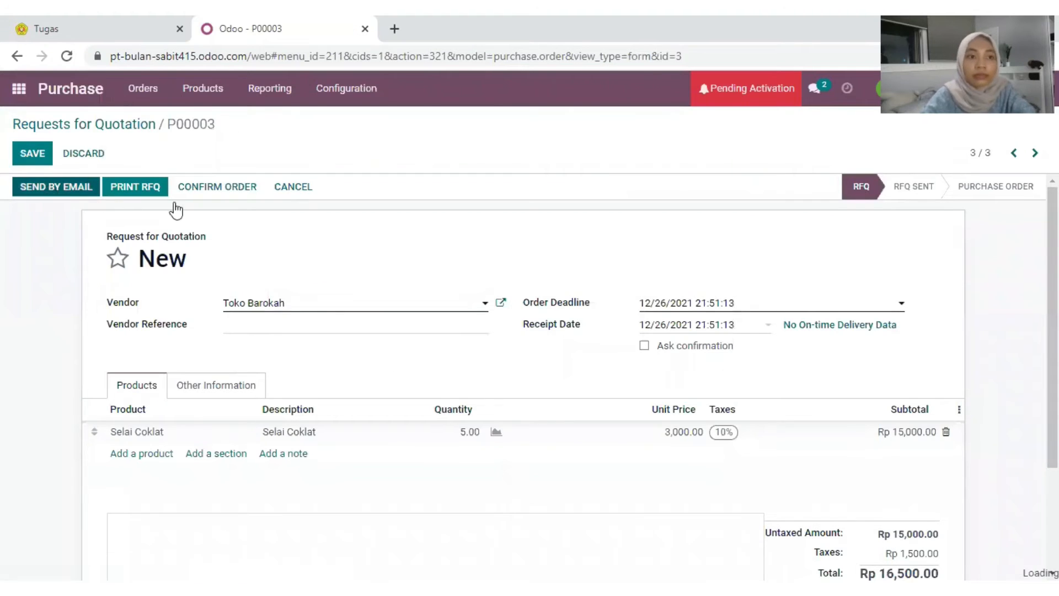
Step: Confirm P00003 and validate receipt WH/IN/00002 of 5 Selai Coklat as an immediate transfer
click(65, 191)
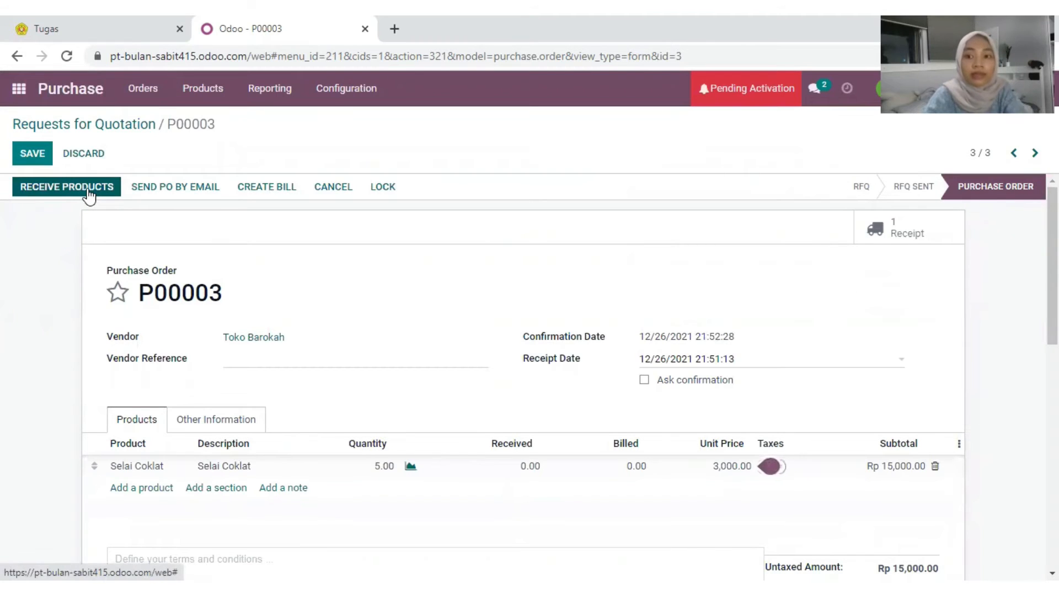
click(88, 189)
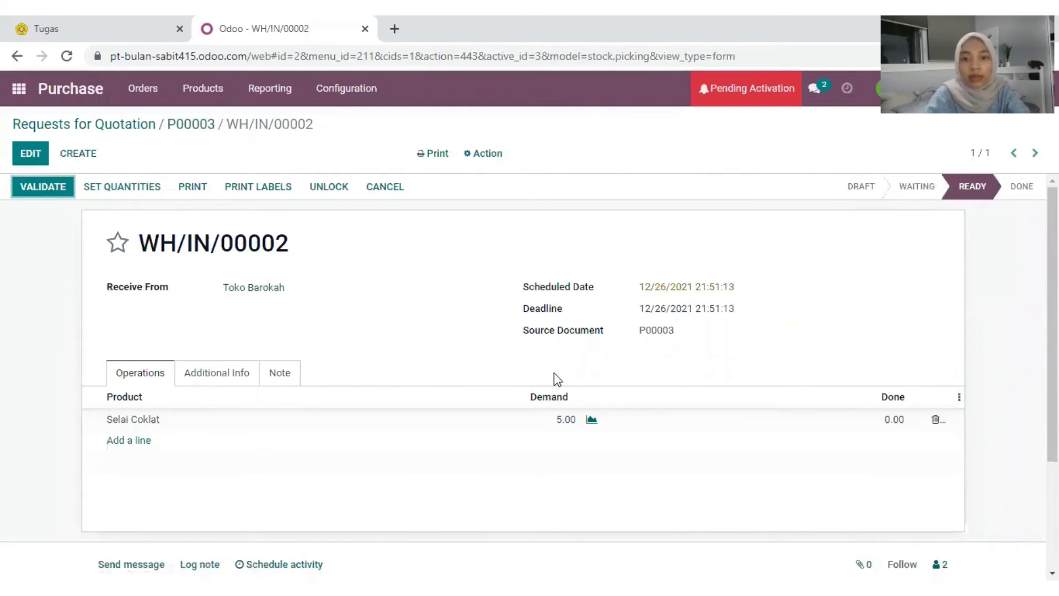
click(33, 194)
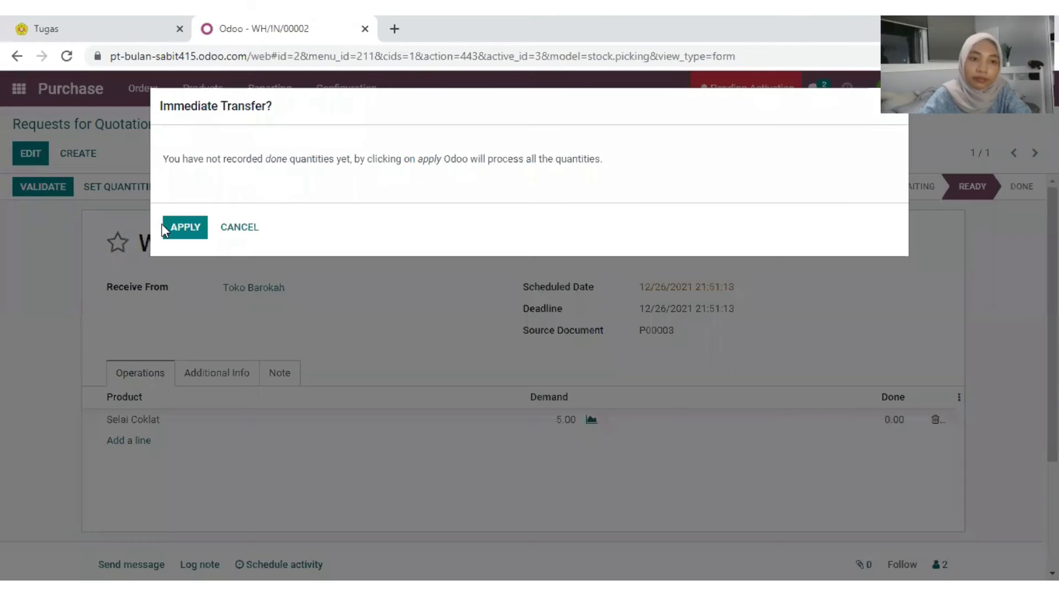
click(177, 233)
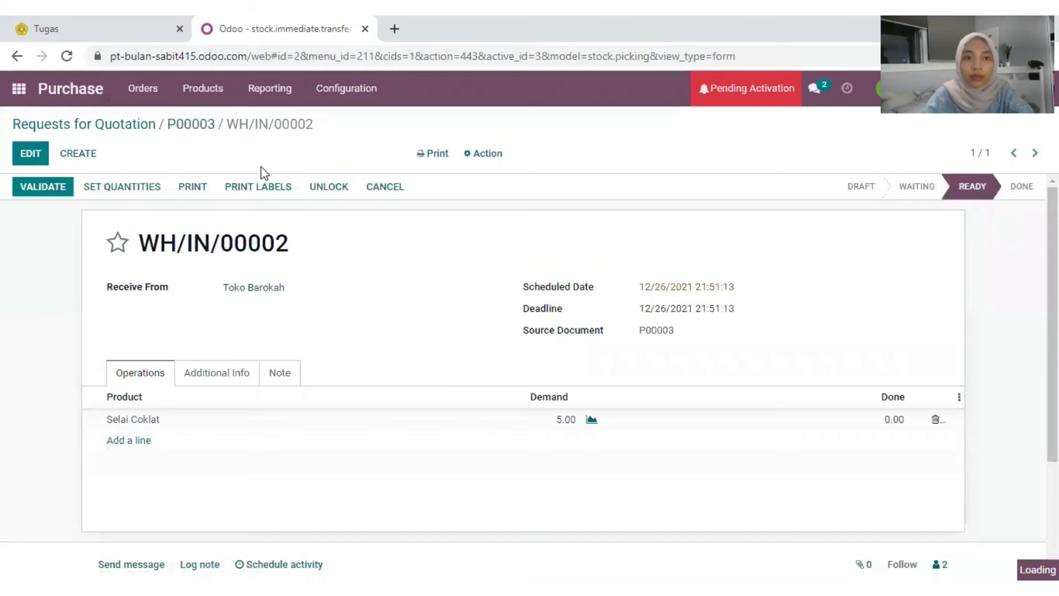
Step: Review the products list, then go to the Manufacturing app
click(201, 92)
click(217, 121)
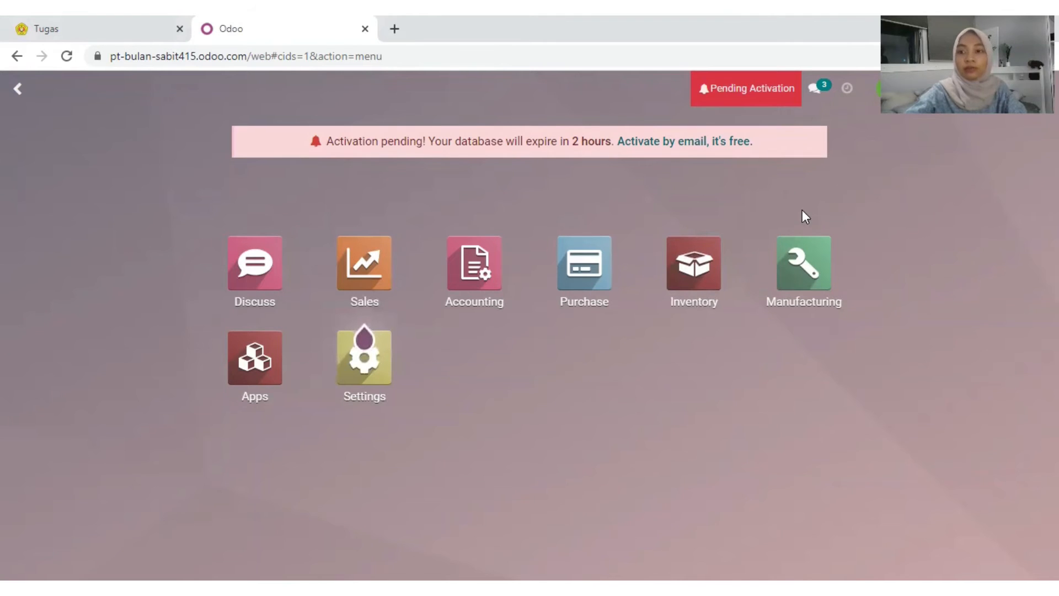
click(808, 272)
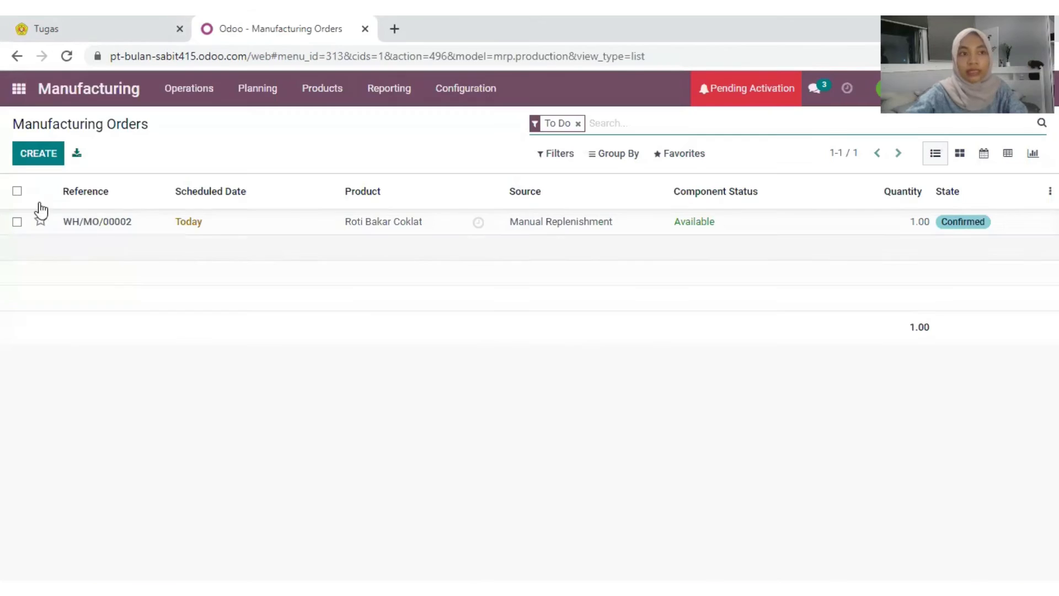
Step: Create a manufacturing order for 3 Roti Bakar Coklat
click(32, 157)
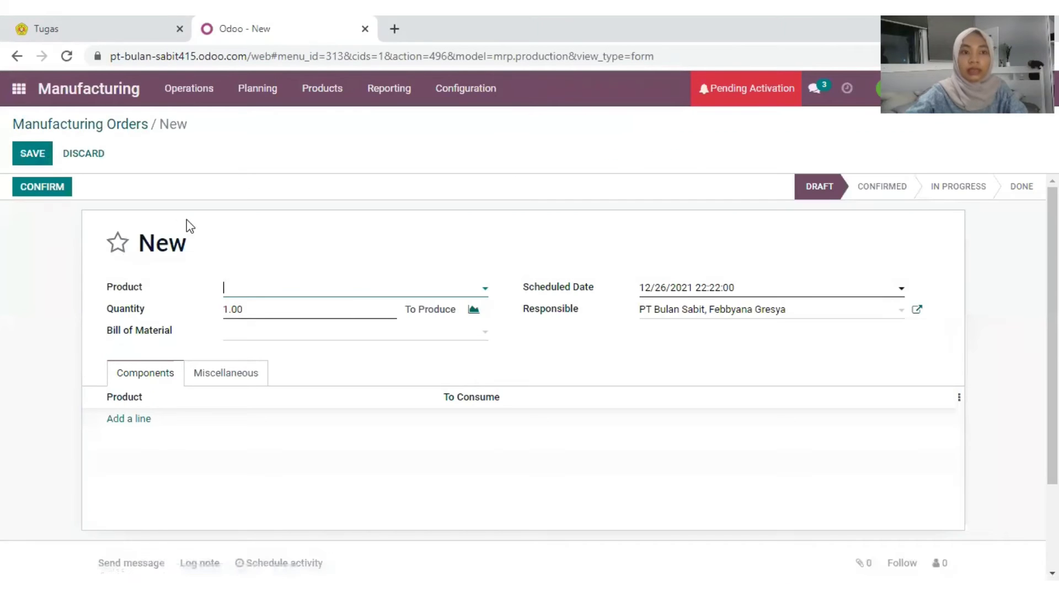
click(246, 288)
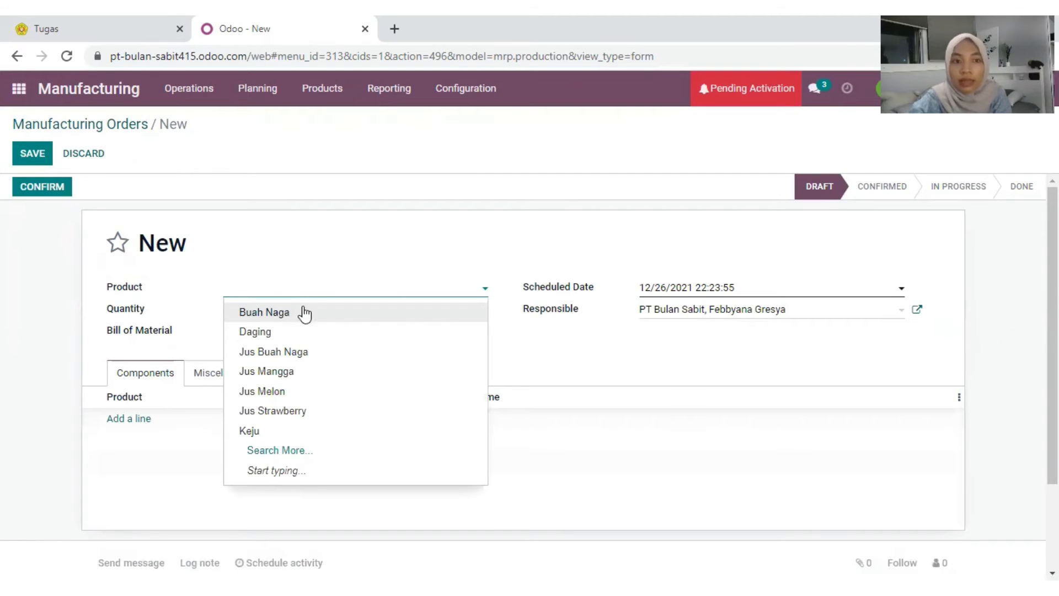
text(roti)
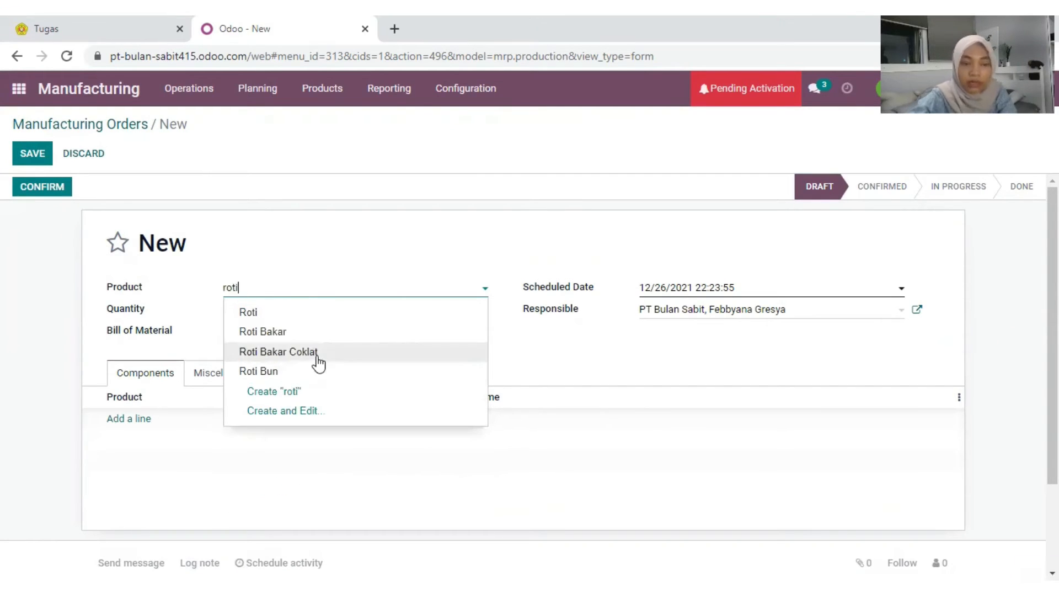
click(318, 352)
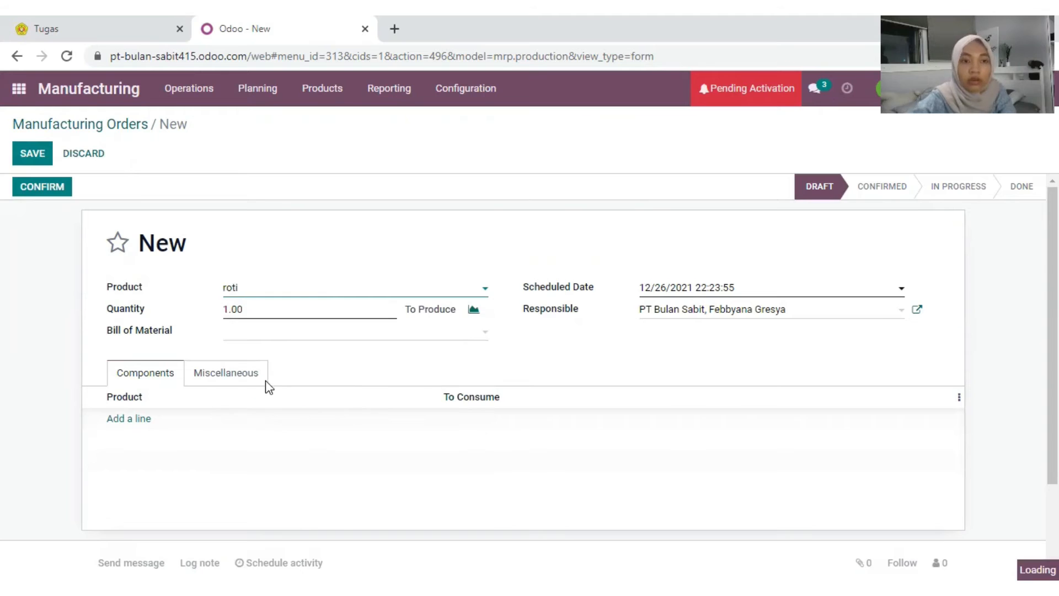
click(272, 306)
drag(281, 310, 225, 317)
text(3)
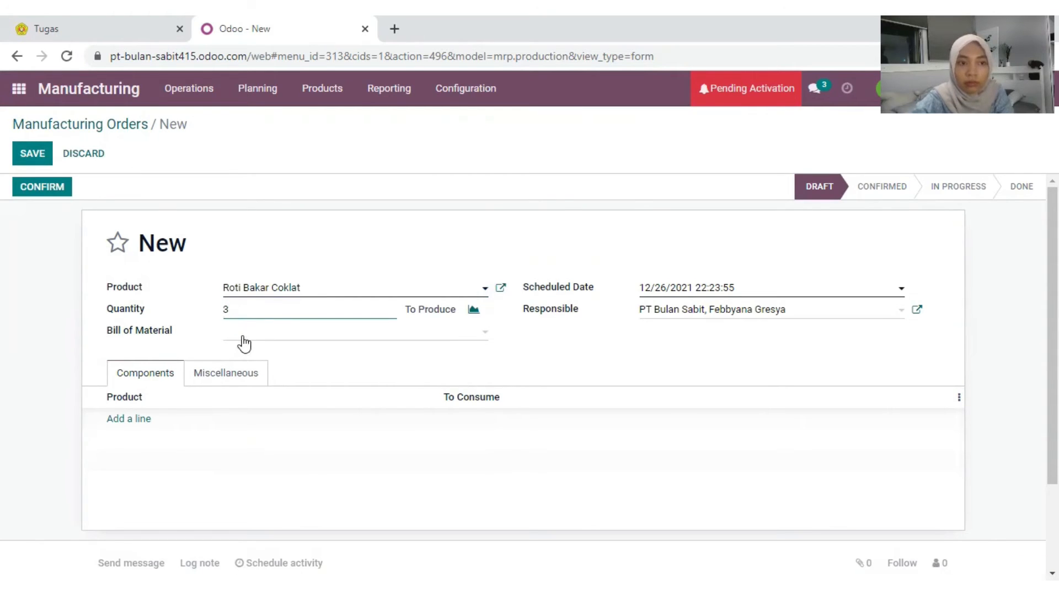
Step: Add components Roti (3) and Selai Coklat (2), then confirm the order
click(143, 422)
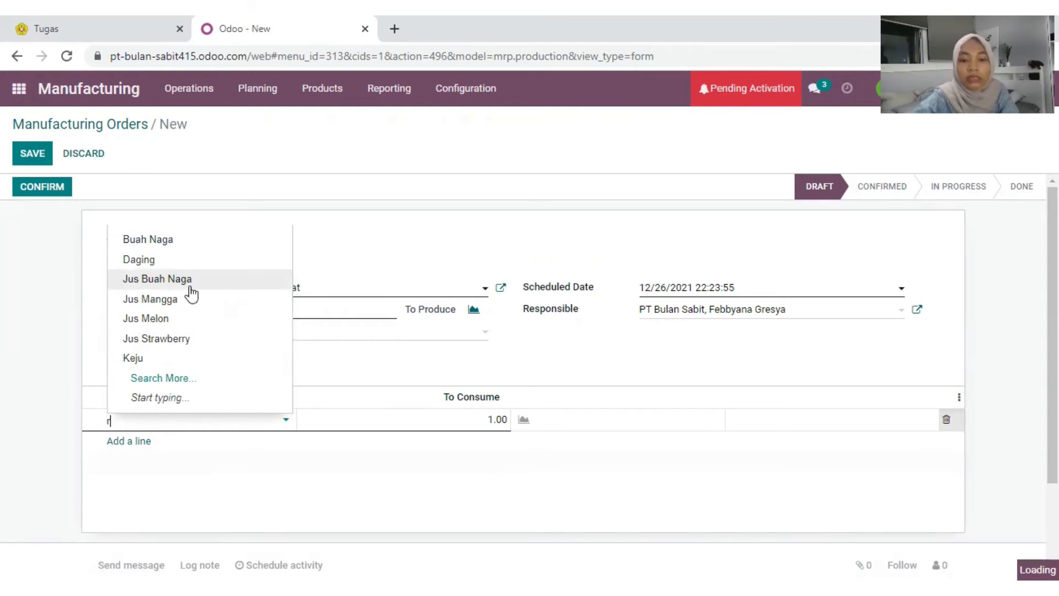
text(oti)
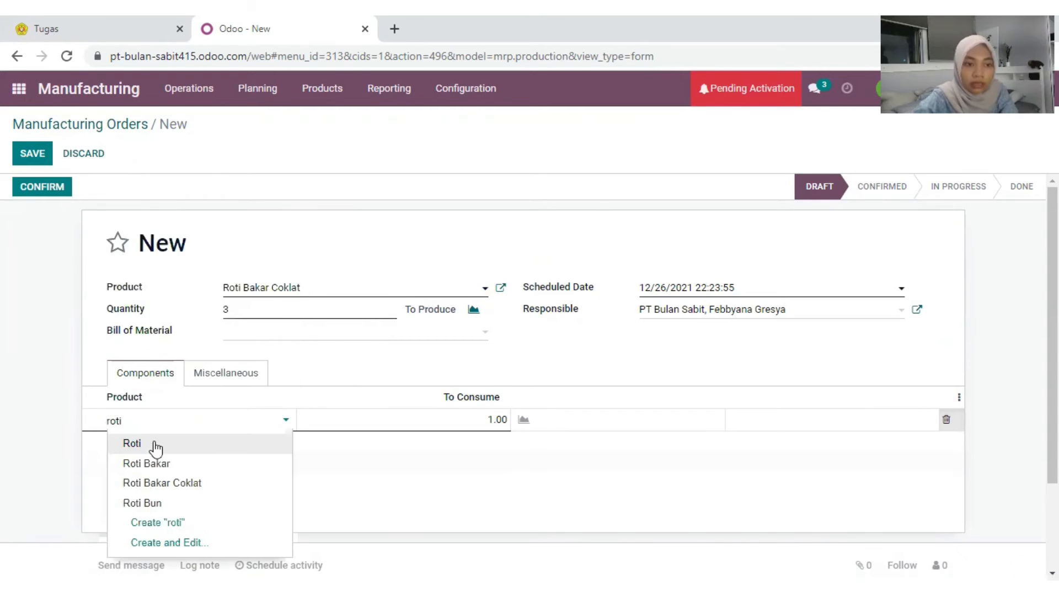
click(138, 444)
click(134, 441)
text(selai)
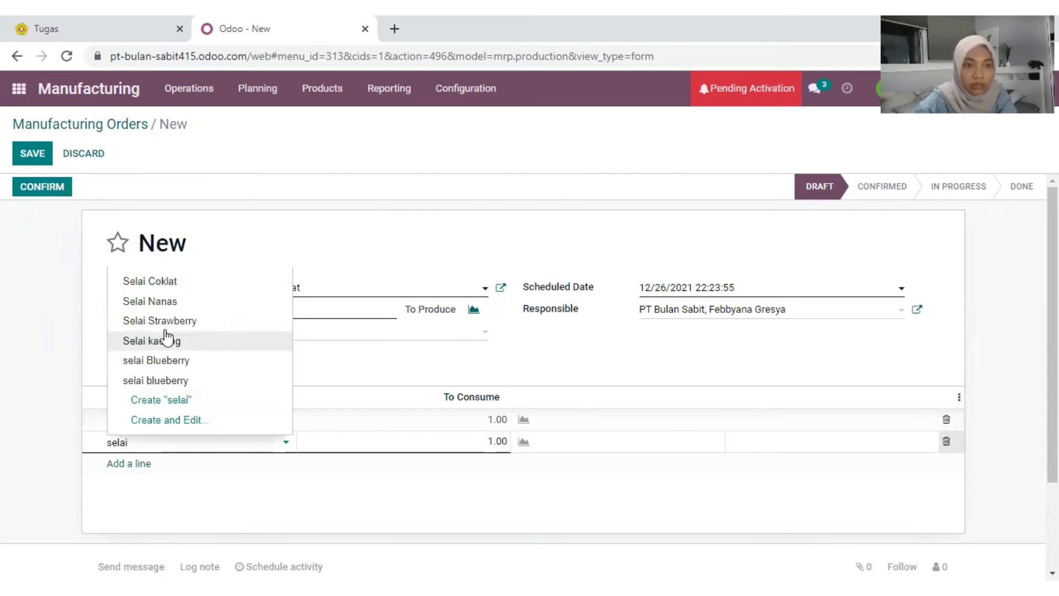
click(174, 281)
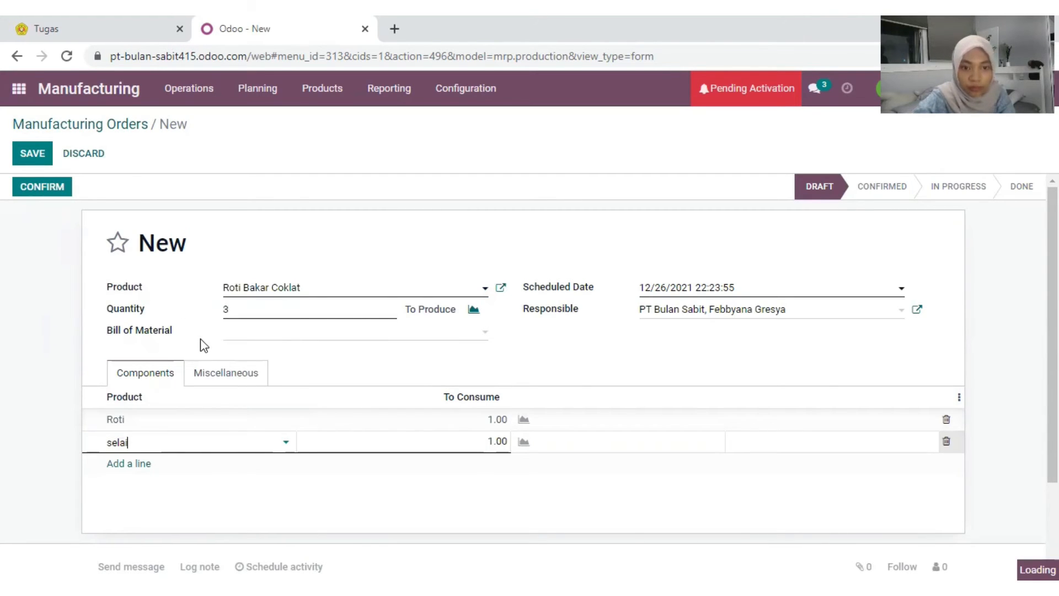
click(496, 420)
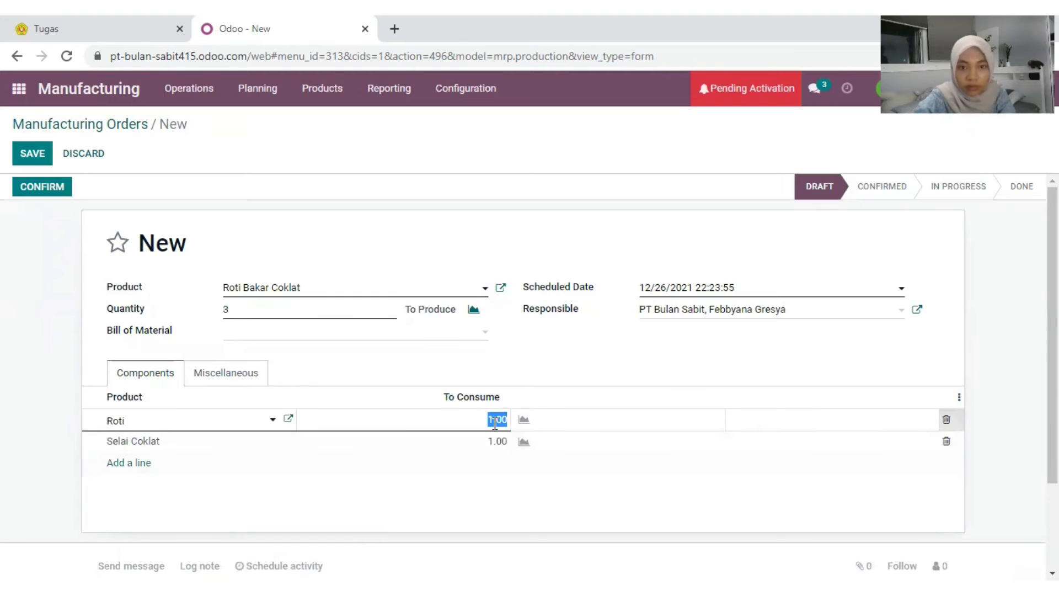
text(3)
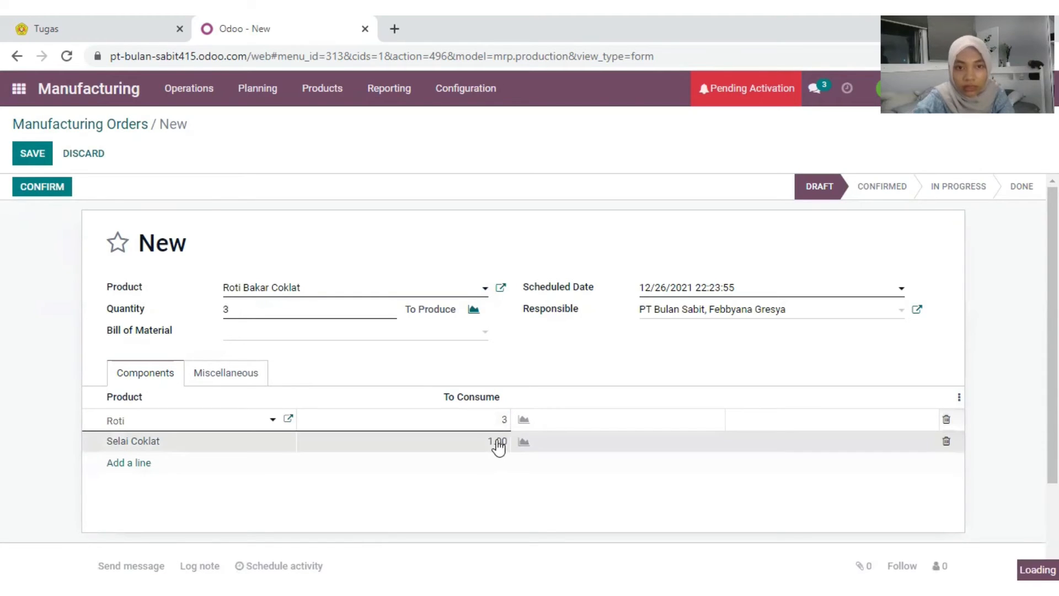
click(497, 446)
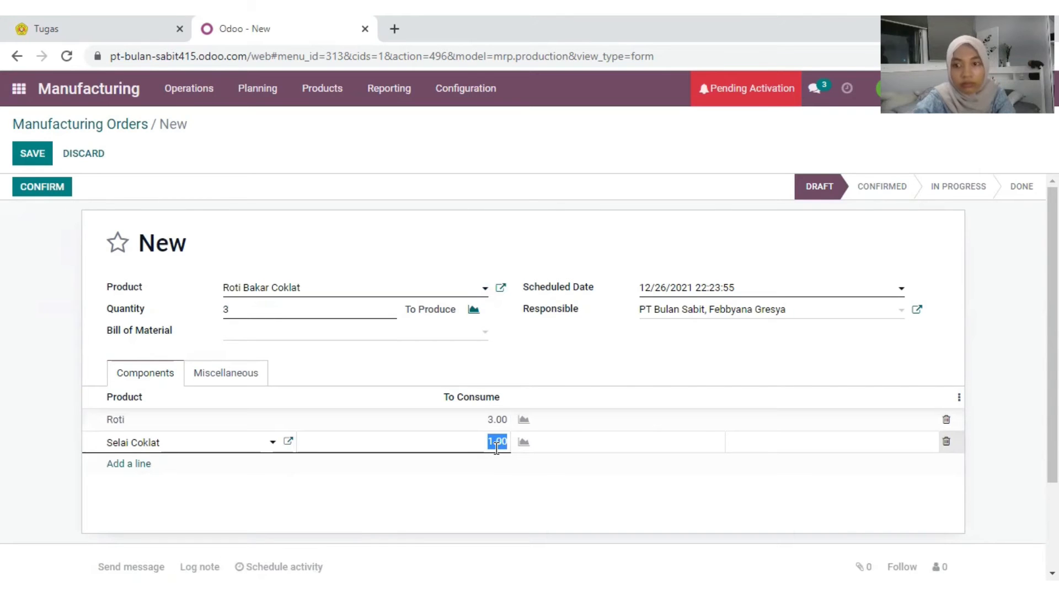
text(2)
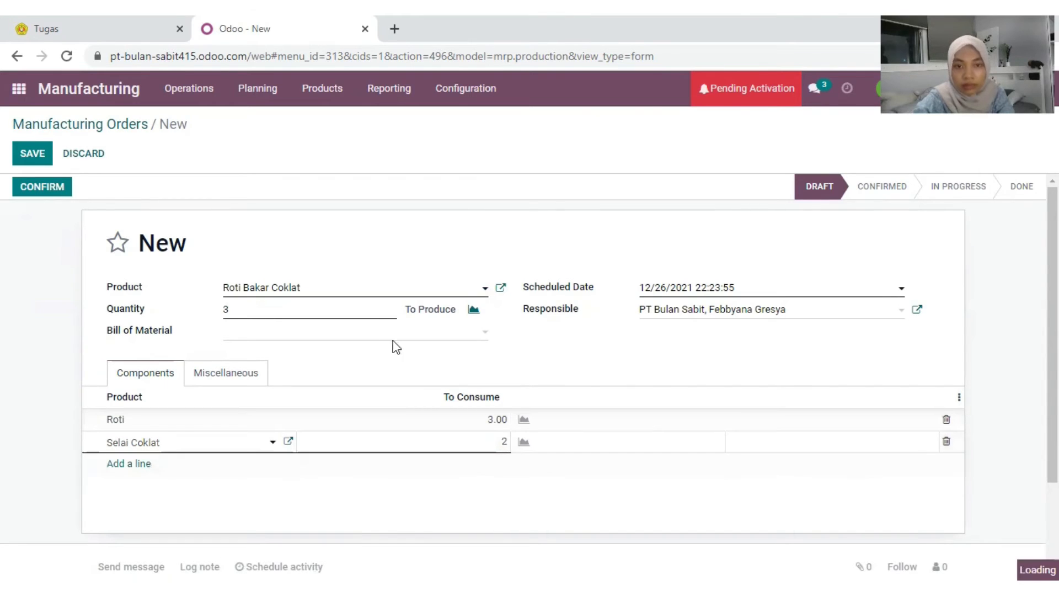
click(32, 187)
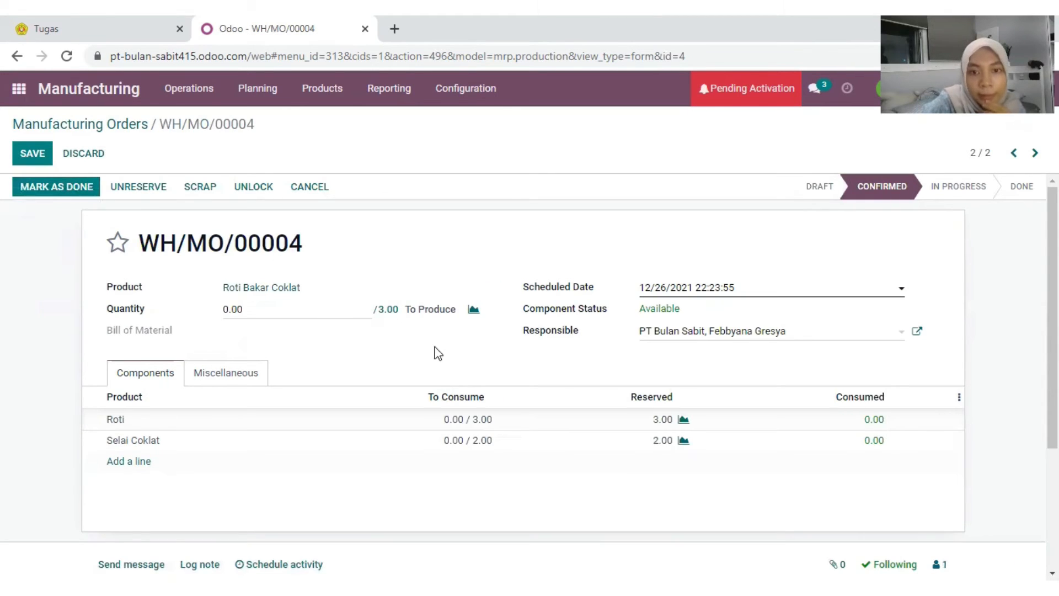
Step: Mark WH/MO/00004 done, producing 3.00 Roti Bakar Coklat from 3.00 Roti and 2.00 Selai Coklat
scroll(496, 331, down, 3)
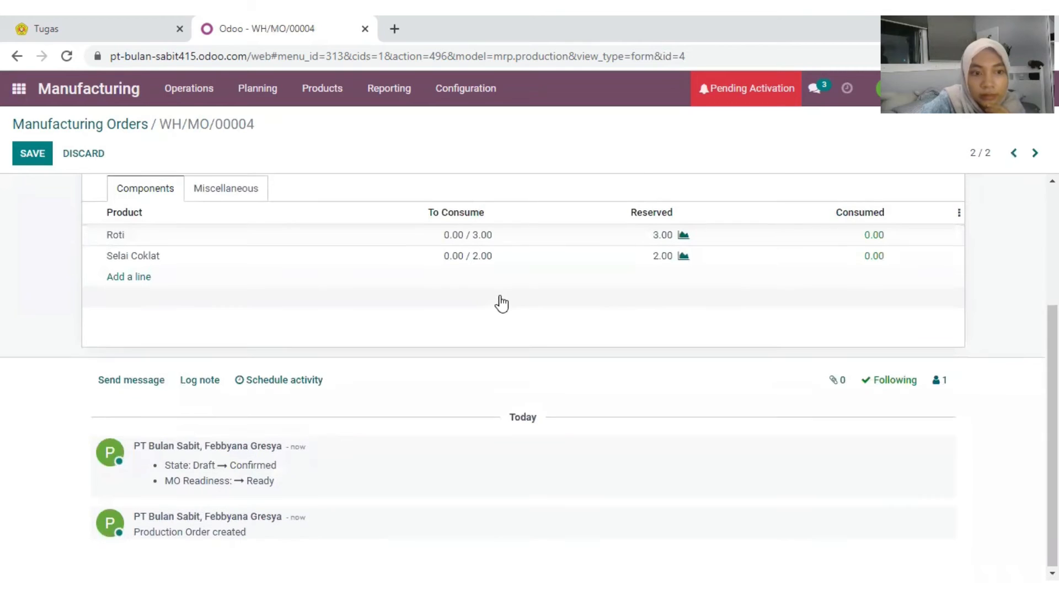
scroll(502, 303, up, 3)
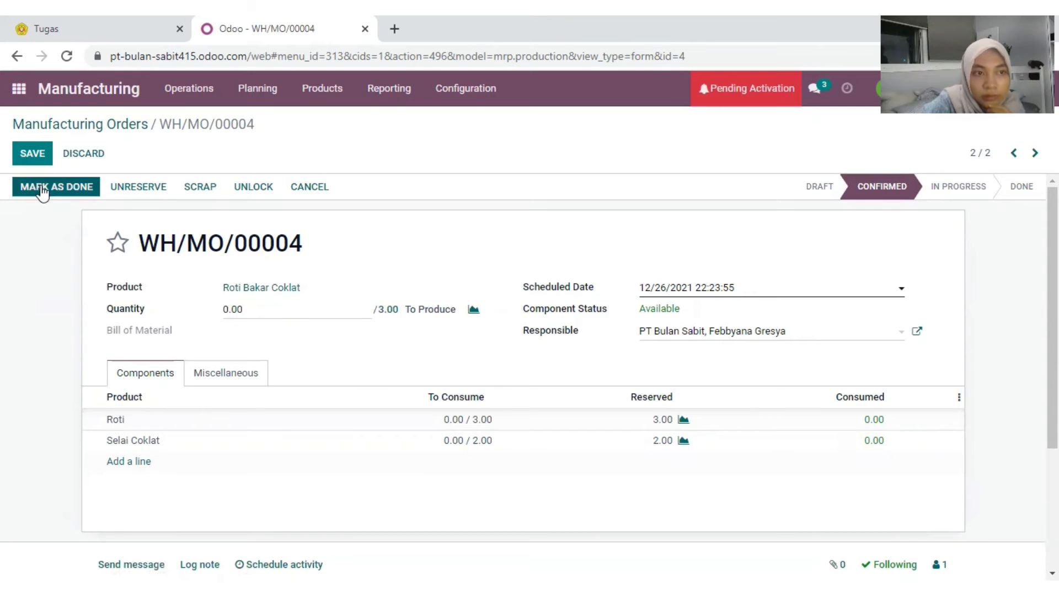
click(70, 193)
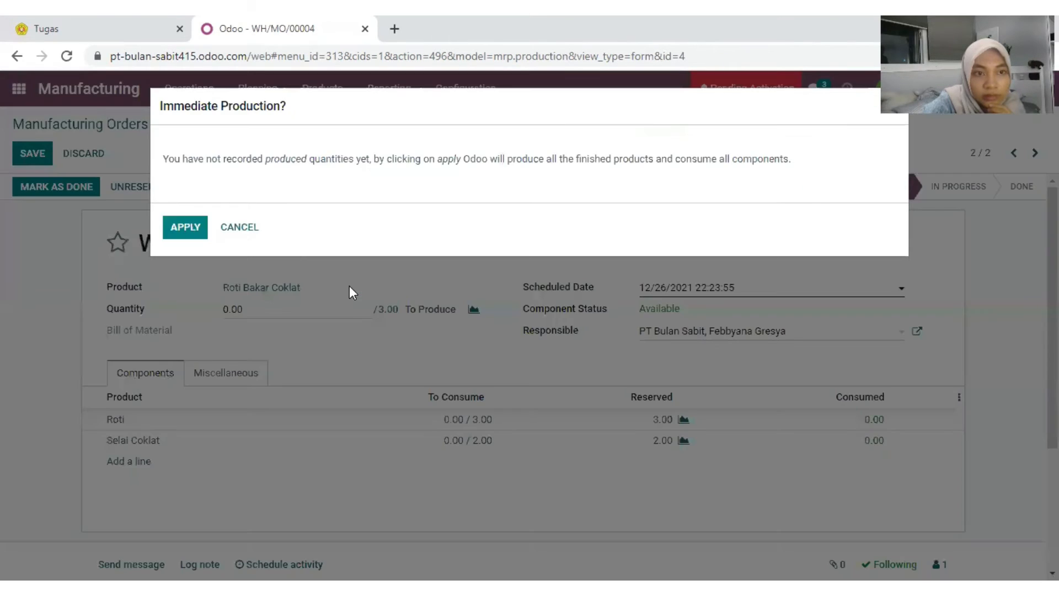
key(Escape)
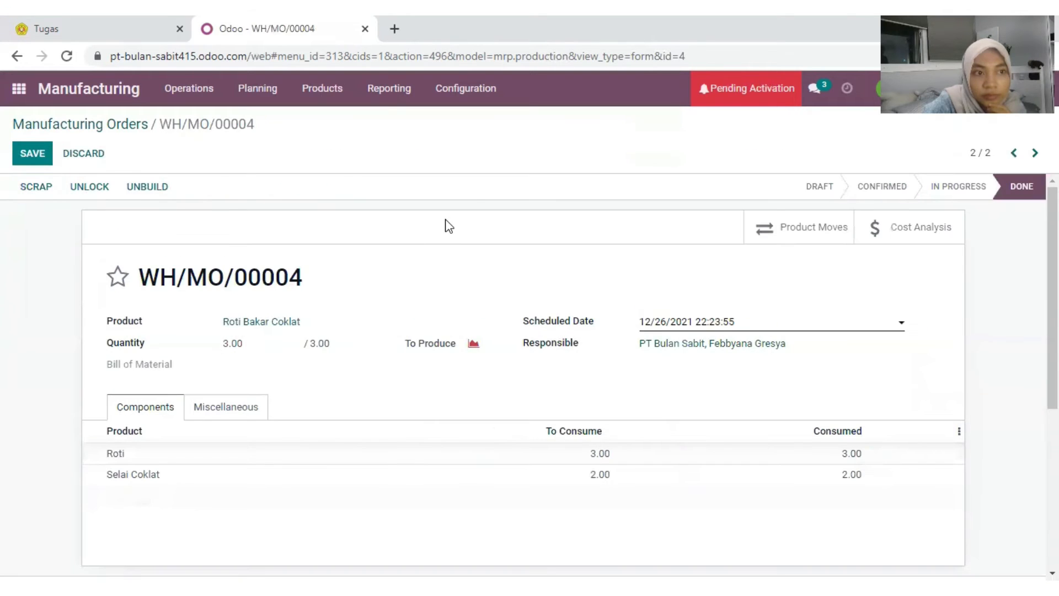
triple_click(1006, 187)
click(704, 280)
scroll(771, 276, down, 1)
scroll(770, 279, down, 3)
scroll(653, 260, up, 4)
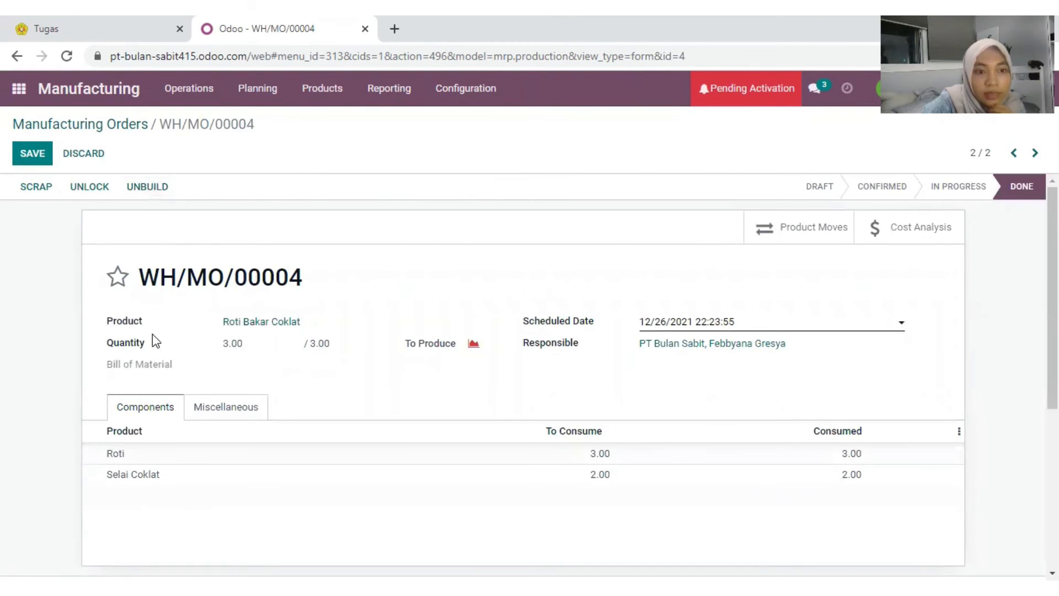
scroll(614, 328, down, 2)
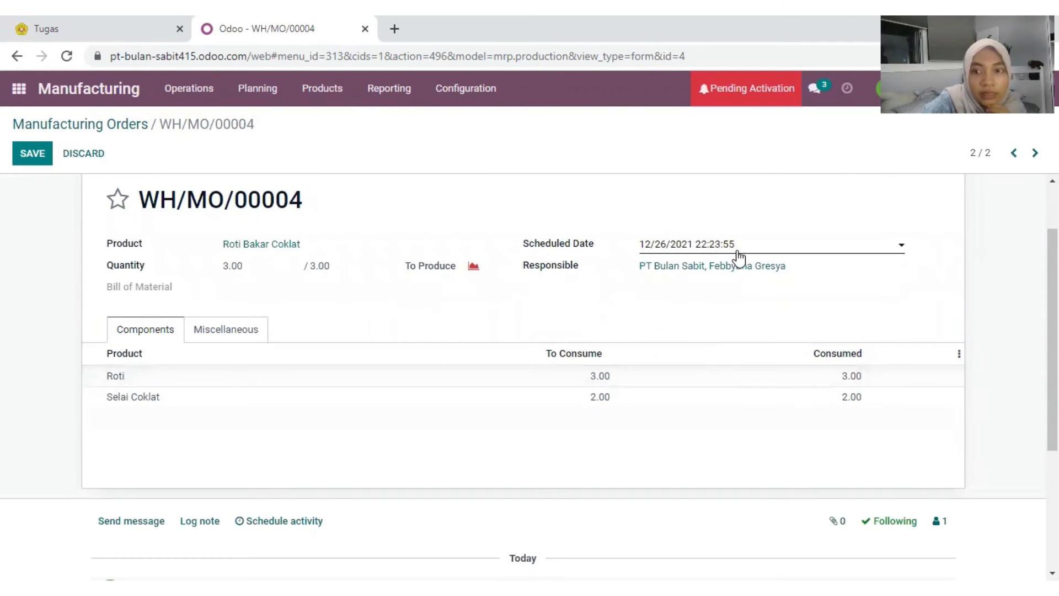
scroll(740, 270, up, 2)
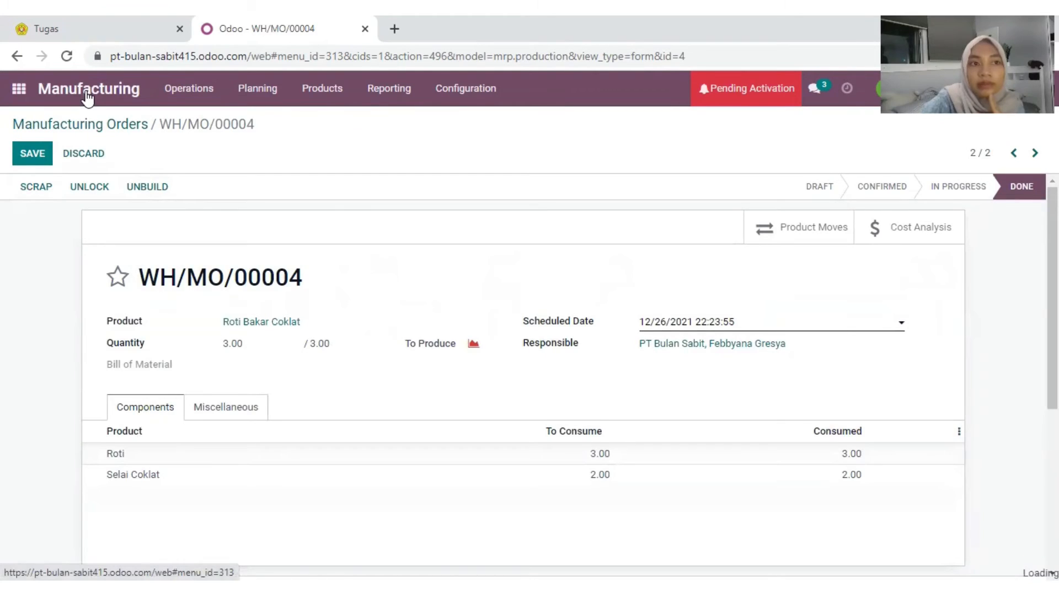
Step: List all four manufacturing orders without the To Do filter, then open the products catalogue
click(80, 123)
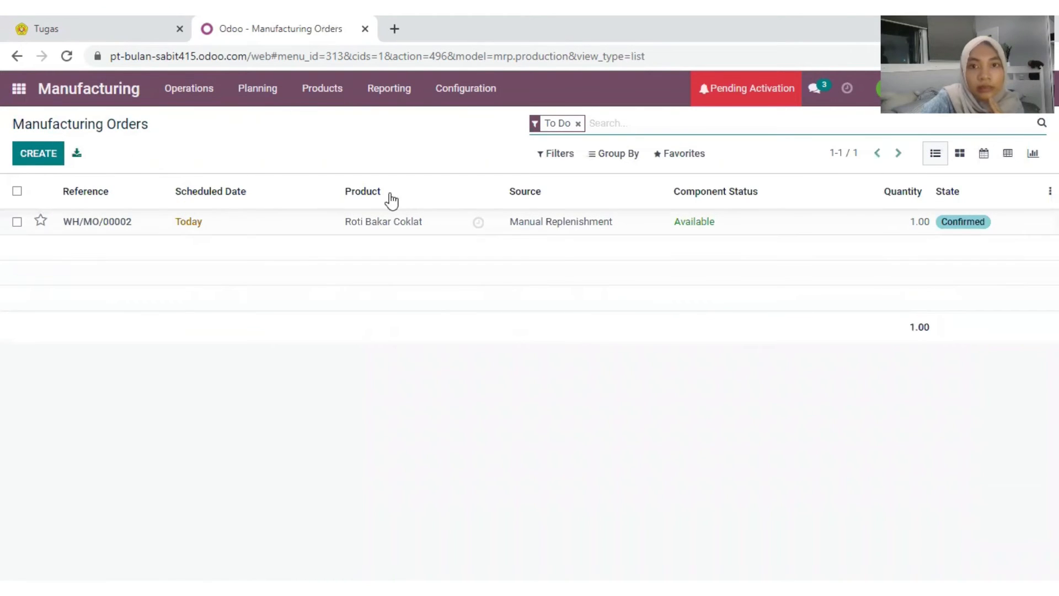
click(578, 123)
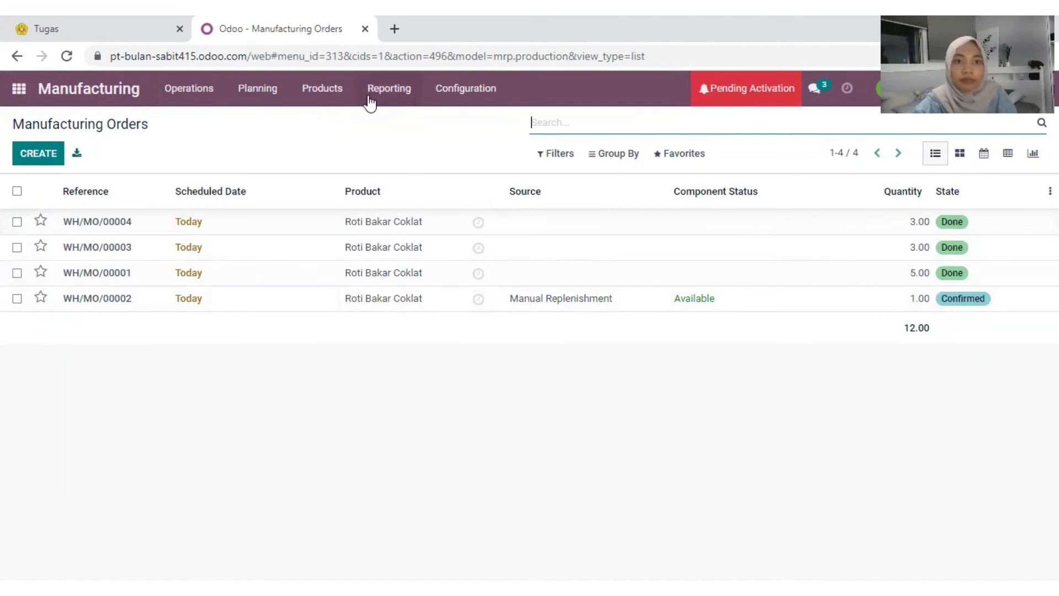
click(341, 90)
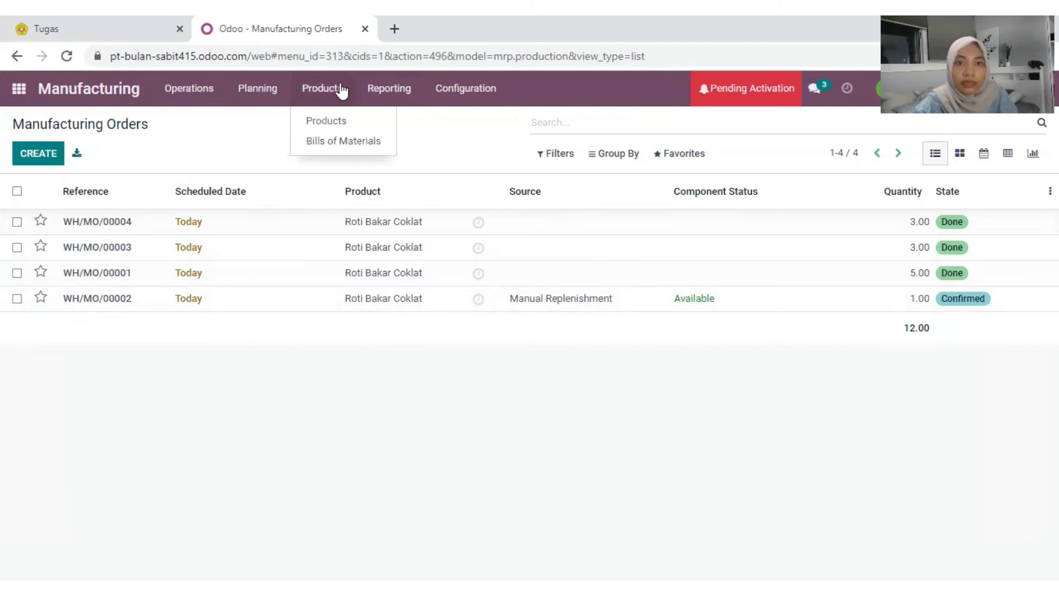
click(355, 130)
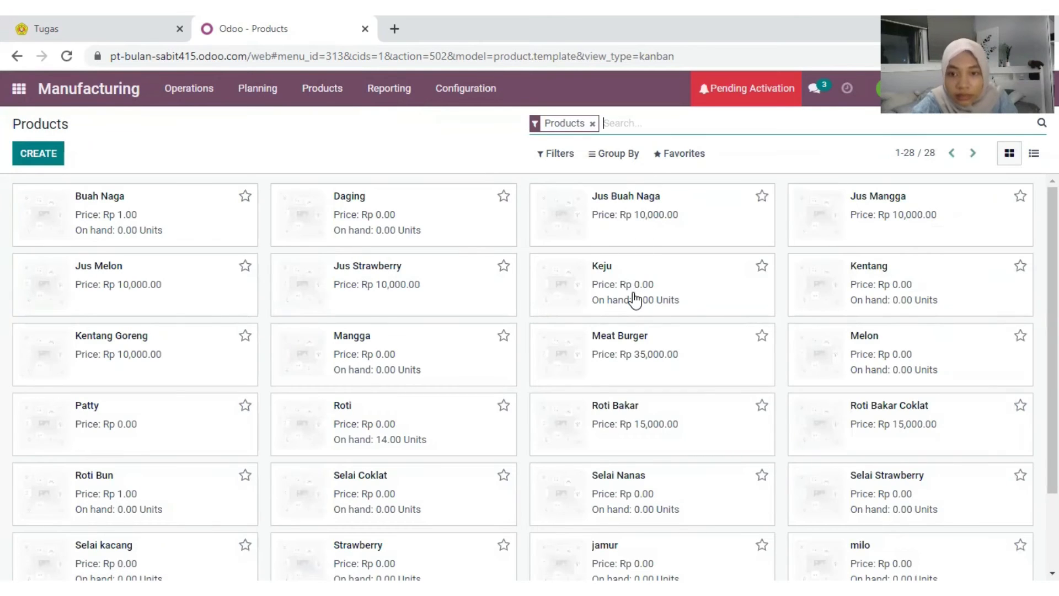
Step: Scroll through the products catalogue to review stock levels
scroll(633, 298, down, 1)
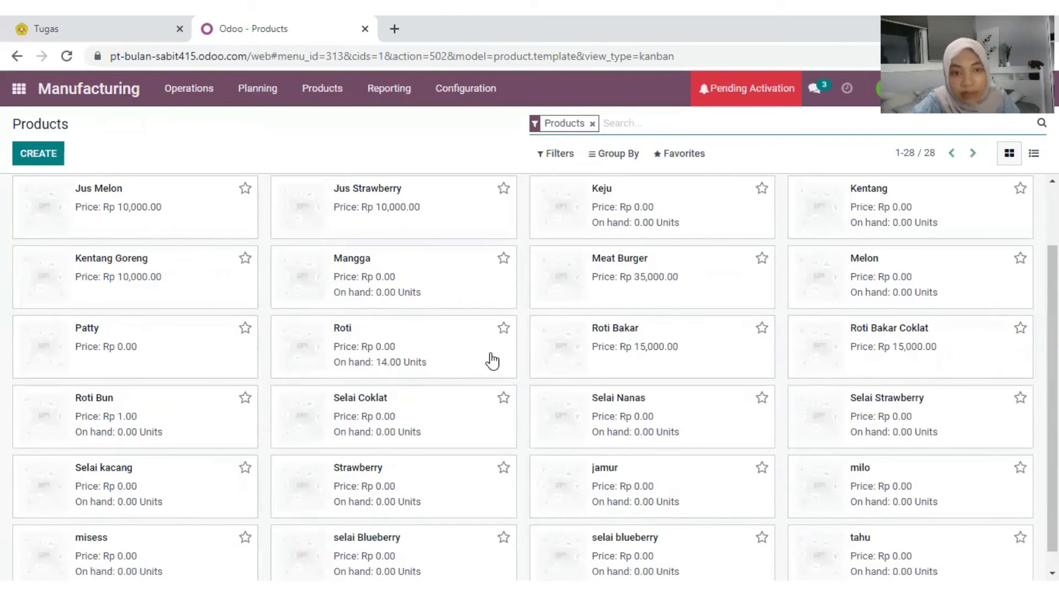
scroll(498, 324, down, 1)
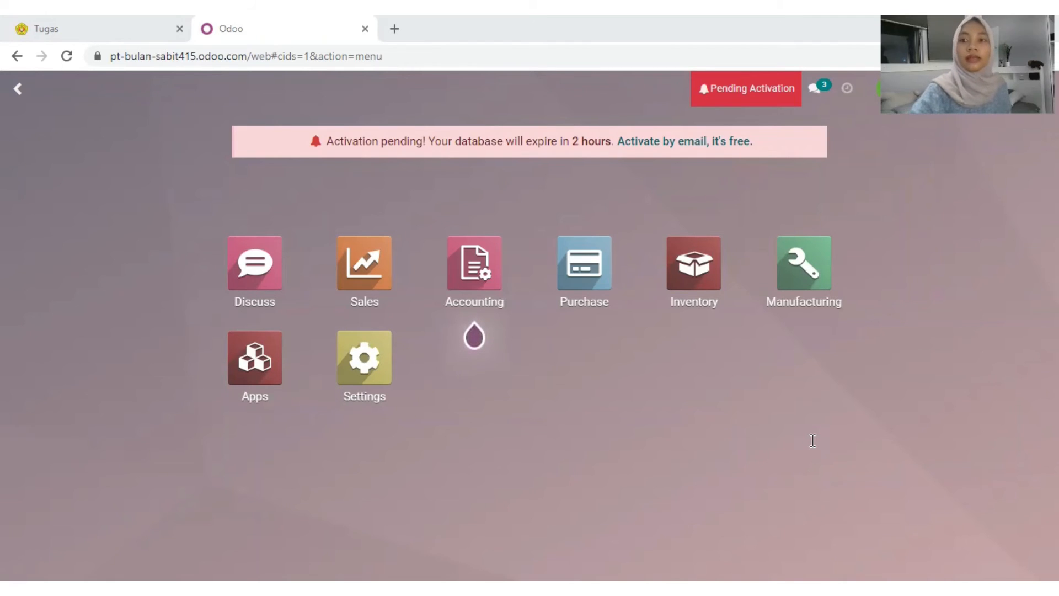
Step: Start a new sales quotation, entering the customer's name before postponing creating them
click(365, 267)
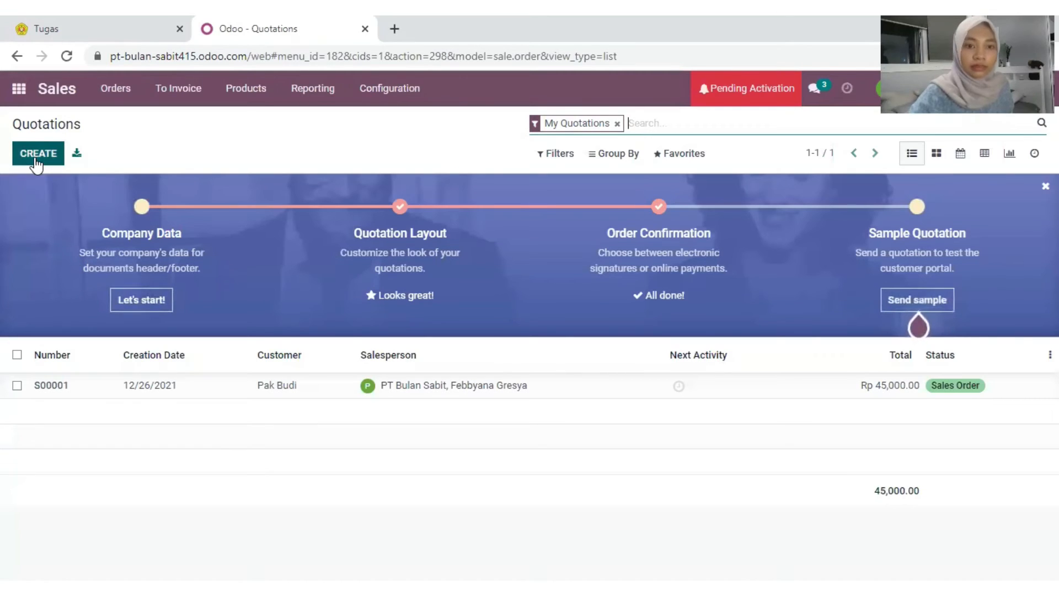
click(36, 160)
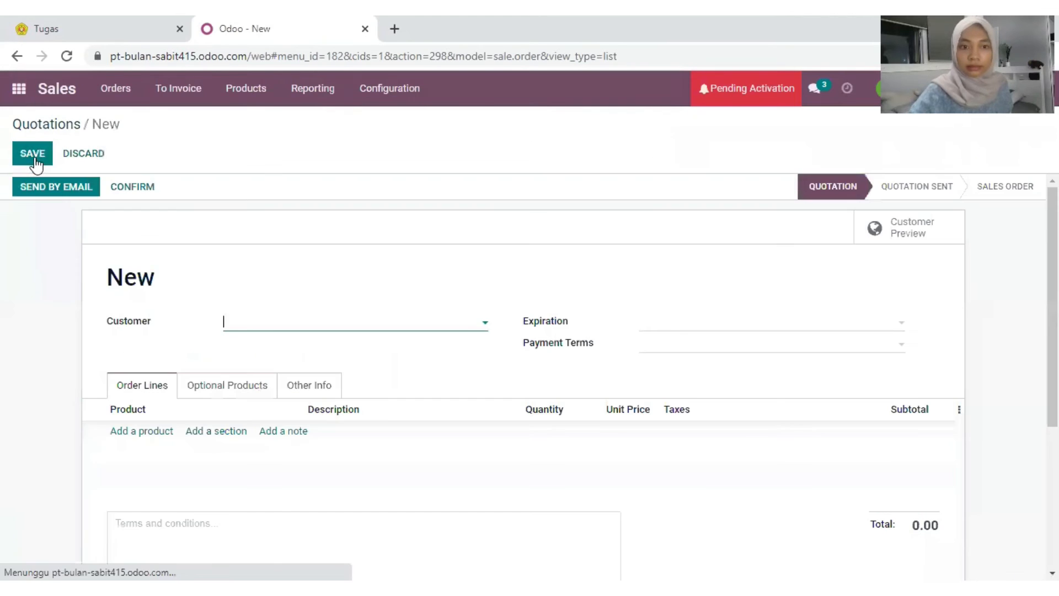
click(272, 321)
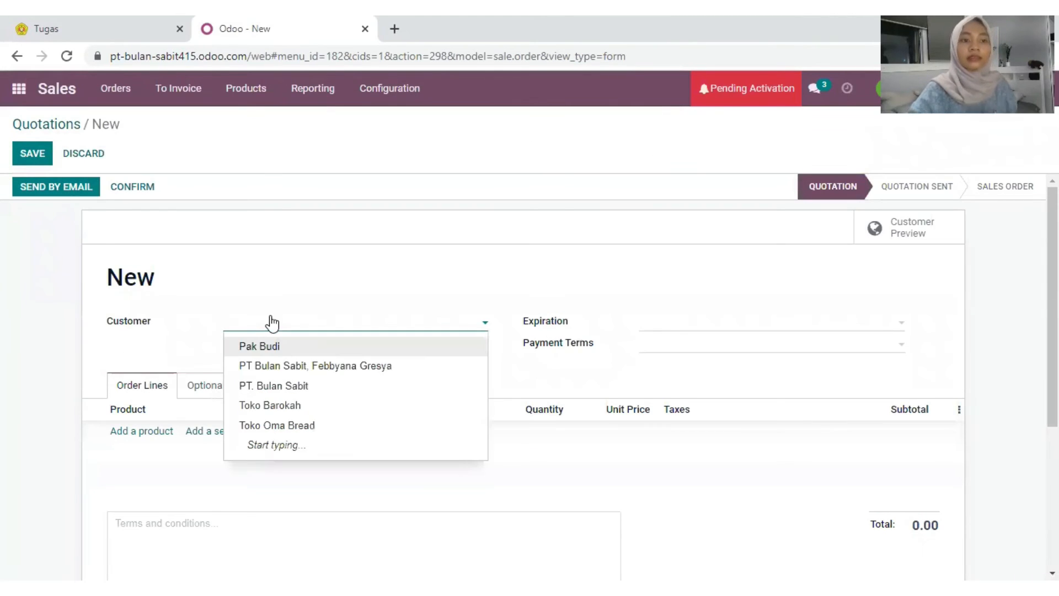
text(Pa)
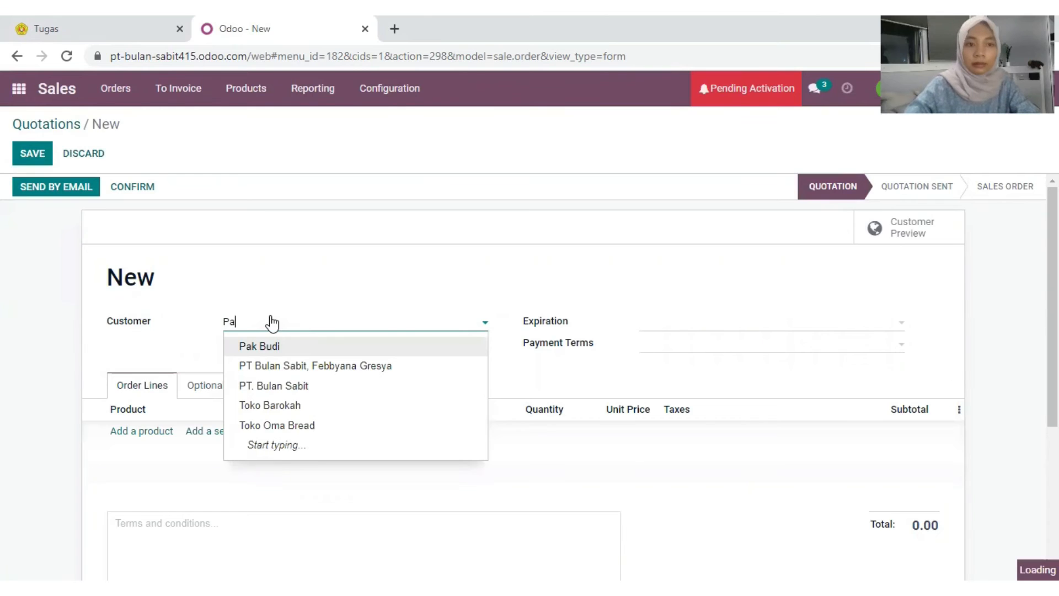
text(k Beni)
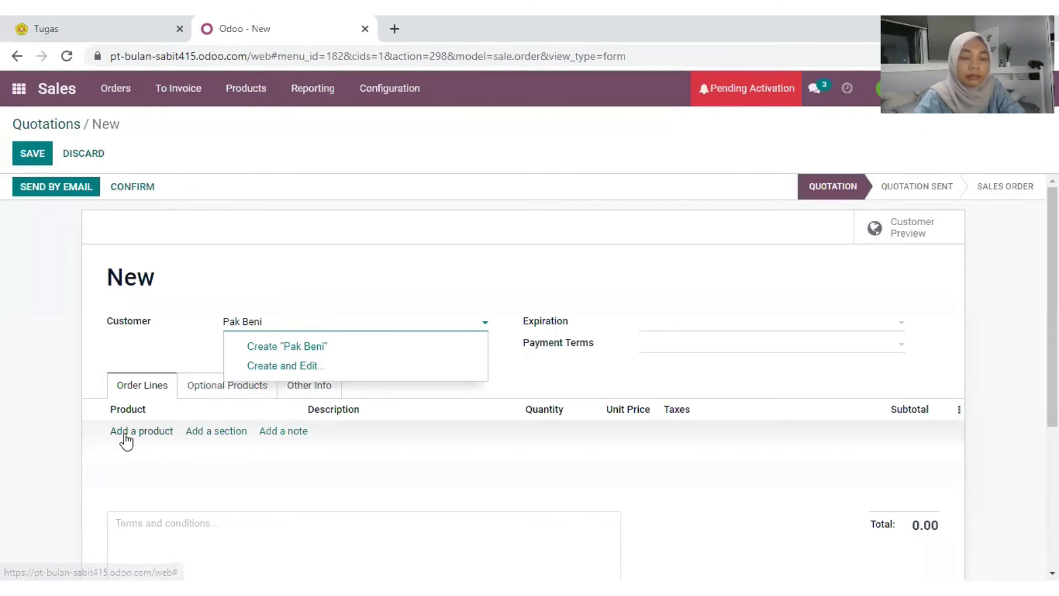
click(125, 432)
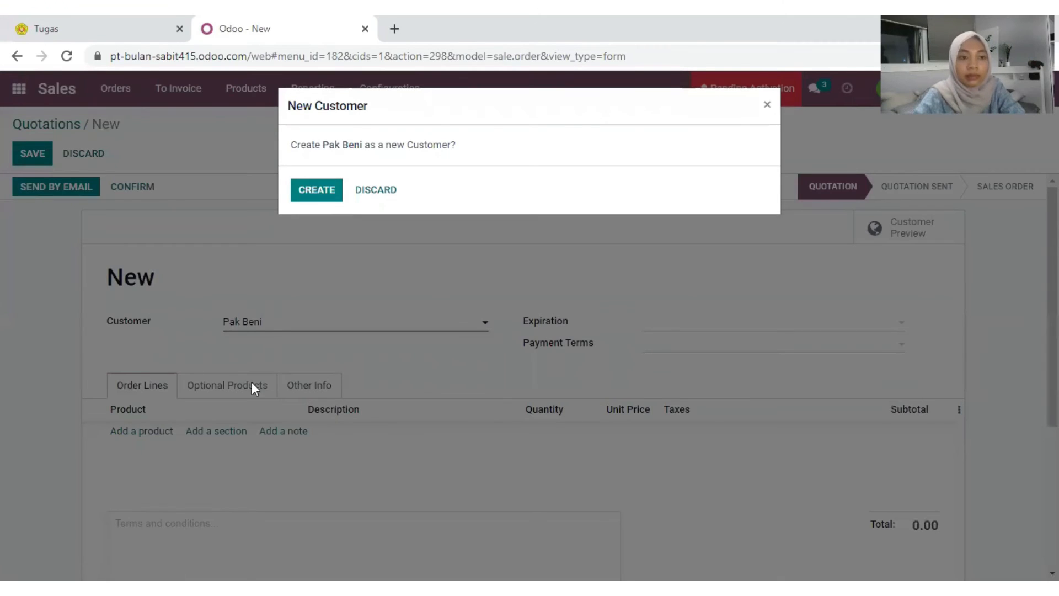
click(380, 194)
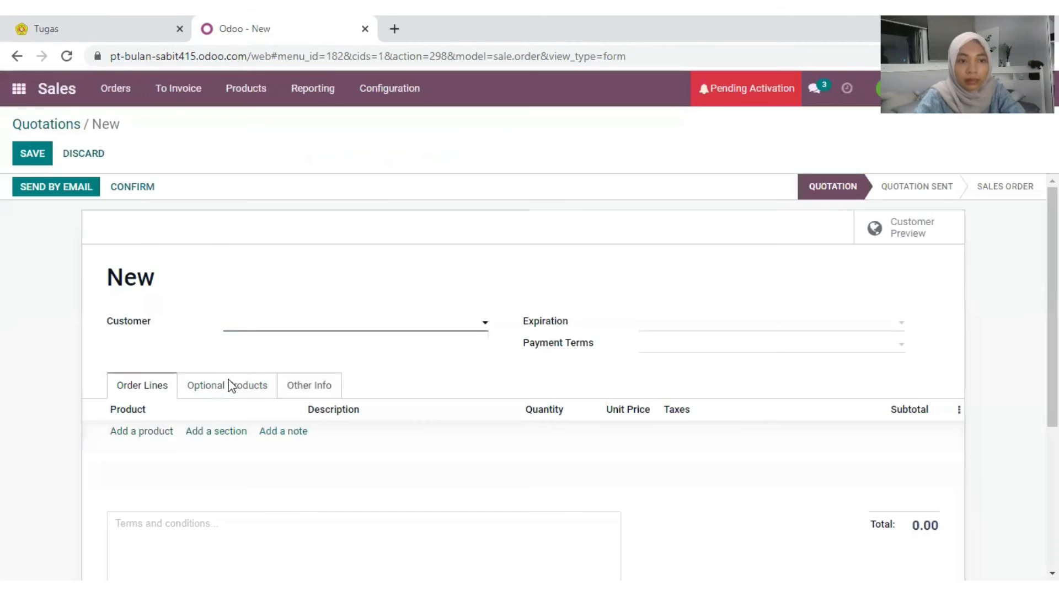
Step: Add an order line for 3 Roti Bakar Coklat
click(138, 433)
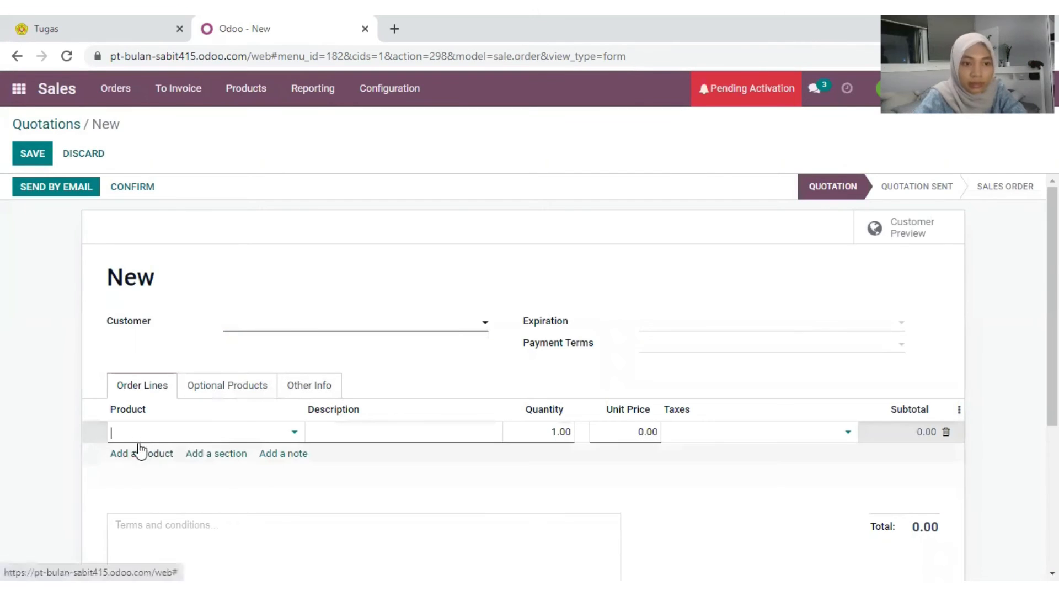
click(170, 428)
text(roti)
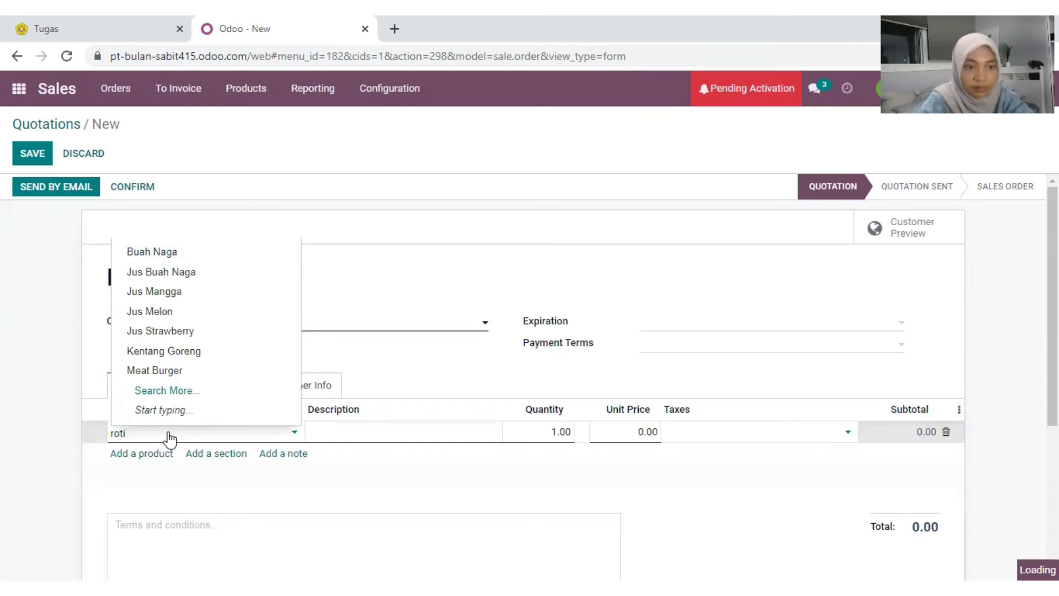
text( bak)
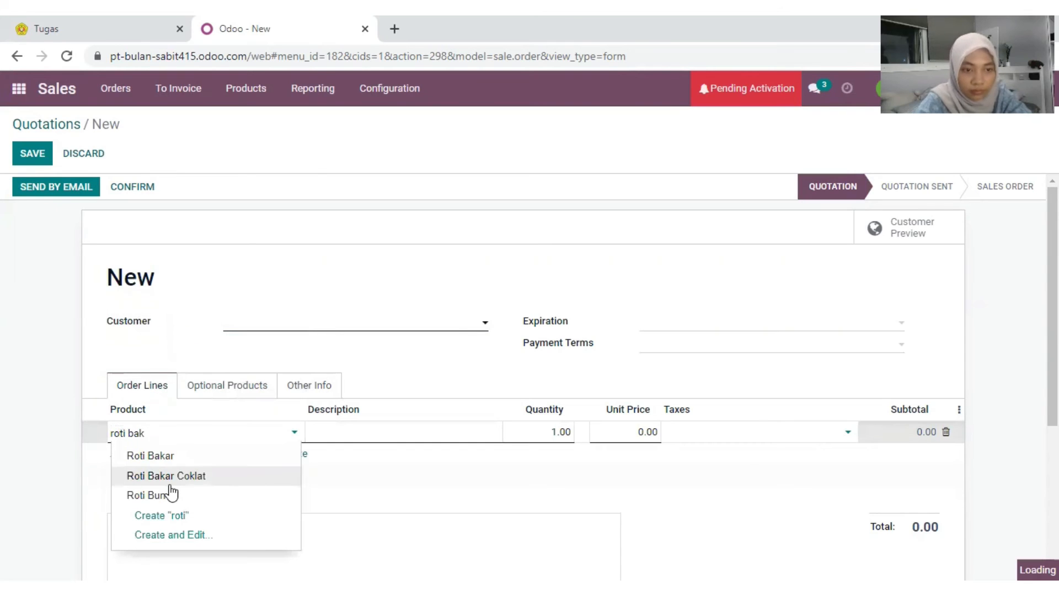
click(566, 435)
text(3)
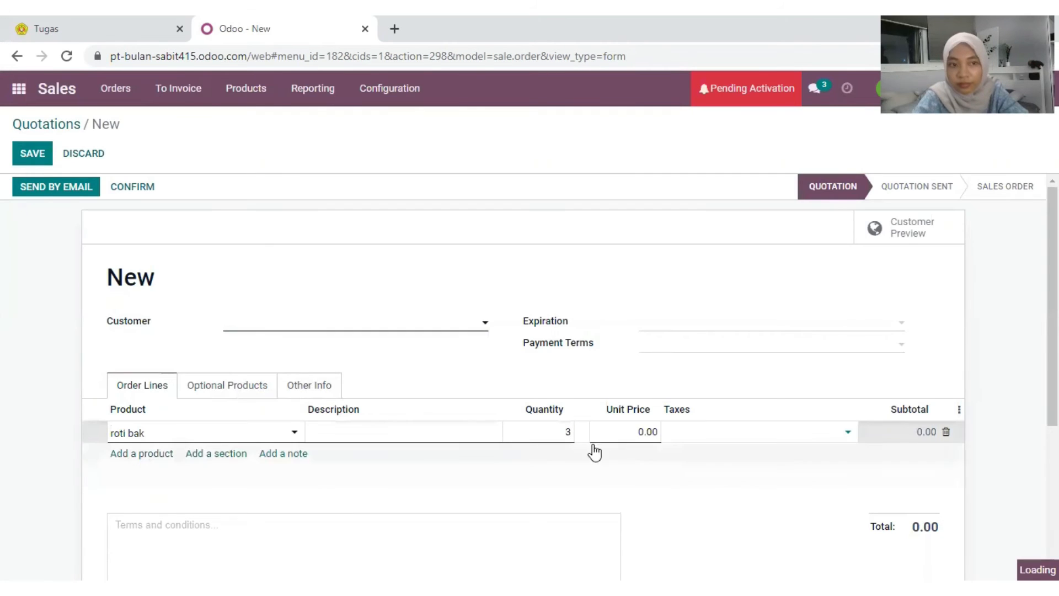
Step: Create the customer as a new contact, leaving the line's unit price at 0.00
click(432, 323)
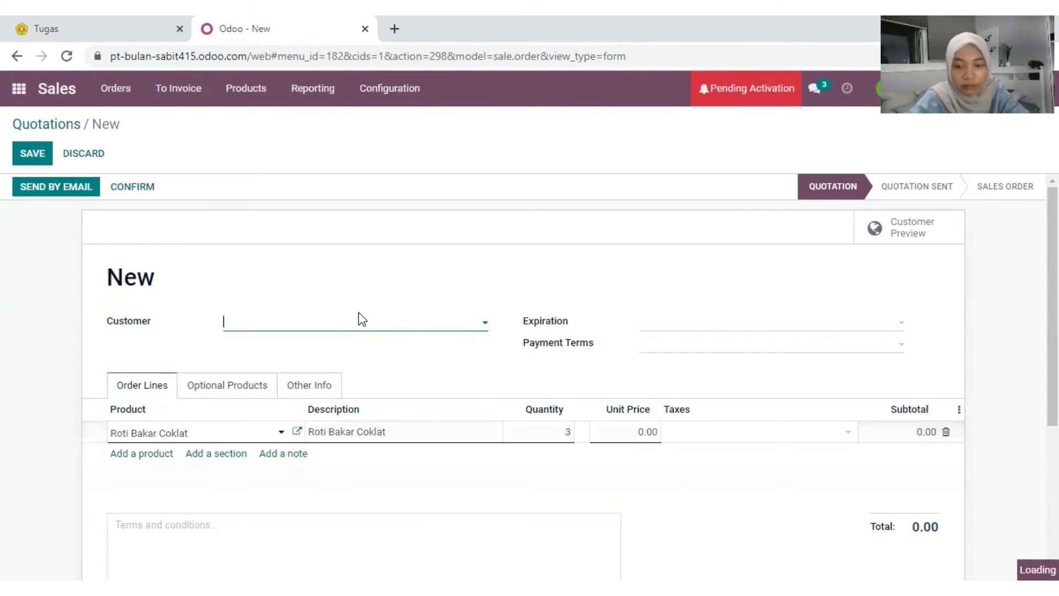
text(pak)
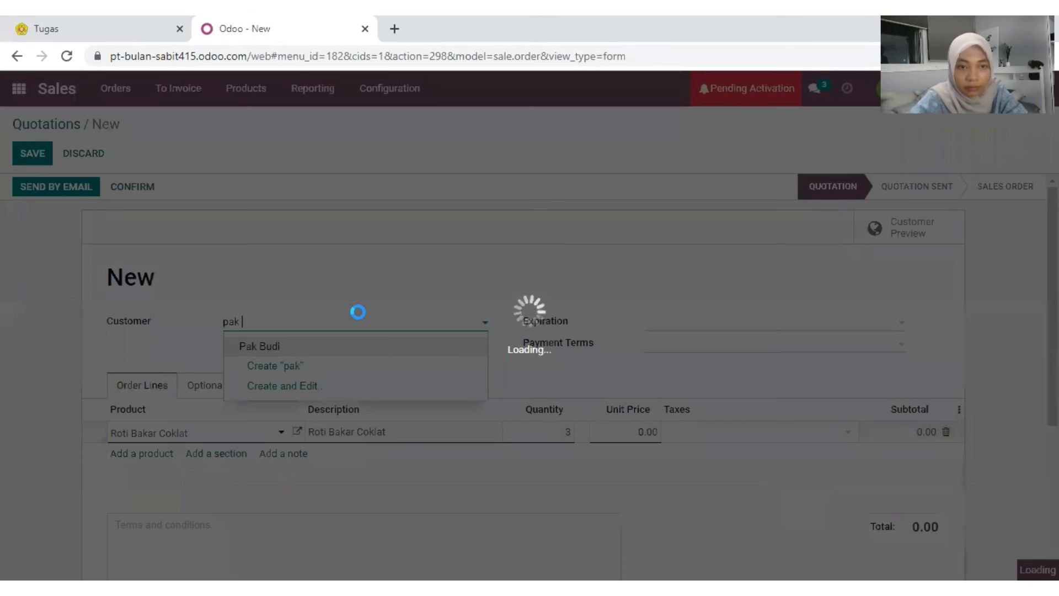
text( ben)
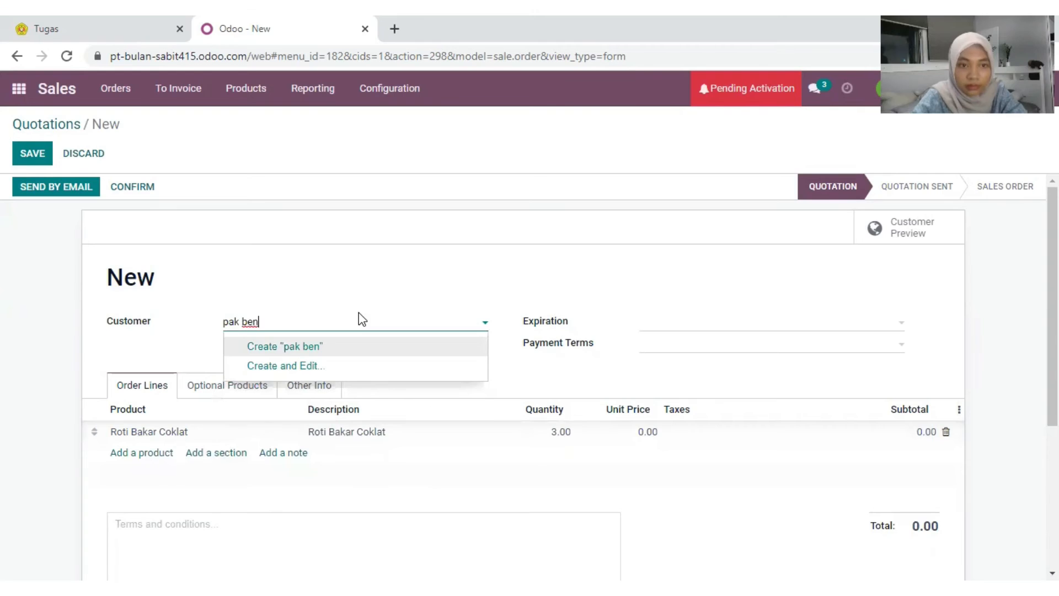
text(i)
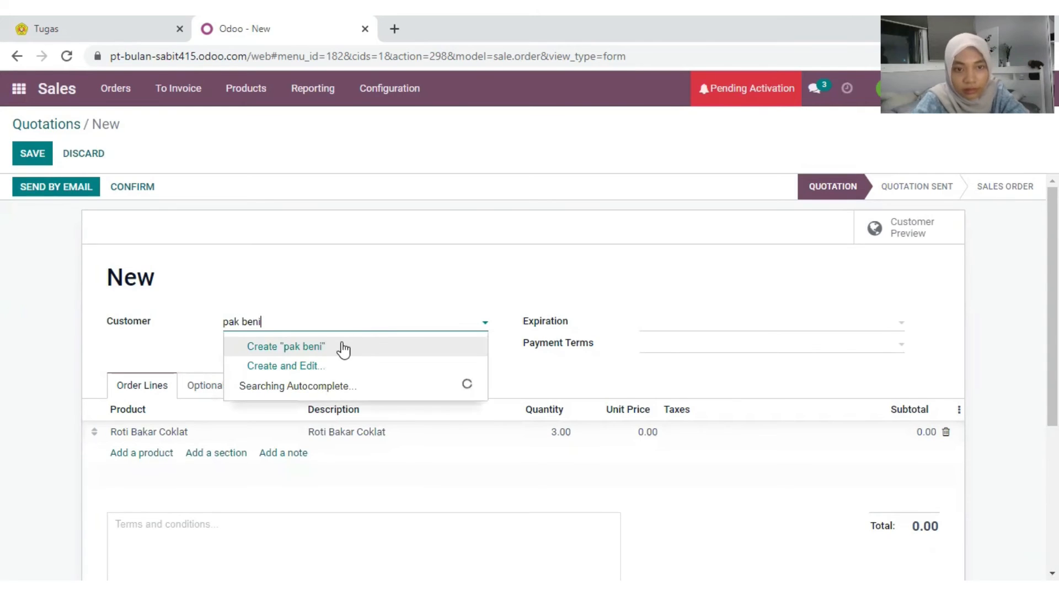
click(343, 347)
scroll(717, 369, down, 1)
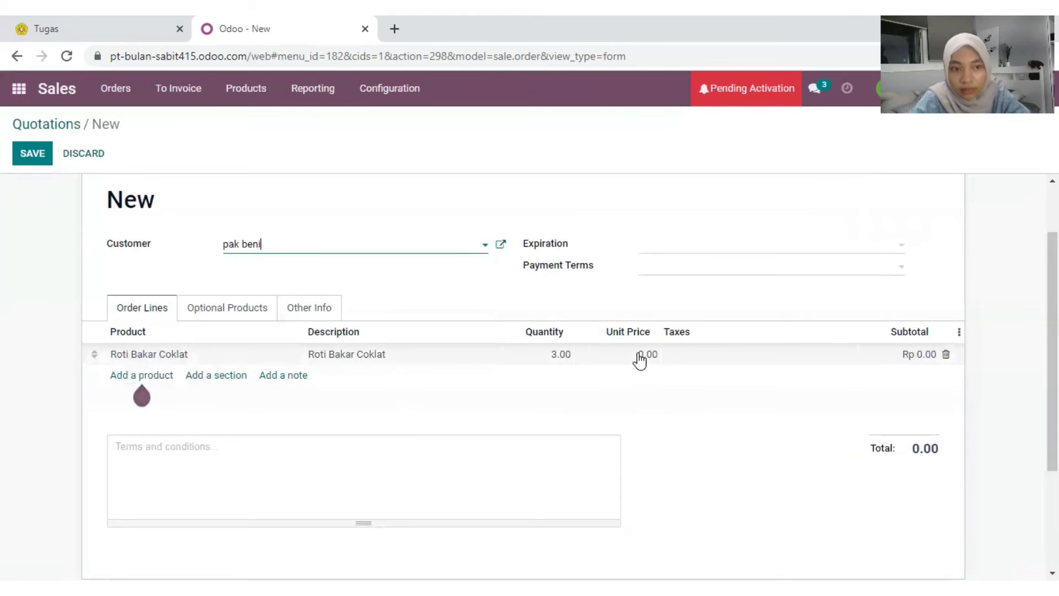
click(691, 397)
scroll(350, 274, up, 1)
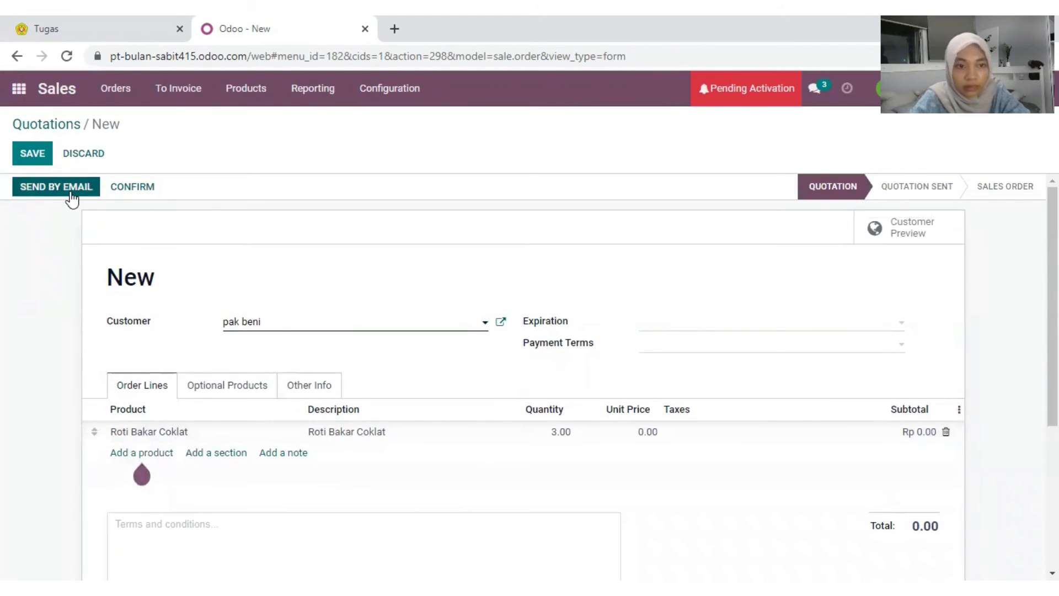
click(653, 437)
click(127, 230)
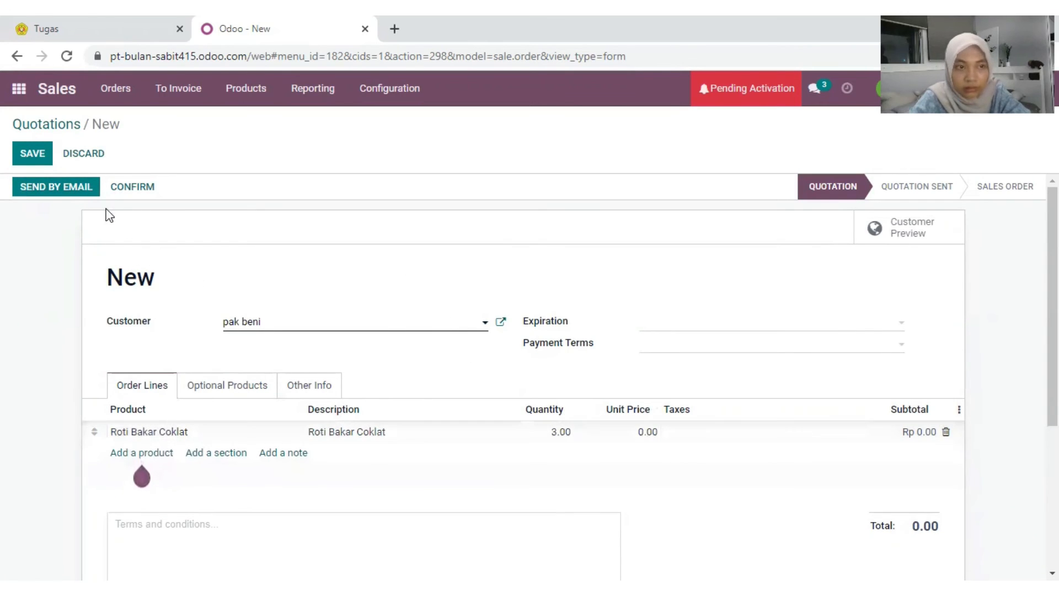
Step: Save the customer's e-mail address and e-mail quotation S00002 with S00002.pdf attached
click(72, 190)
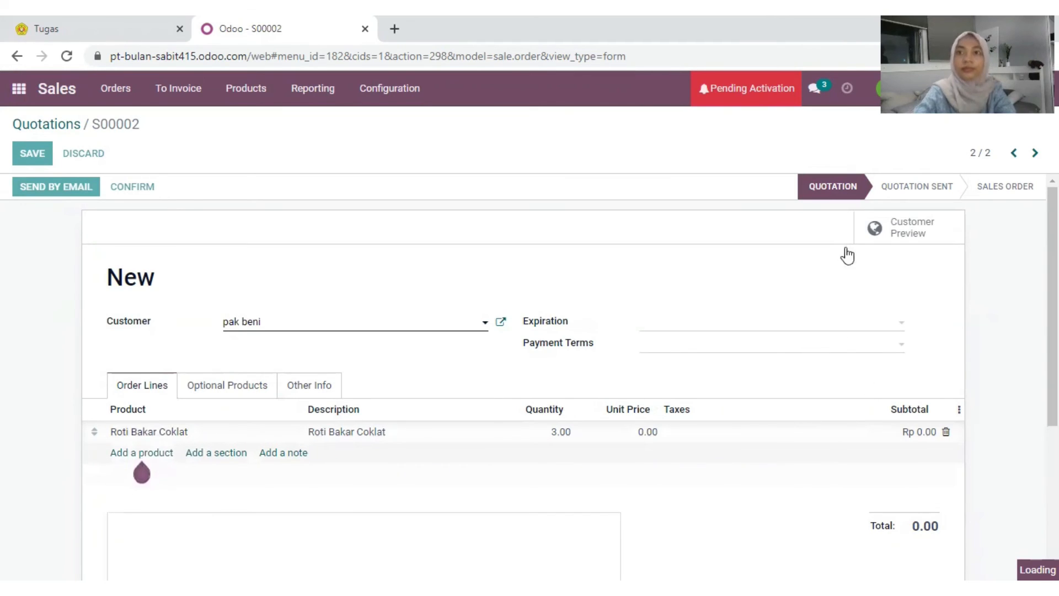
click(836, 306)
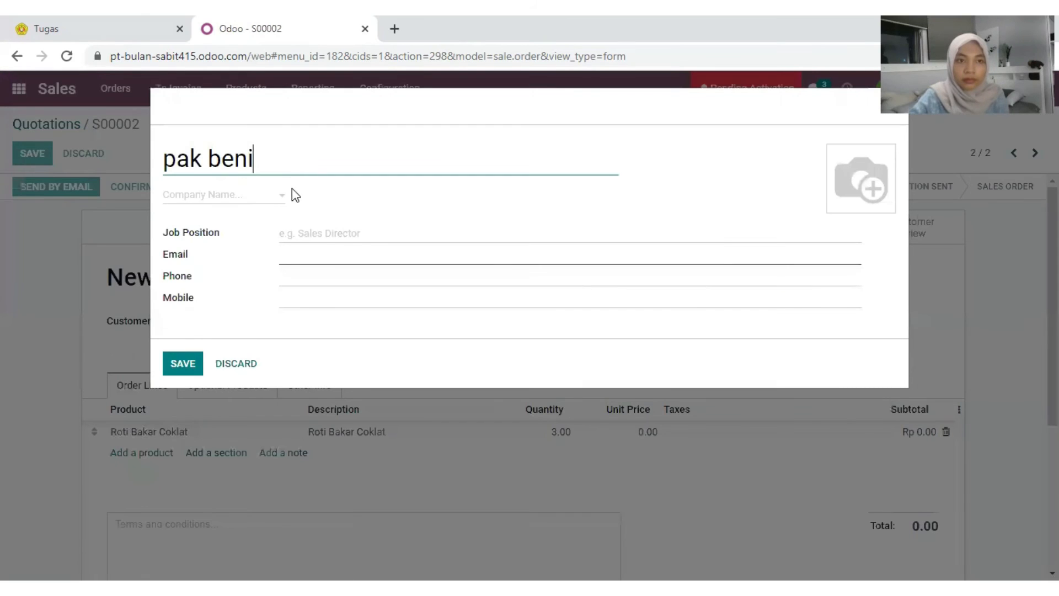
click(324, 234)
click(316, 256)
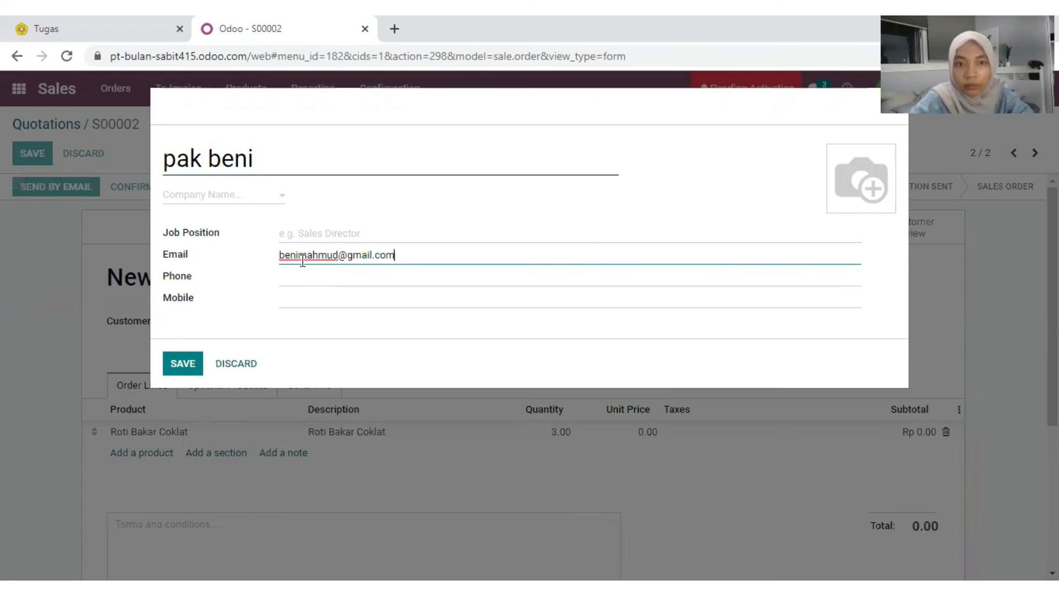
click(198, 361)
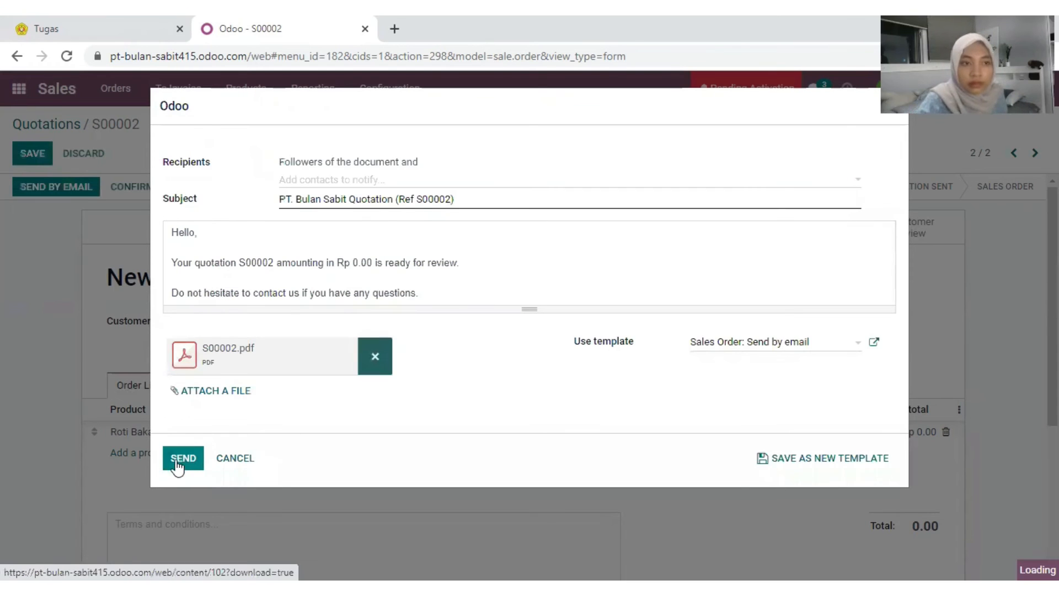
click(182, 463)
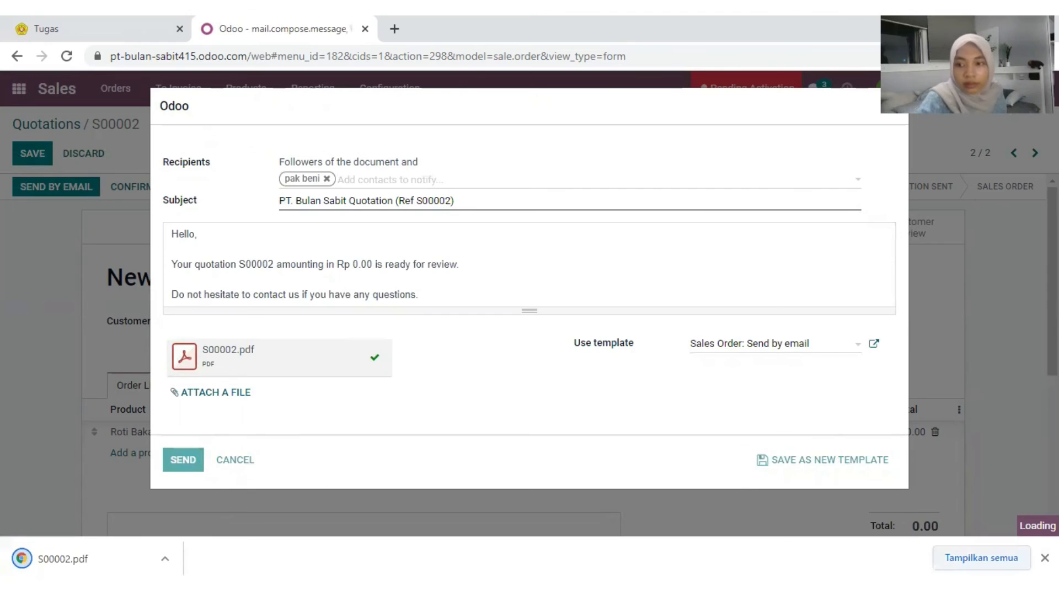
click(1044, 557)
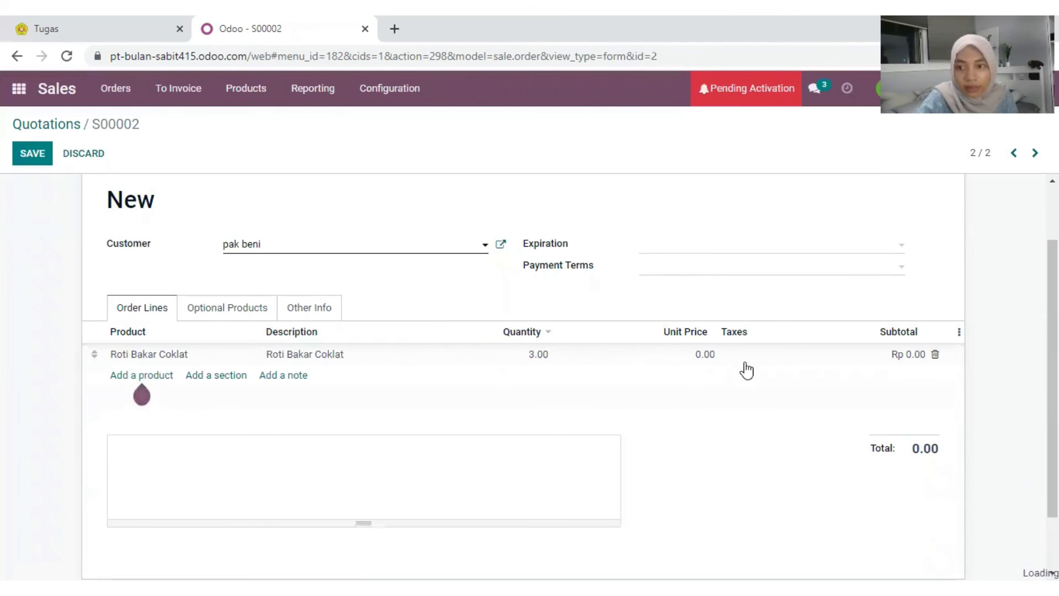
Step: Set the Roti Bakar Coklat unit price to 15,000 and confirm S00002 as a sales order
click(692, 354)
click(710, 354)
drag(689, 353, 725, 356)
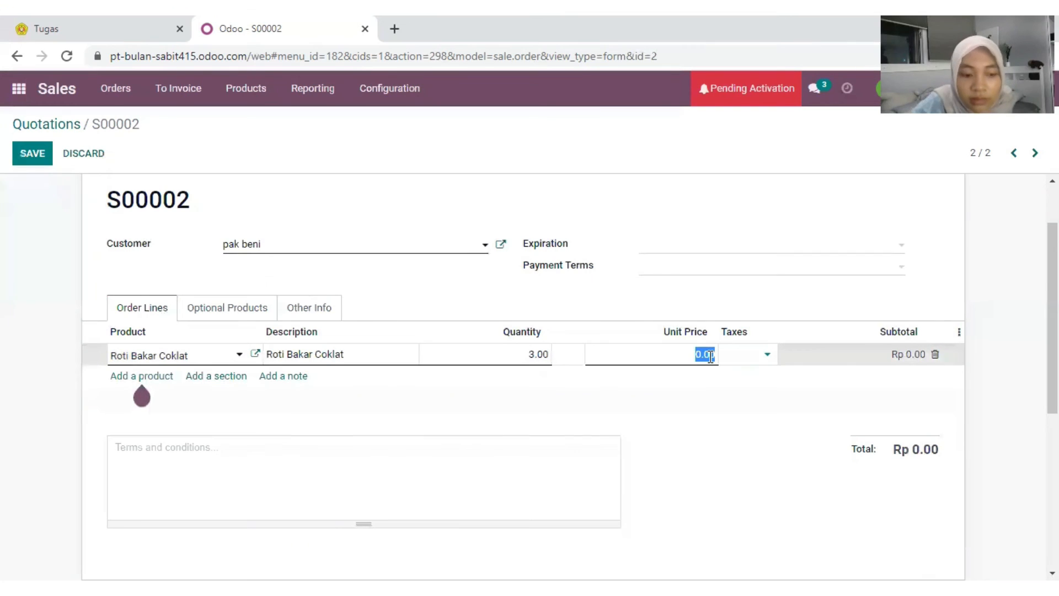
text(15,000)
click(839, 397)
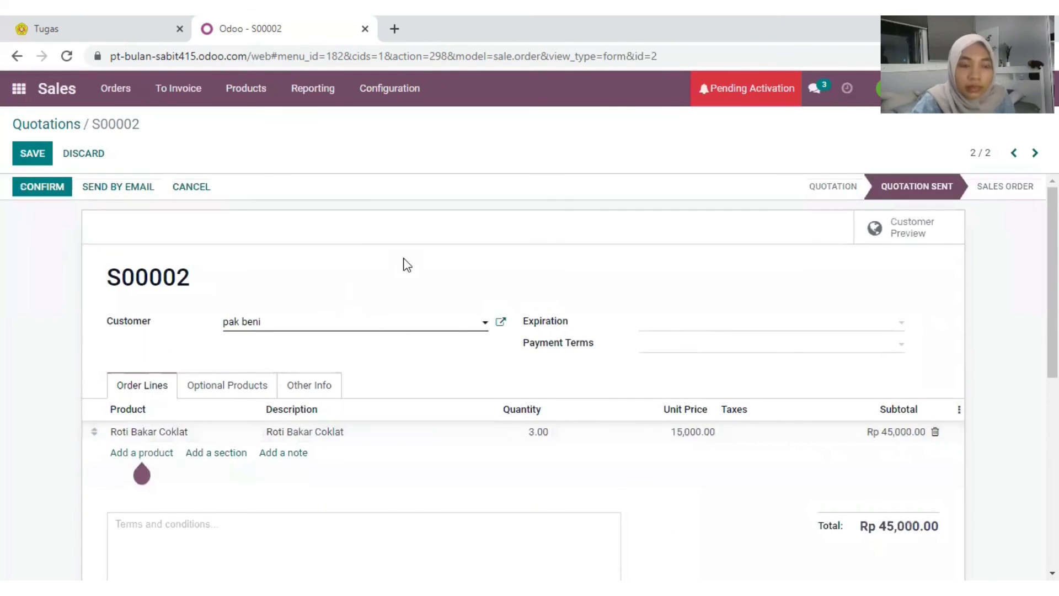
scroll(717, 317, down, 1)
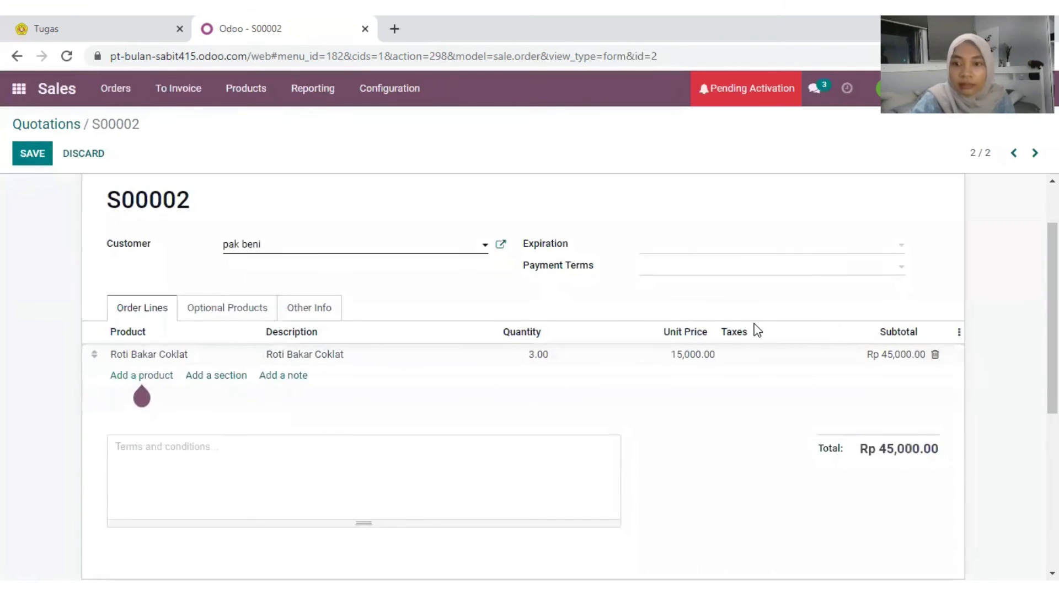
scroll(752, 320, up, 1)
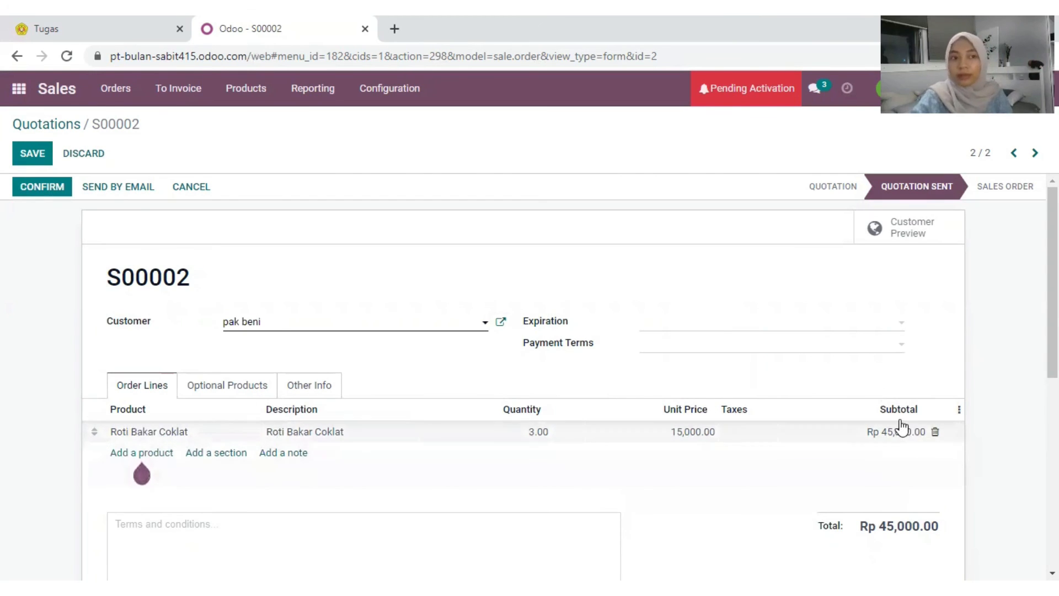
click(58, 188)
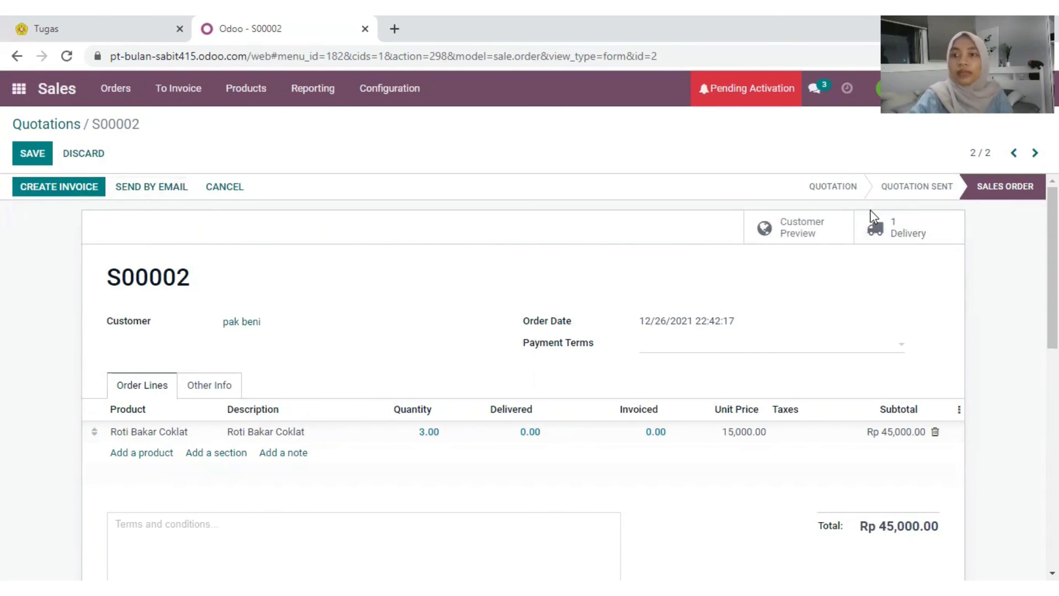
Step: Create a regular invoice from S00002 and post it as INV/2021/00002 for Rp 45,000.00
click(83, 190)
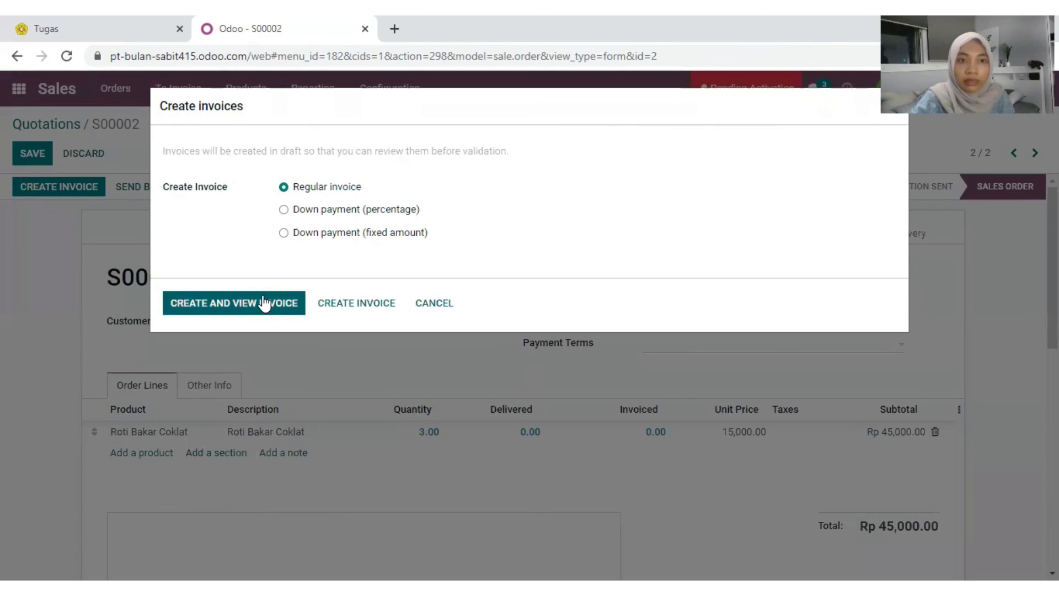
click(261, 301)
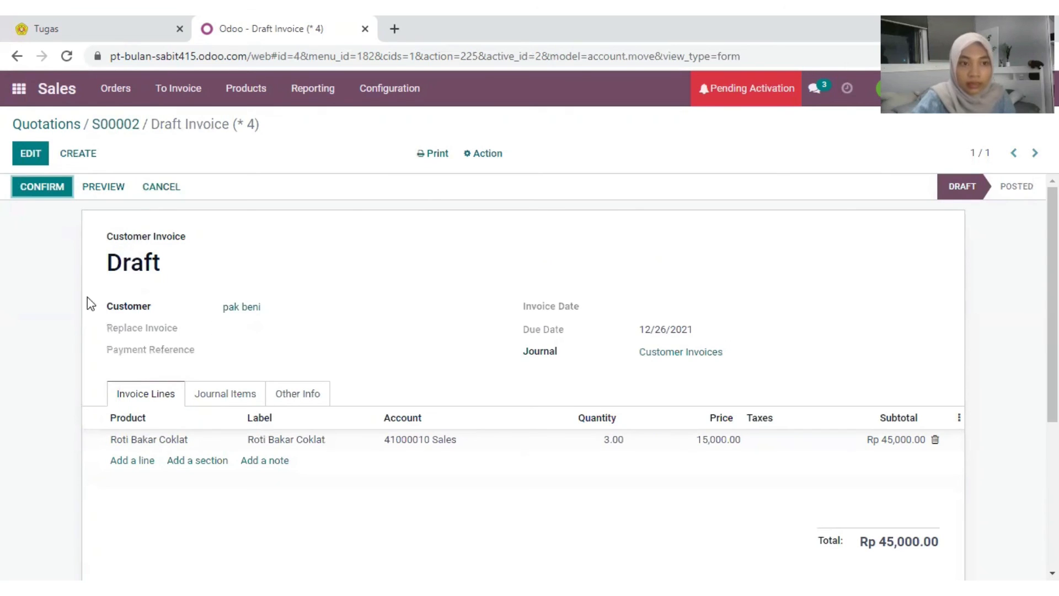
click(31, 190)
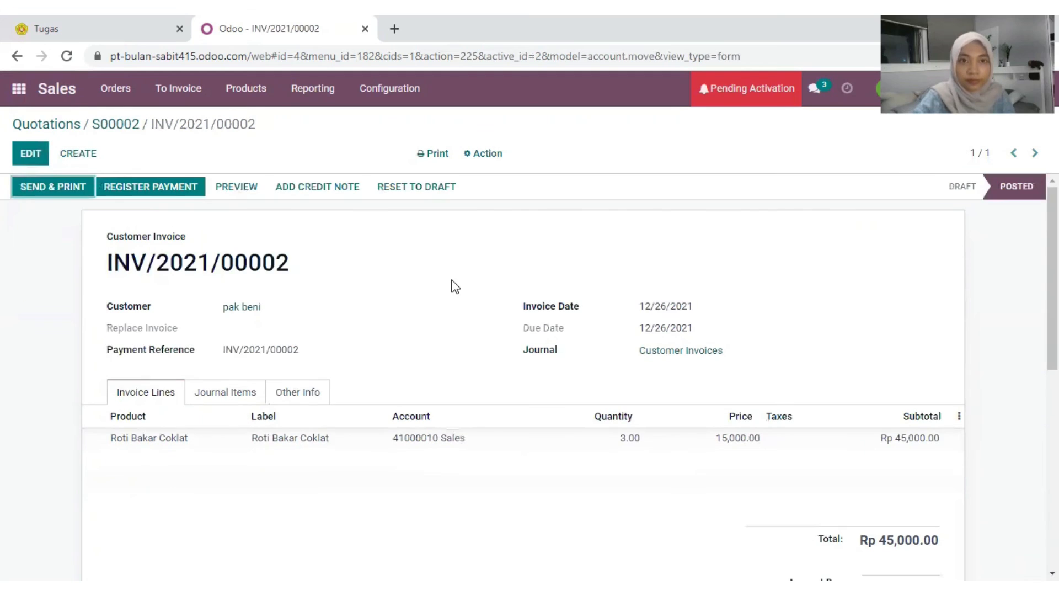
Step: Register a partial payment of Rp 20,000.00 against INV/2021/00002
click(174, 190)
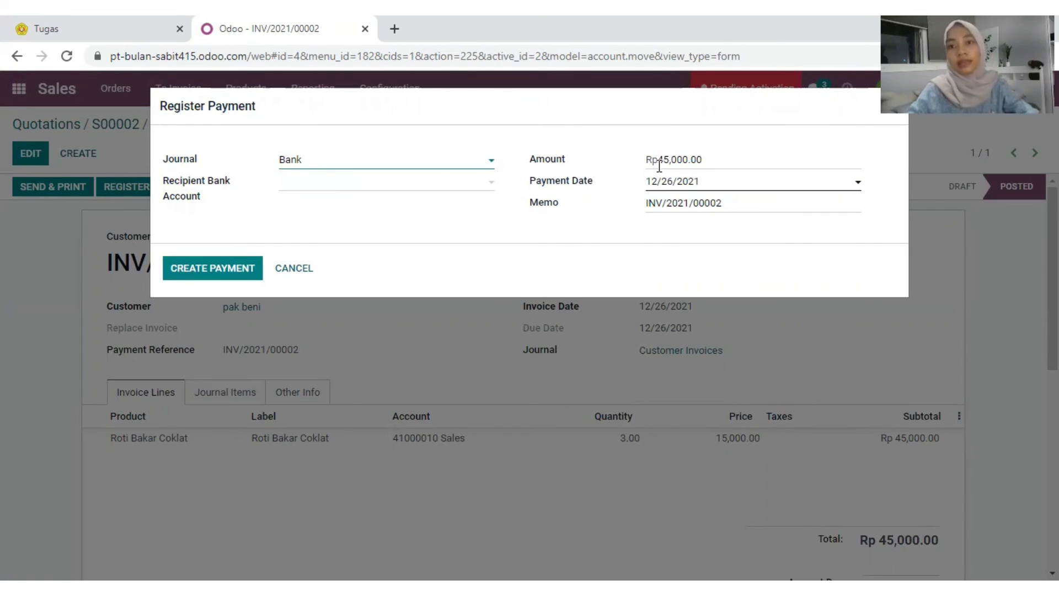
drag(670, 159, 656, 160)
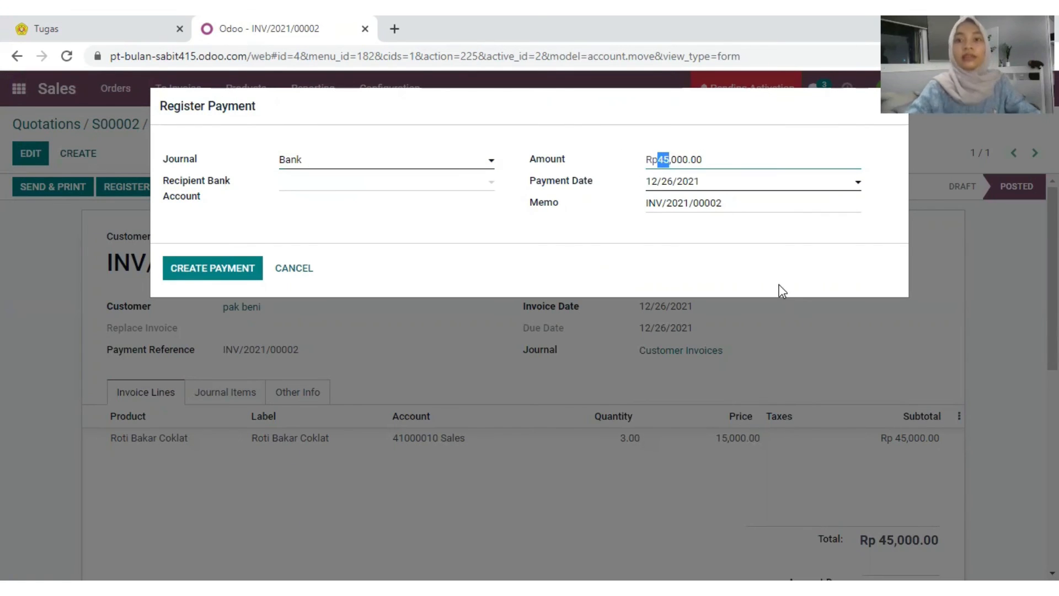
text(20)
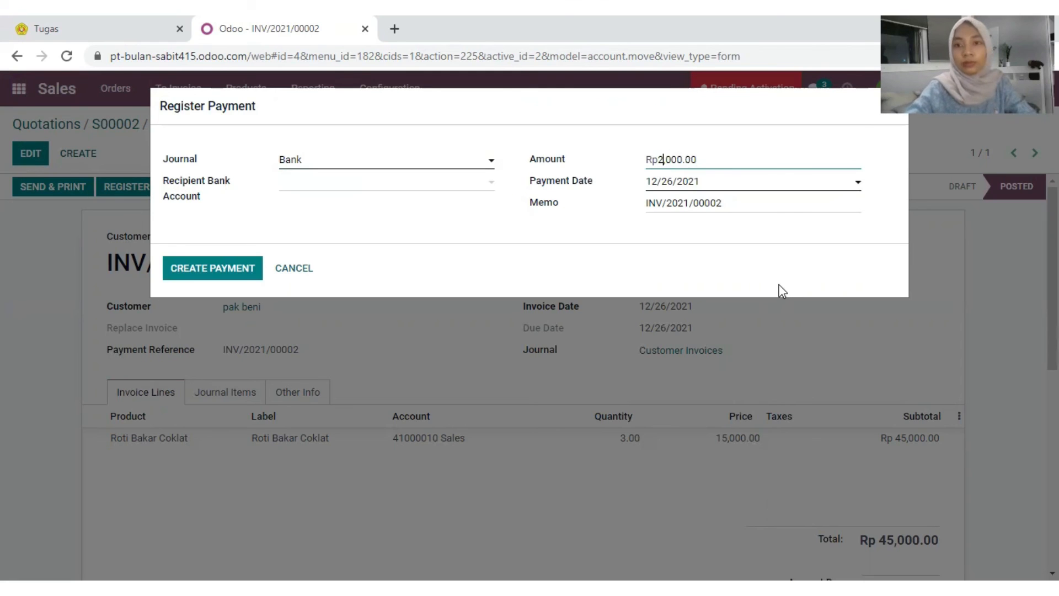
click(225, 275)
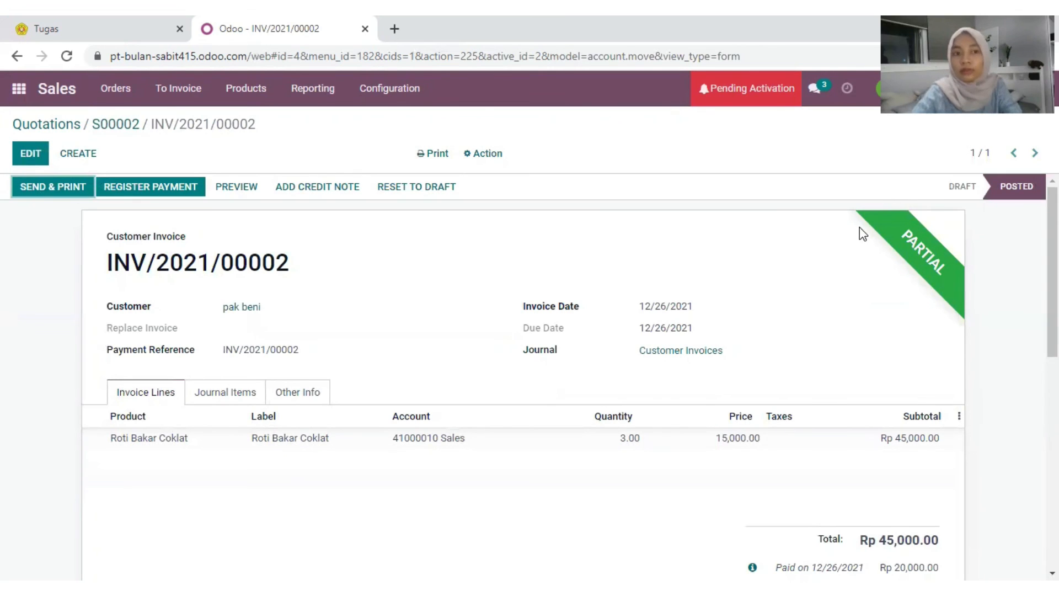
Step: Review the invoice's remaining Rp 25,000.00 amount due
scroll(864, 349, down, 1)
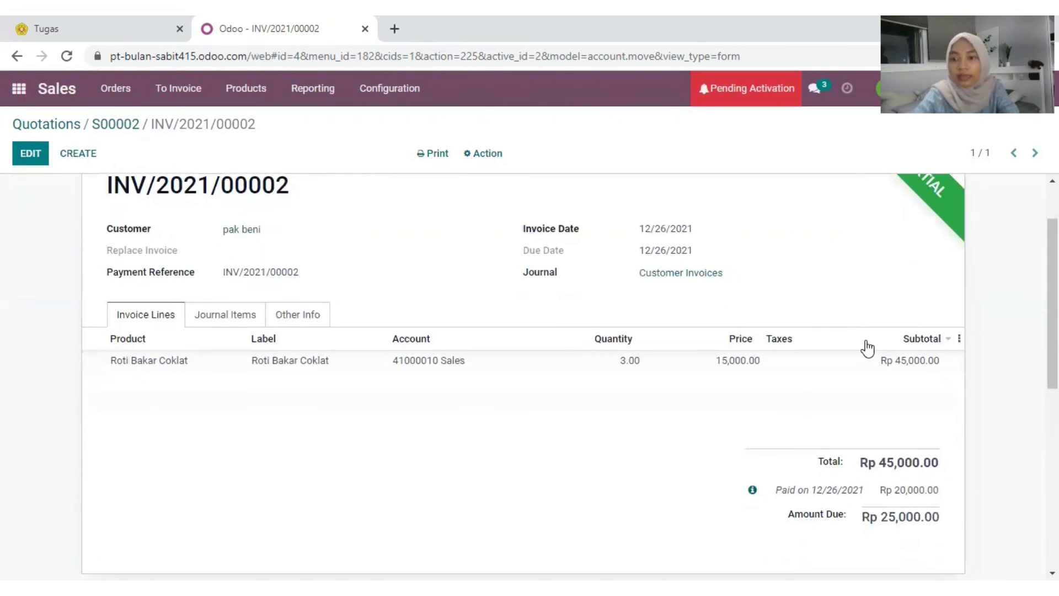
scroll(871, 364, down, 1)
drag(879, 441, 940, 441)
click(827, 326)
scroll(695, 315, up, 2)
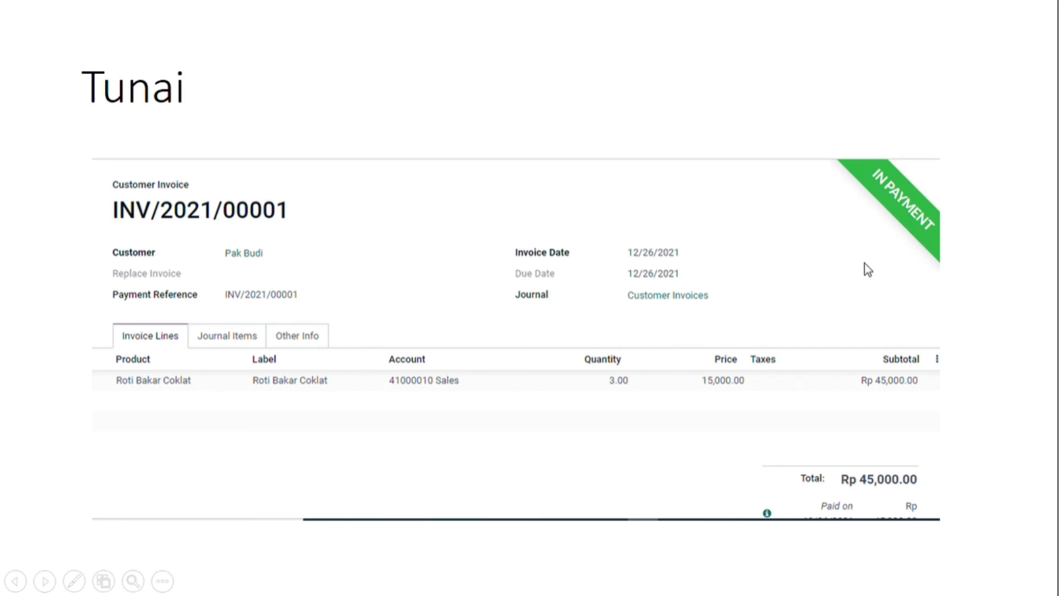
Step: Advance the slideshow from the Tunai slide to the Kredit slide
click(897, 296)
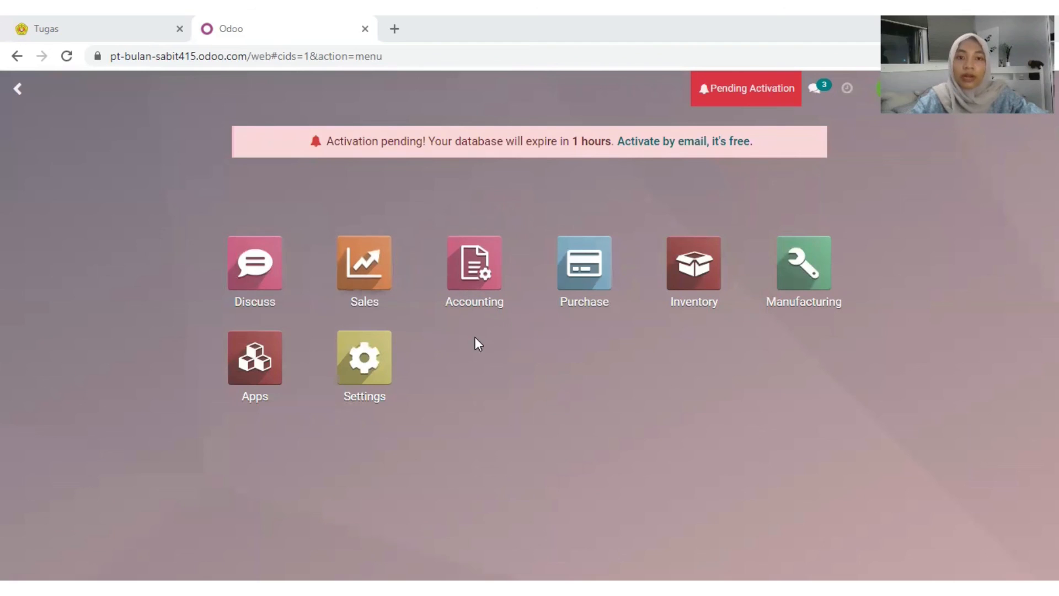
Step: In the Accounting app, open the Executive Summary report from Reporting
click(477, 266)
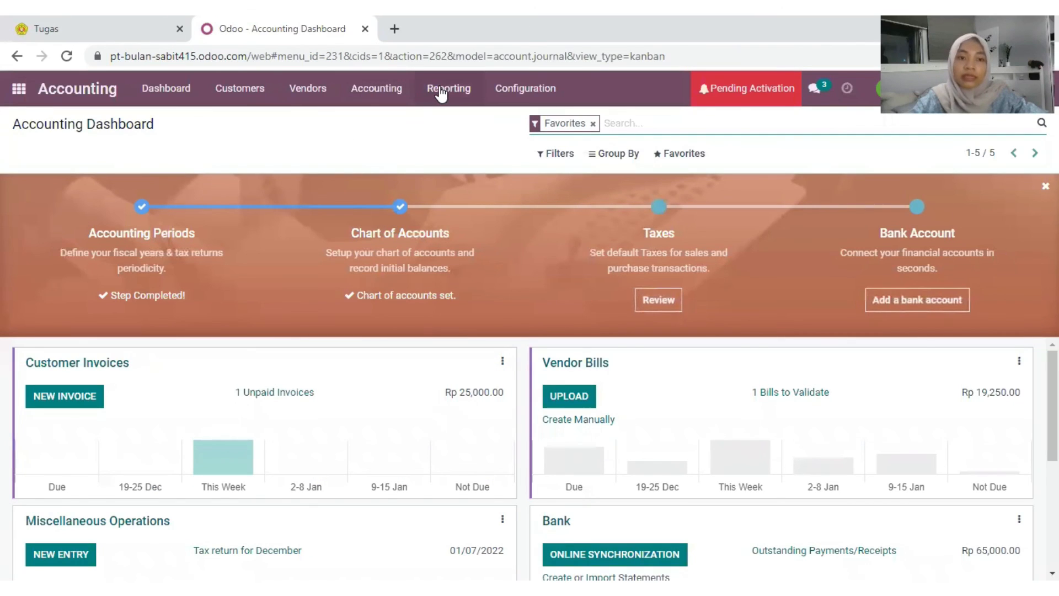
click(441, 93)
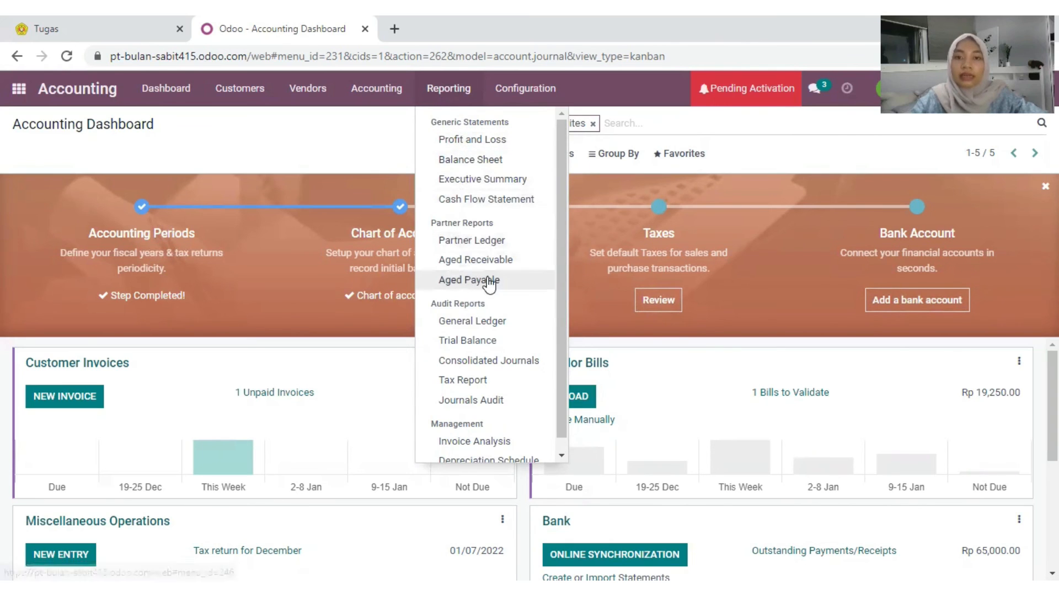
scroll(485, 284, down, 1)
scroll(492, 312, up, 1)
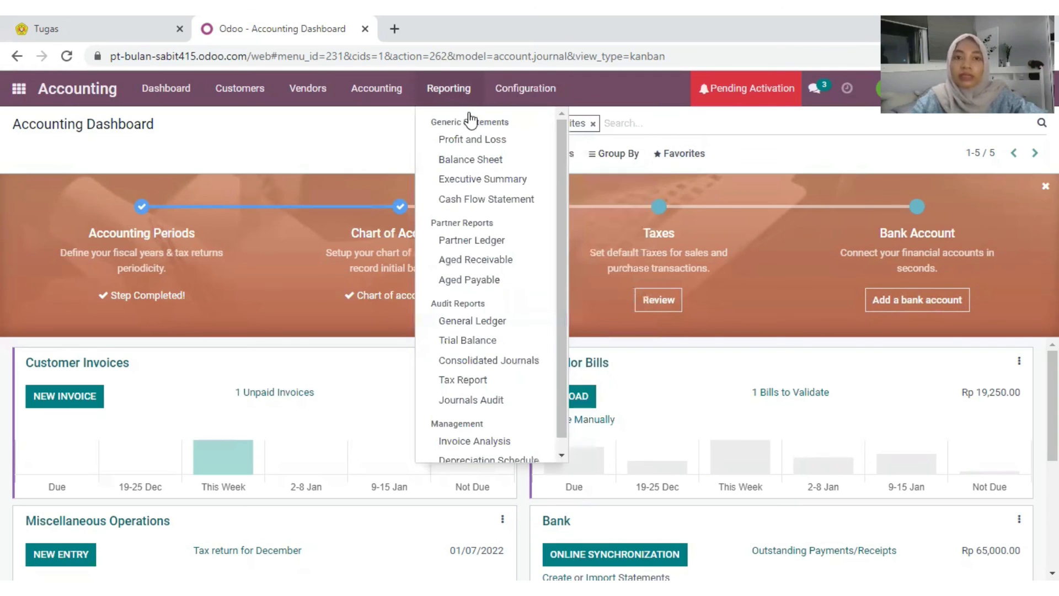
click(466, 185)
scroll(607, 286, down, 10)
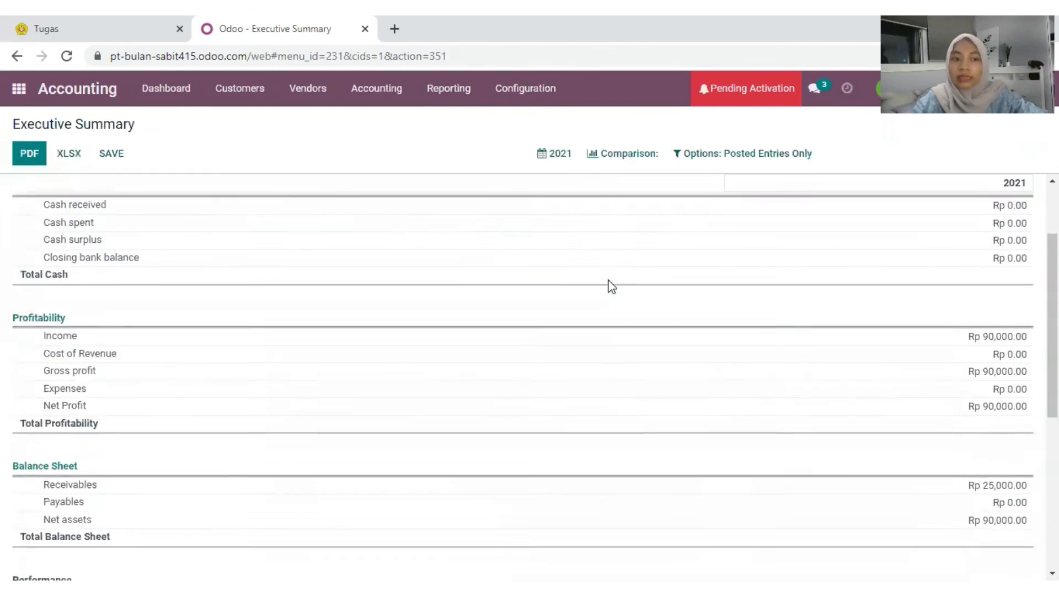
scroll(607, 267, up, 10)
Step: Open the Profit and Loss report, then the Cash Flow Statement report
click(456, 88)
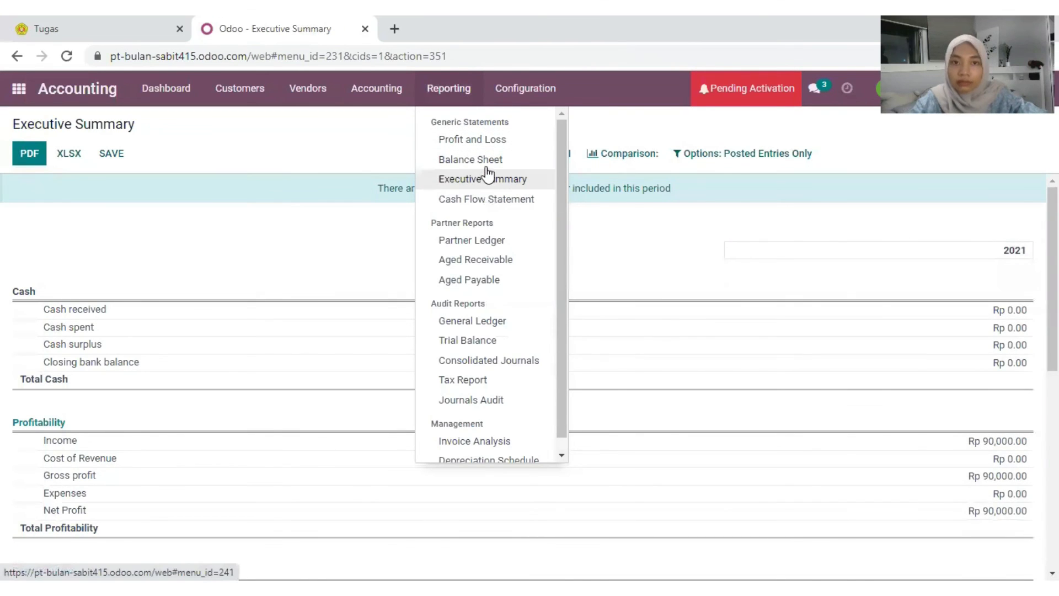
click(483, 145)
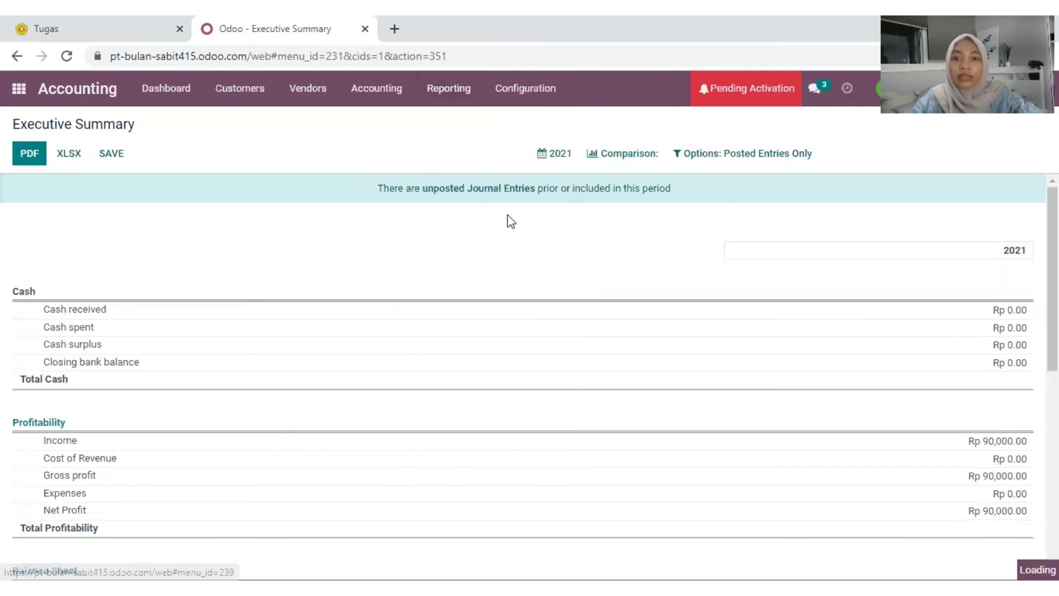
click(450, 89)
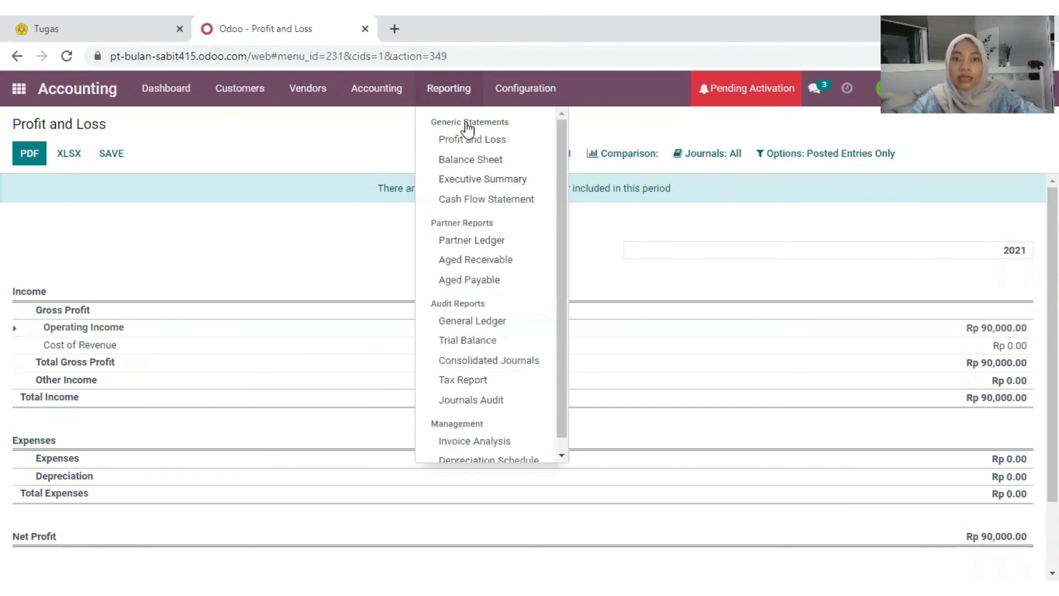
click(492, 199)
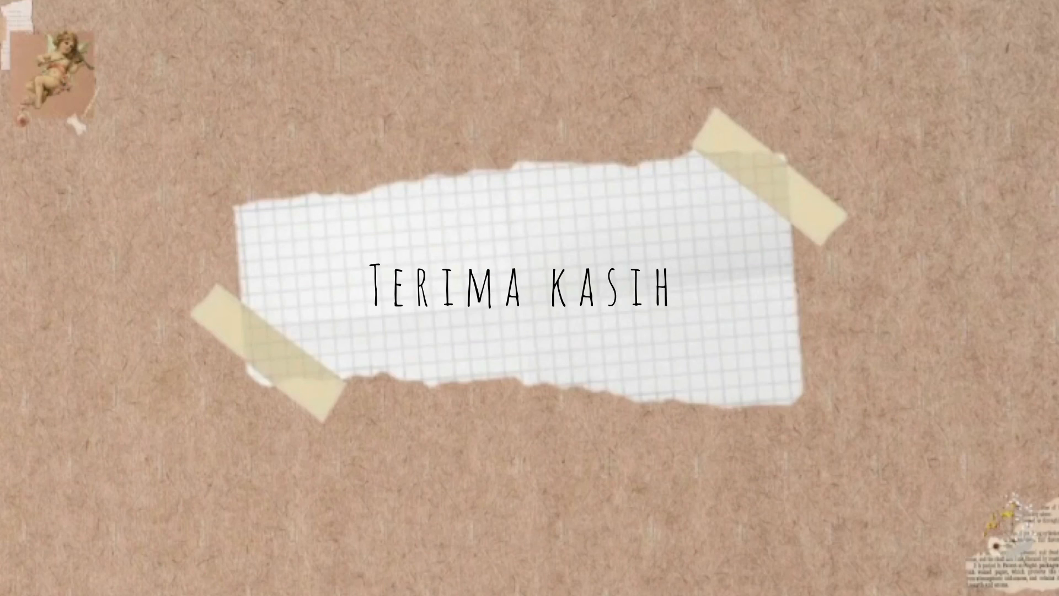